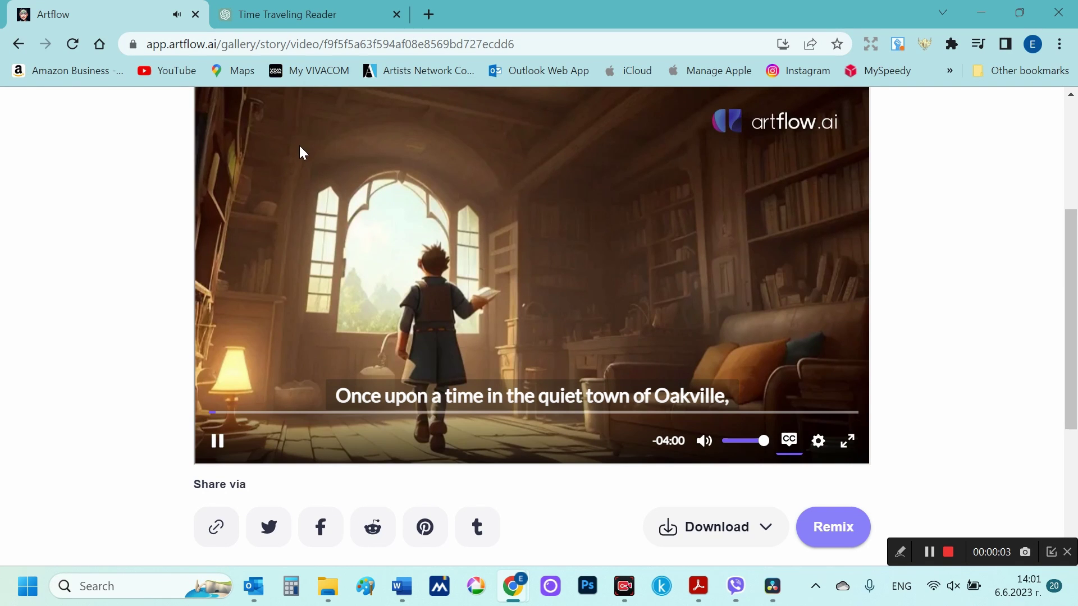
Step: Look over the existing ChatGPT story chat, then return to the Artflow video page
{"action": "left_click", "coordinate": [312, 15]}
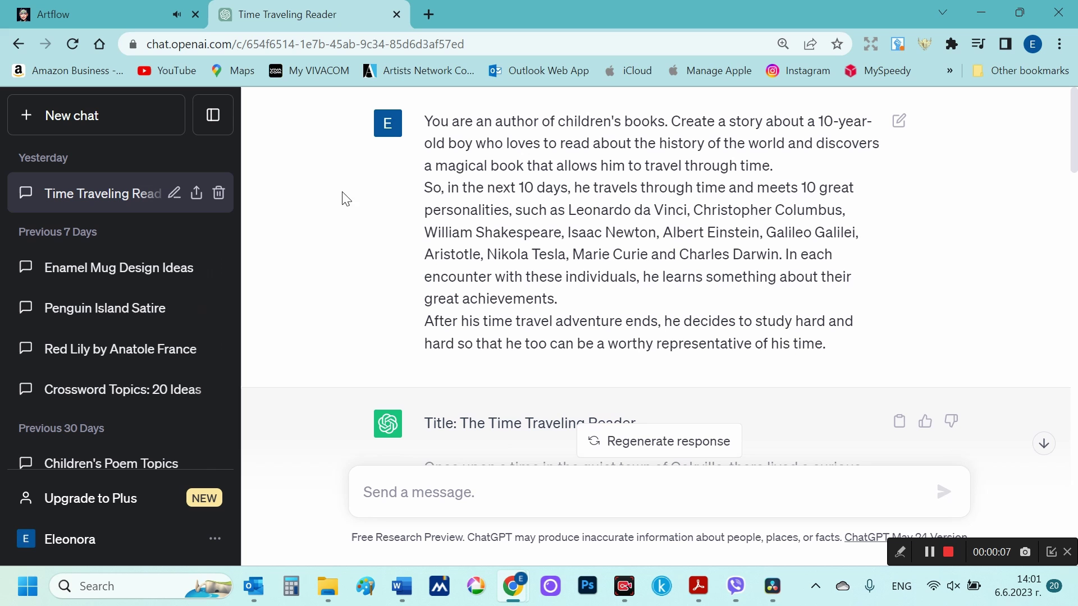
{"action": "scroll", "coordinate": [351, 208], "scroll_direction": "down", "scroll_amount": 3}
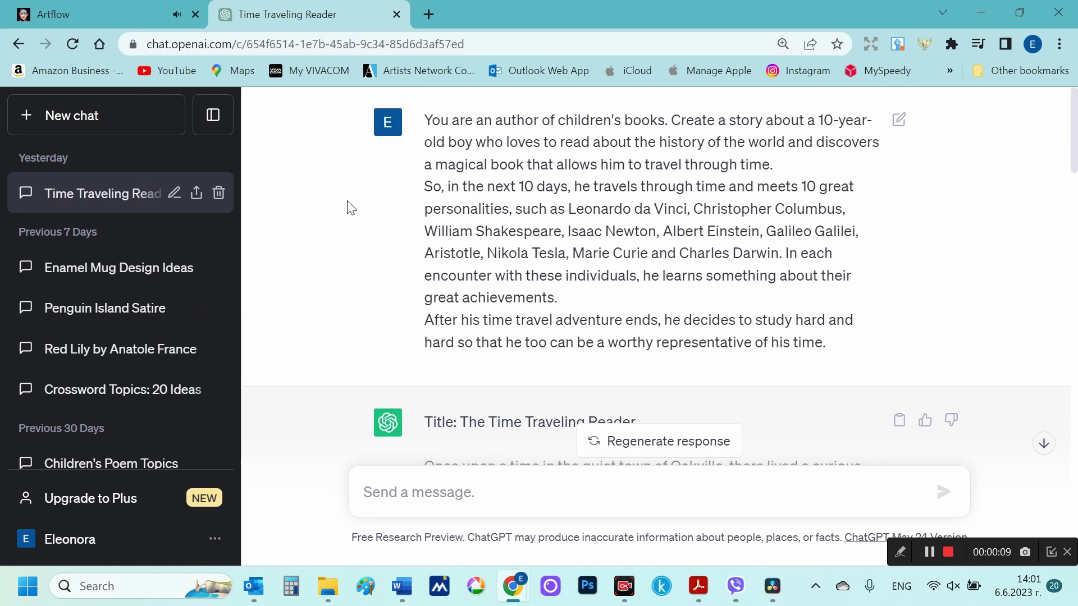
{"action": "scroll", "coordinate": [349, 206], "scroll_direction": "down", "scroll_amount": 12}
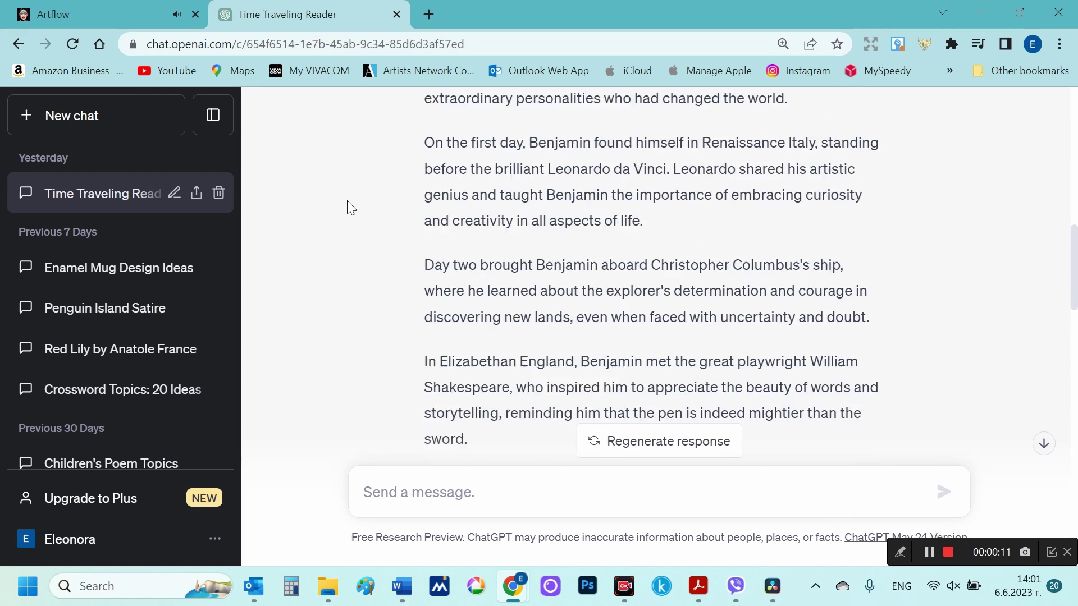
{"action": "left_click", "coordinate": [135, 10]}
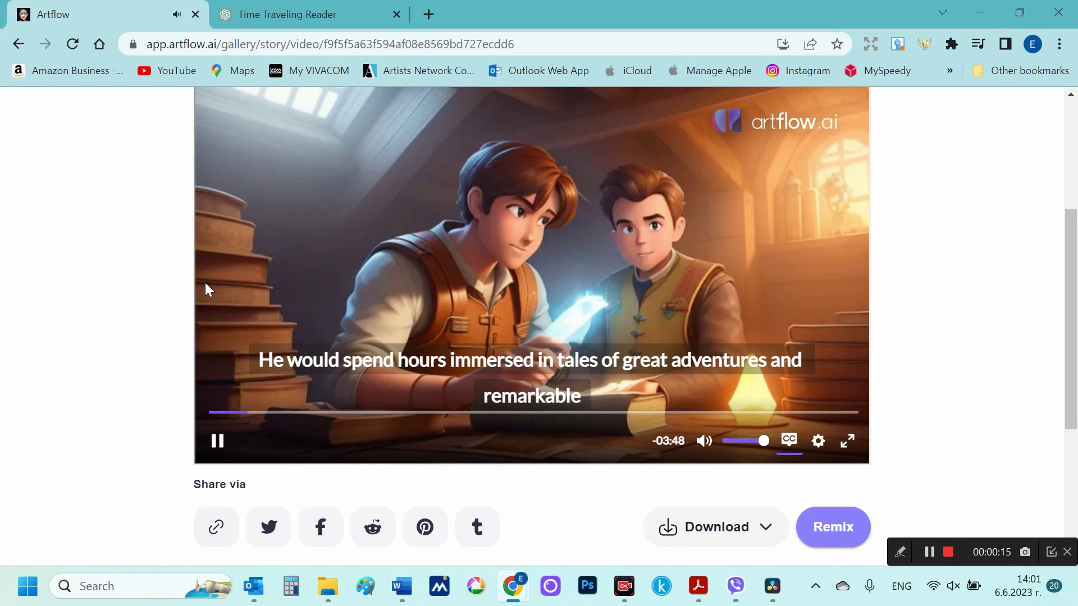
{"action": "scroll", "coordinate": [205, 288], "scroll_direction": "up", "scroll_amount": 4}
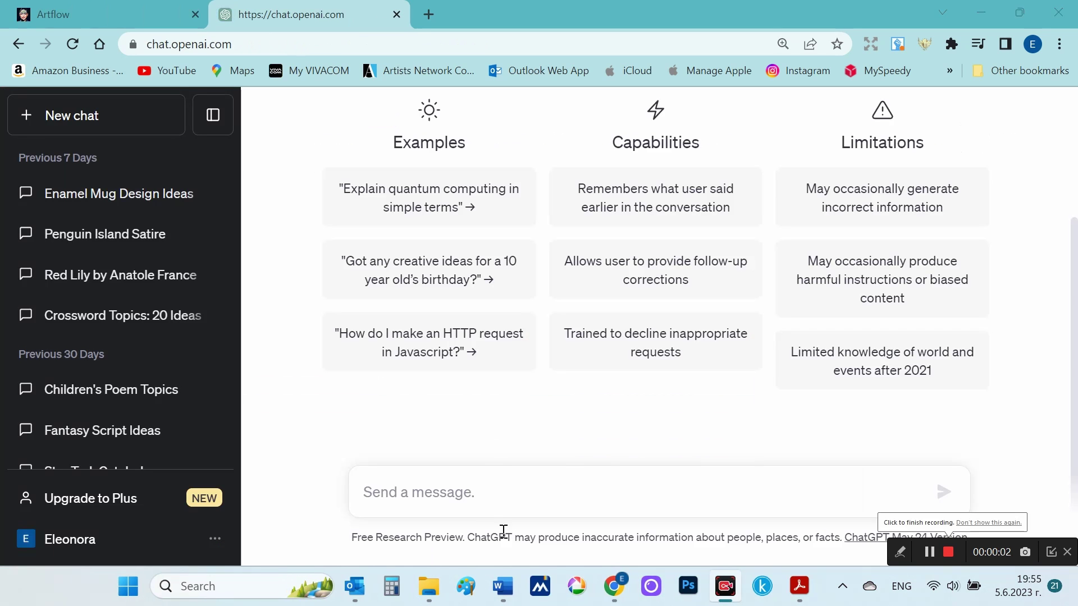
Step: Paste the prompt for a story about a 10-year-old time-travelling boy into ChatGPT and send it
{"action": "left_click", "coordinate": [481, 490]}
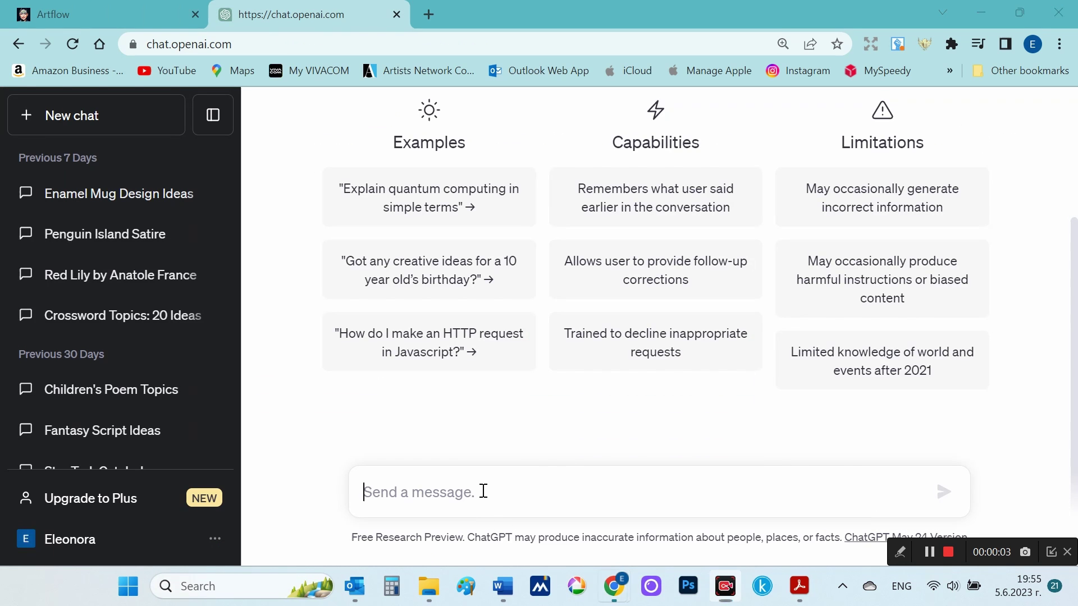
{"action": "key", "text": "ctrl+v"}
{"action": "scroll", "coordinate": [498, 472], "scroll_direction": "up", "scroll_amount": 1}
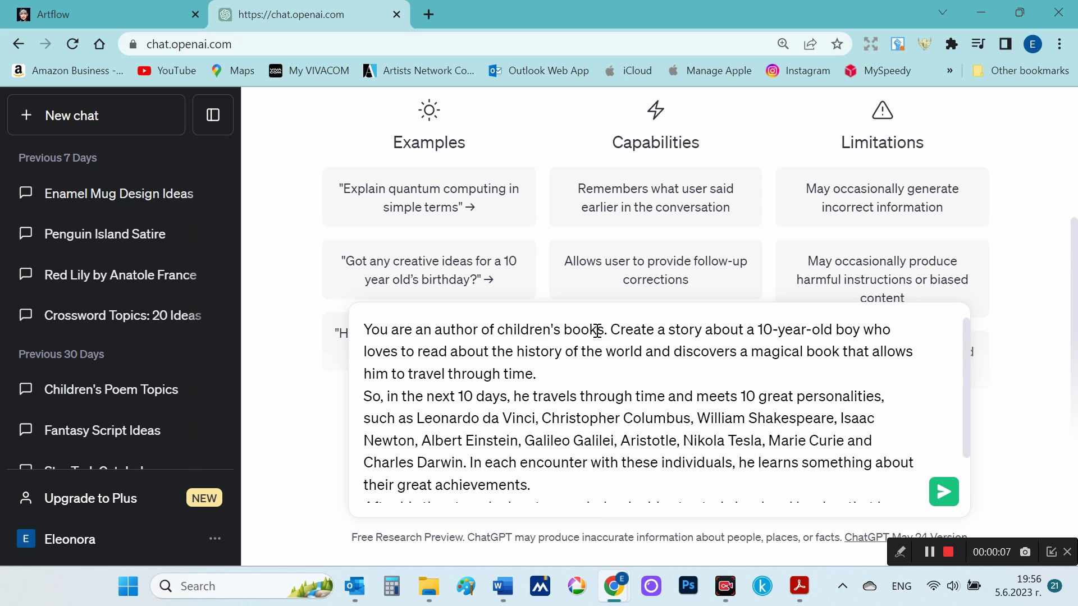
{"action": "left_click_drag", "start_coordinate": [618, 340], "coordinate": [616, 365]}
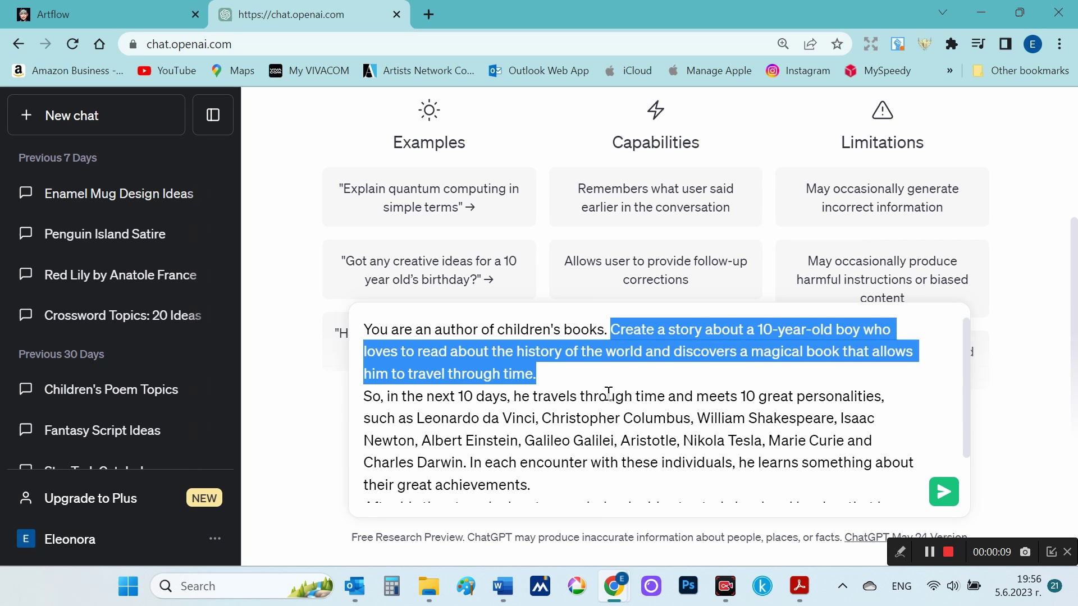
{"action": "scroll", "coordinate": [607, 393], "scroll_direction": "down", "scroll_amount": 1}
{"action": "left_click", "coordinate": [700, 480]}
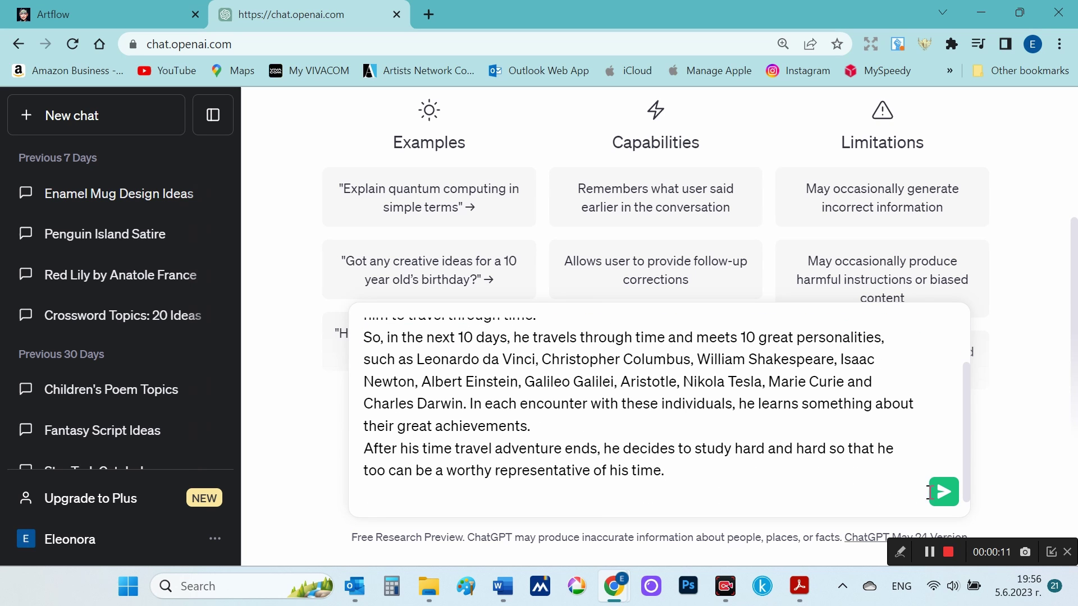
{"action": "left_click", "coordinate": [949, 494]}
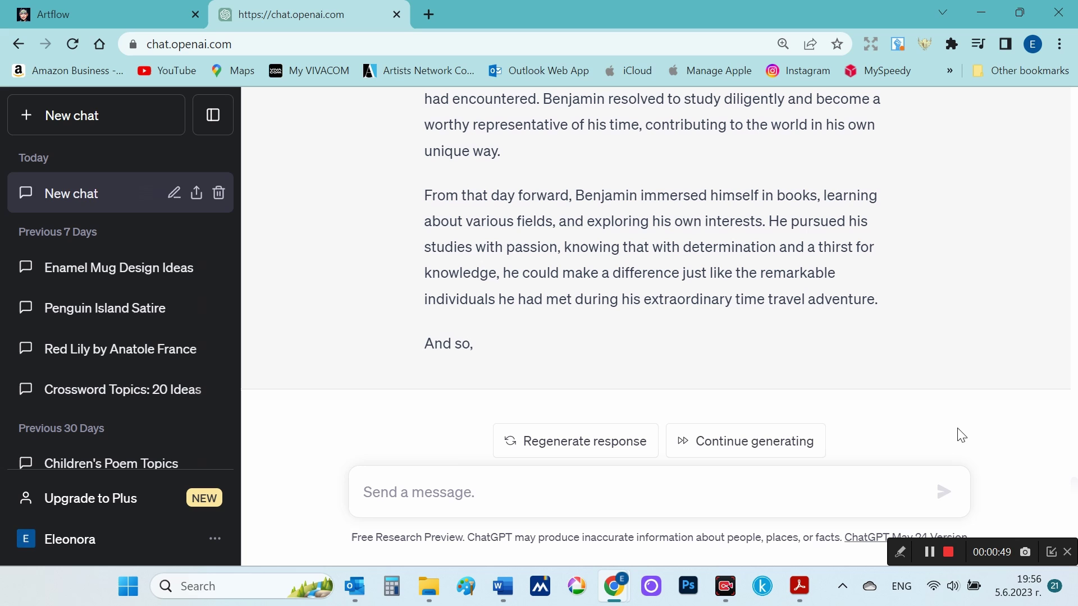
Step: Have ChatGPT continue generating the unfinished Time Traveling Reader story
{"action": "left_click", "coordinate": [783, 444]}
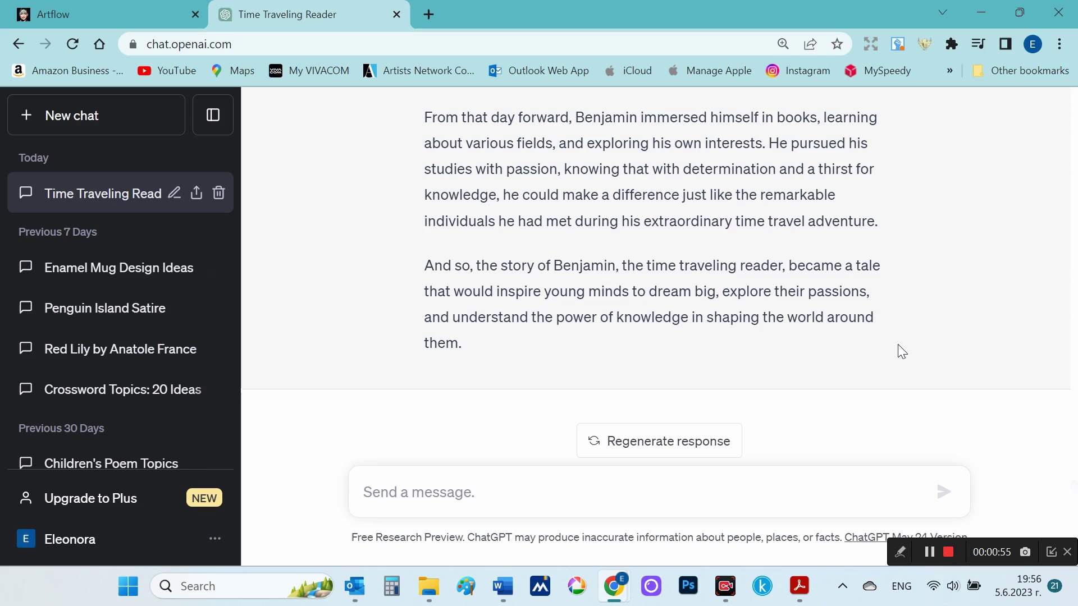
{"action": "scroll", "coordinate": [832, 412], "scroll_direction": "up", "scroll_amount": 13}
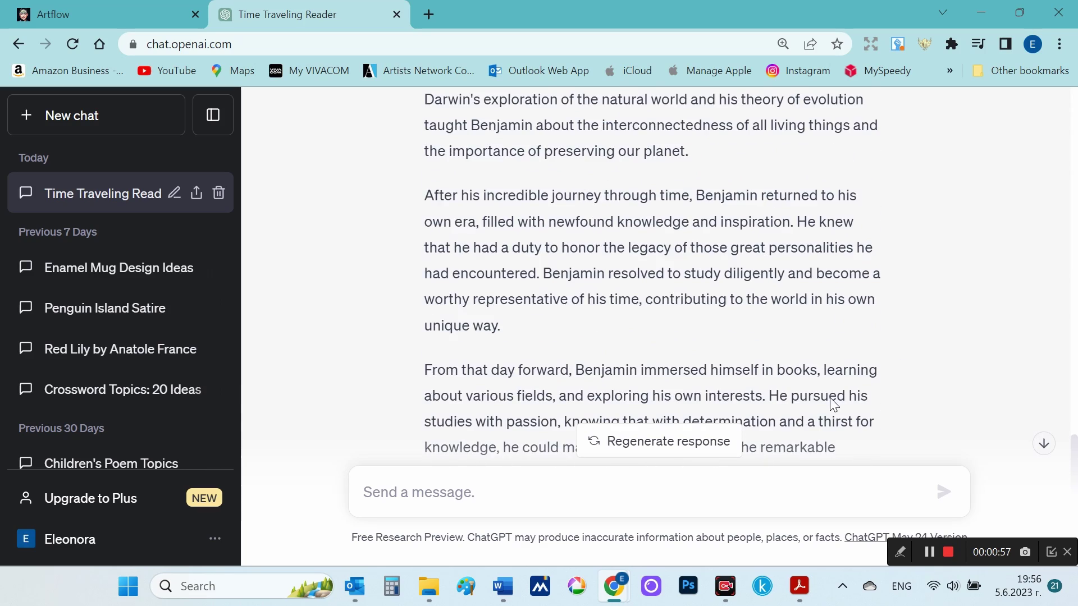
{"action": "scroll", "coordinate": [833, 404], "scroll_direction": "up", "scroll_amount": 15}
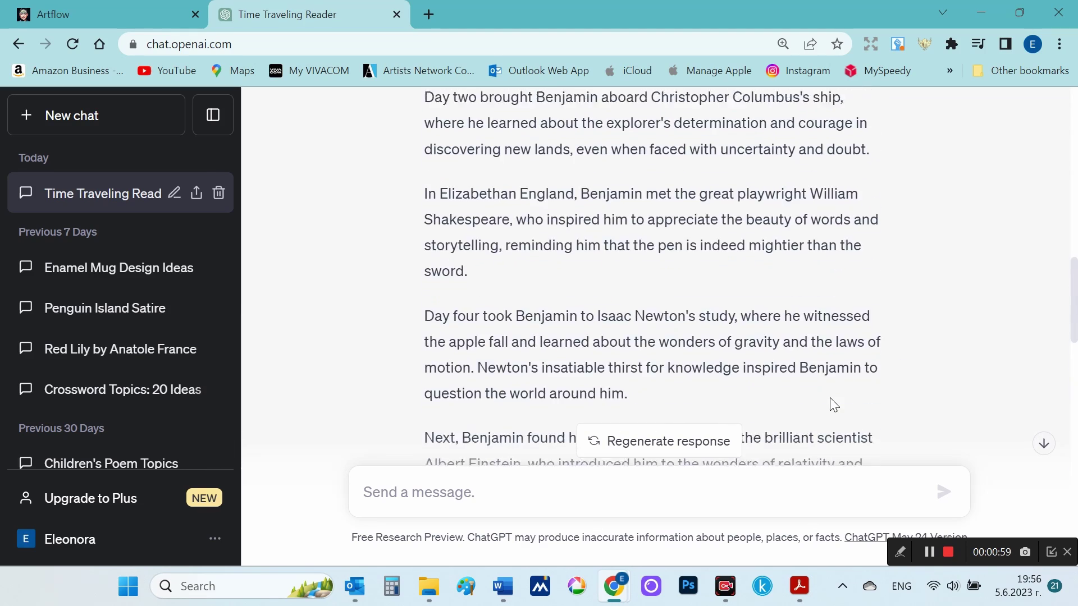
Step: Copy the story's opening paragraph and go back to the Artflow tab
{"action": "scroll", "coordinate": [831, 400], "scroll_direction": "up", "scroll_amount": 6}
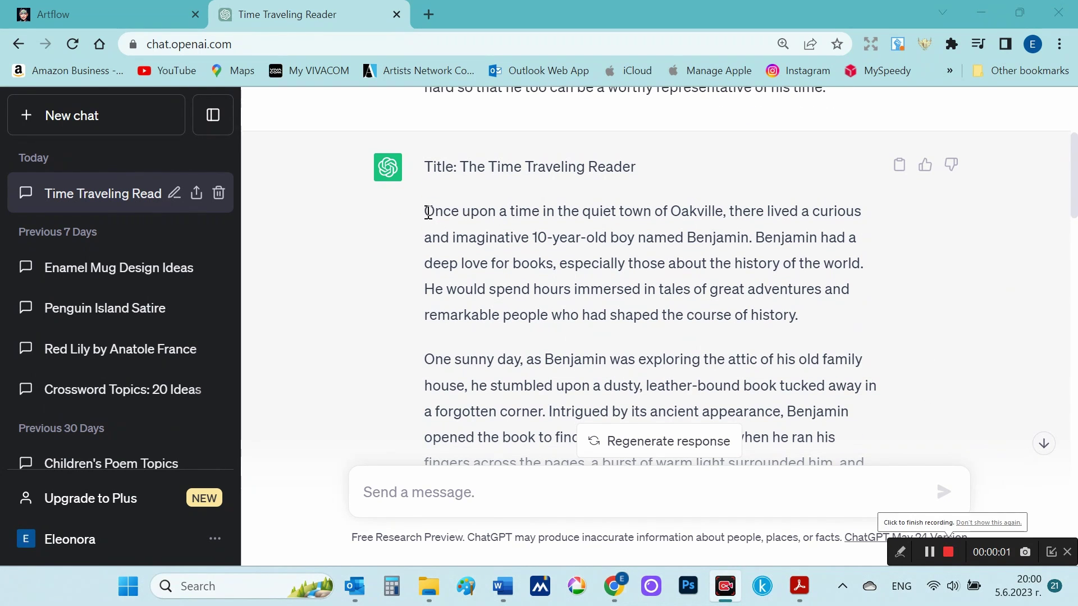
{"action": "left_click_drag", "start_coordinate": [428, 212], "coordinate": [797, 324]}
{"action": "right_click", "coordinate": [672, 263]}
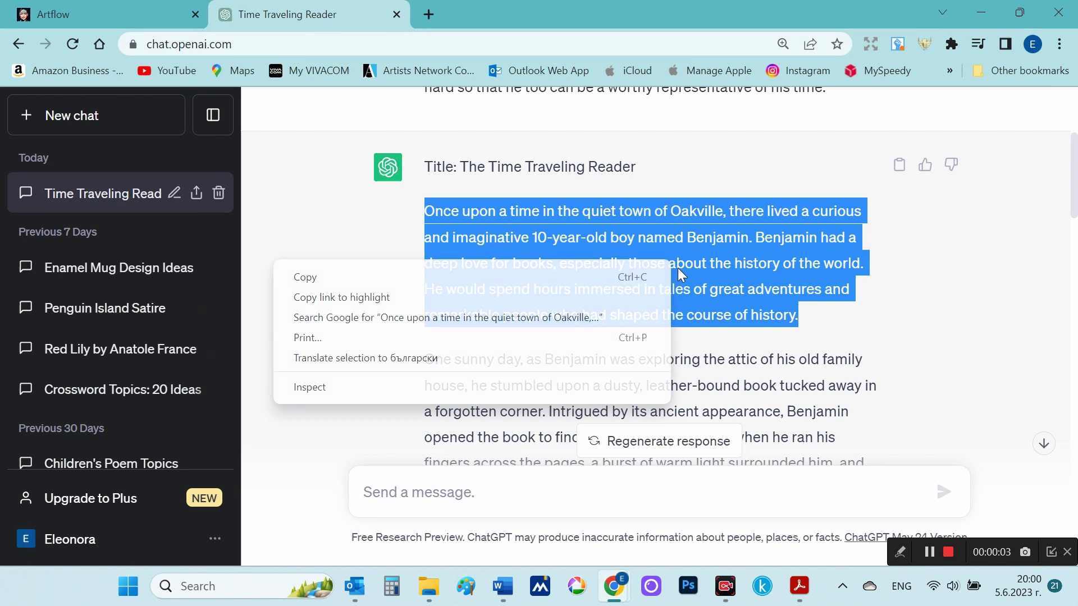
{"action": "left_click", "coordinate": [597, 275]}
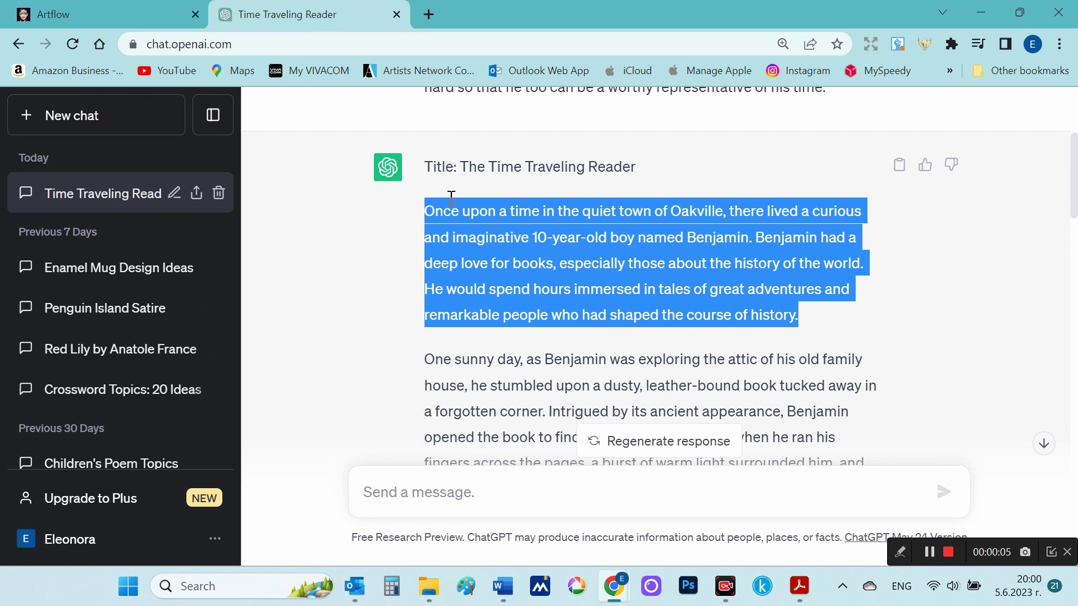
{"action": "left_click", "coordinate": [115, 11]}
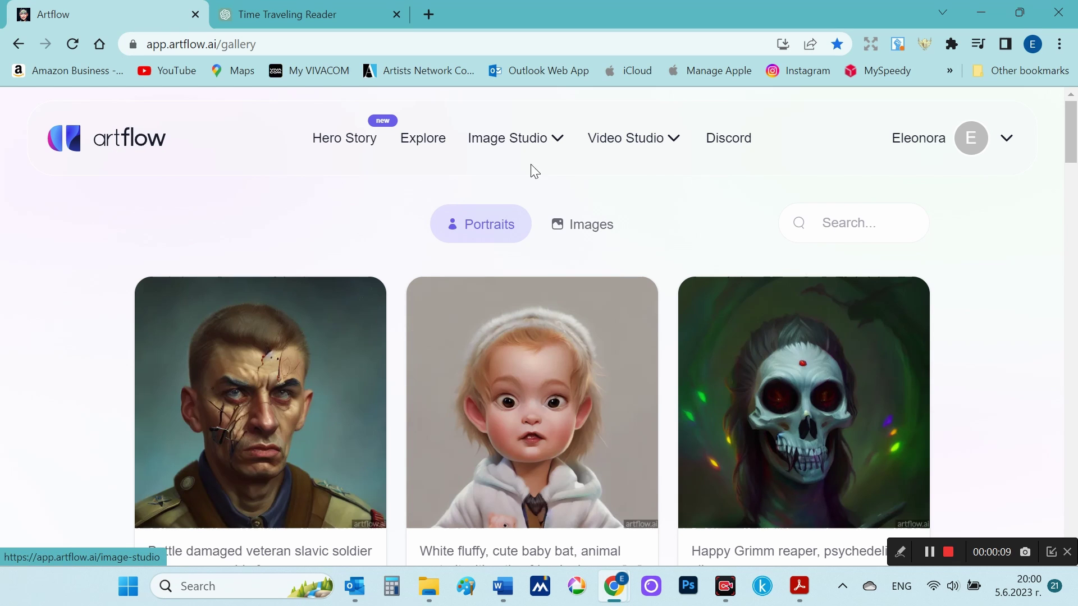
Step: Open Image Studio with a 3:2 aspect ratio and General content type
{"action": "mouse_move", "coordinate": [552, 138]}
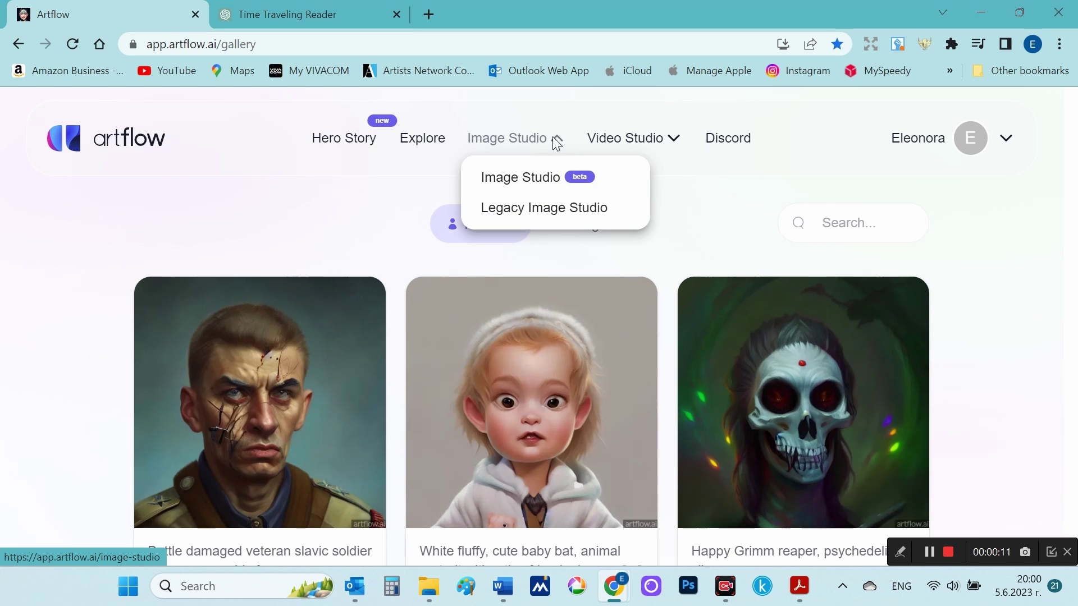
{"action": "left_click", "coordinate": [521, 182]}
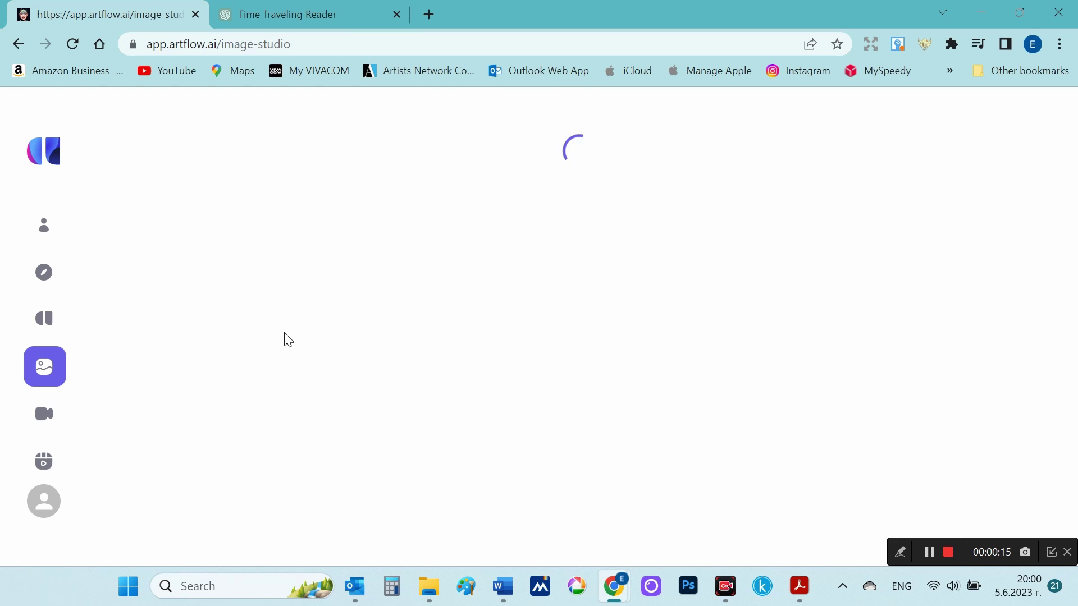
{"action": "left_click_drag", "start_coordinate": [129, 189], "coordinate": [242, 191]}
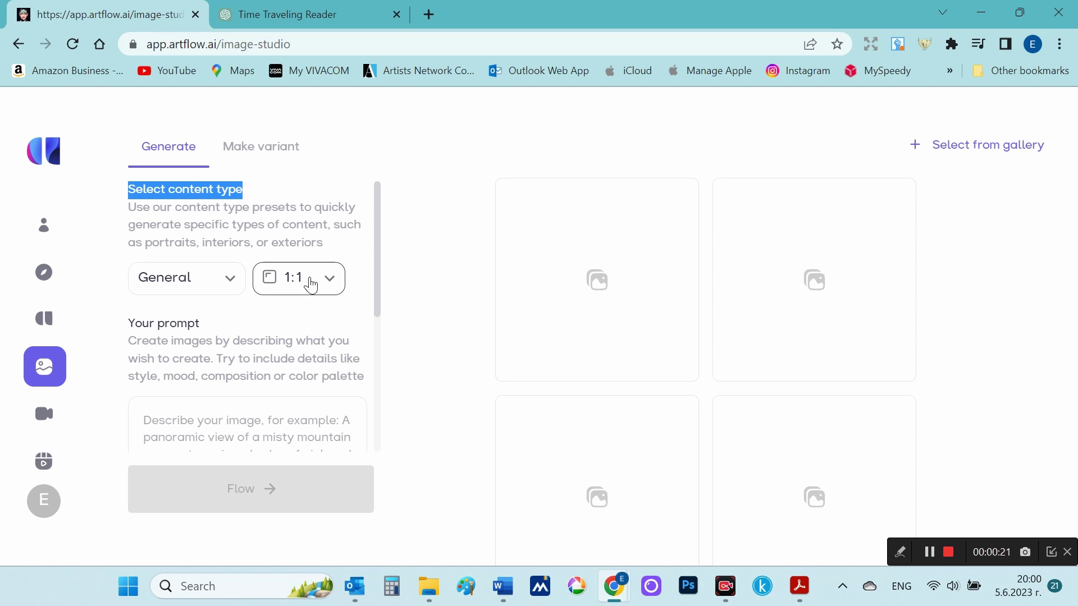
{"action": "left_click", "coordinate": [312, 289]}
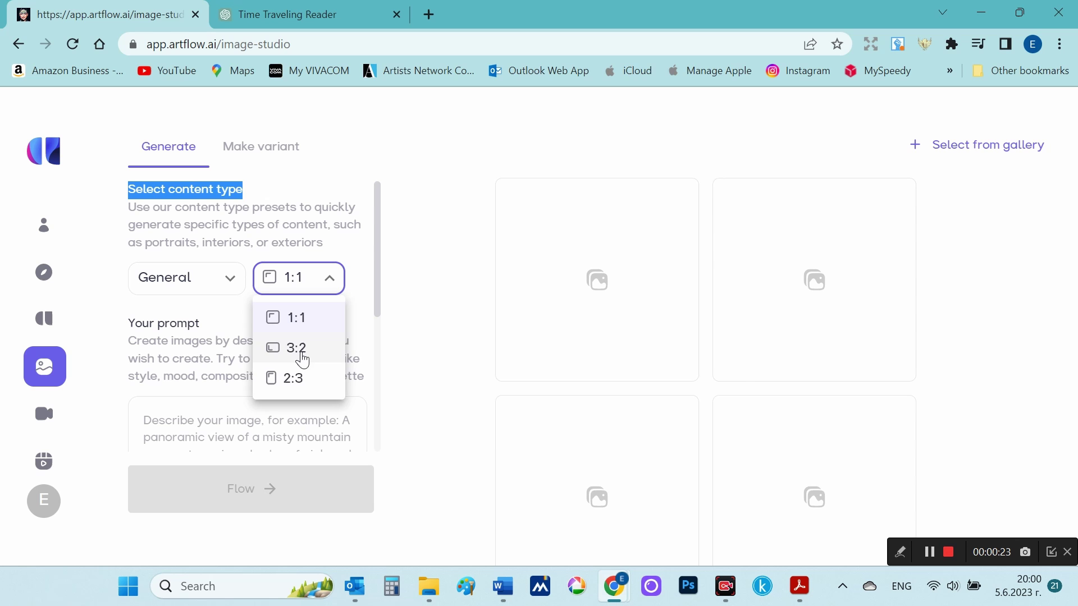
{"action": "left_click", "coordinate": [300, 349]}
{"action": "left_click", "coordinate": [234, 287]}
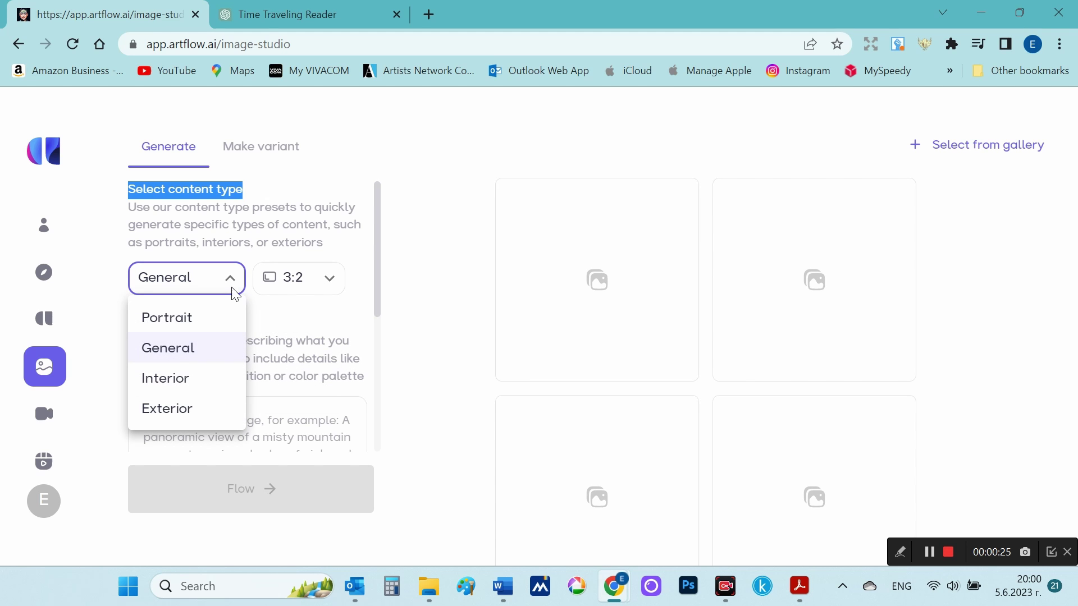
{"action": "left_click", "coordinate": [234, 290]}
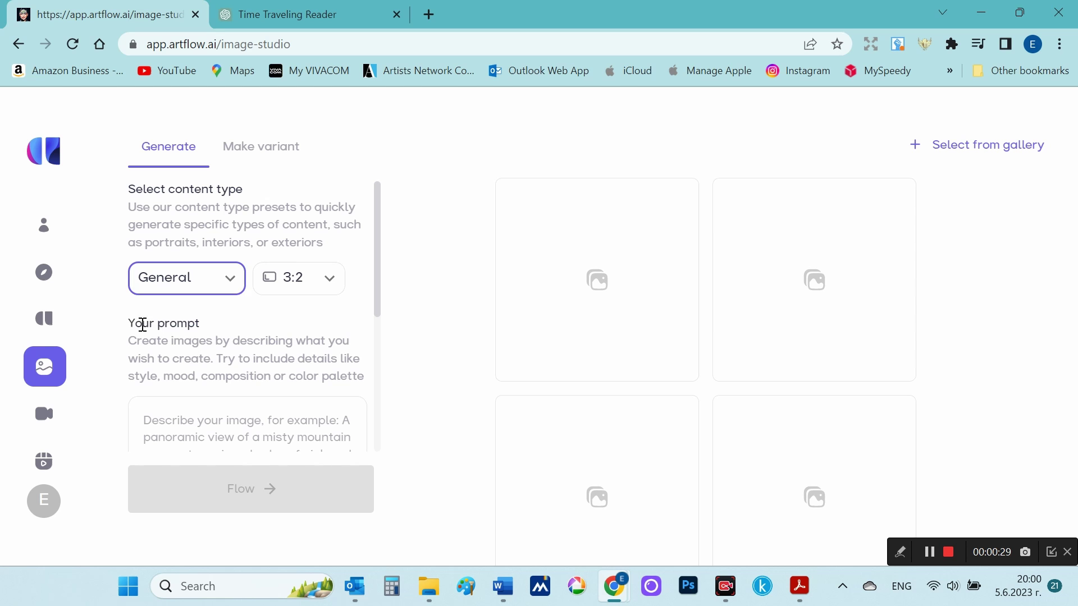
Step: Paste the story's opening paragraph in as the image prompt
{"action": "left_click_drag", "start_coordinate": [135, 325], "coordinate": [203, 326]}
{"action": "scroll", "coordinate": [238, 381], "scroll_direction": "down", "scroll_amount": 2}
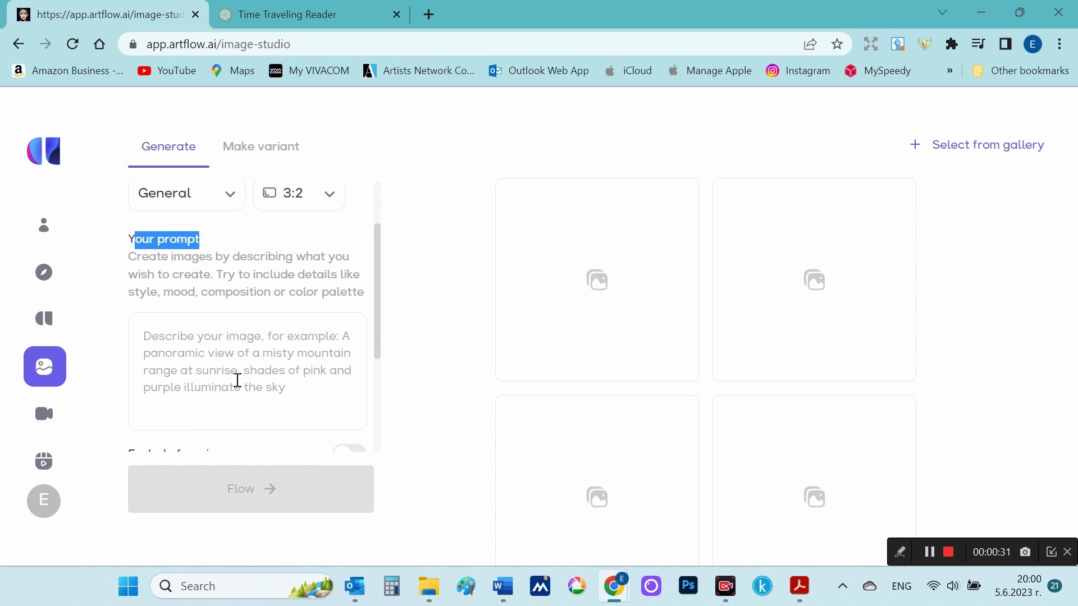
{"action": "scroll", "coordinate": [240, 359], "scroll_direction": "down", "scroll_amount": 3}
{"action": "scroll", "coordinate": [243, 361], "scroll_direction": "up", "scroll_amount": 1}
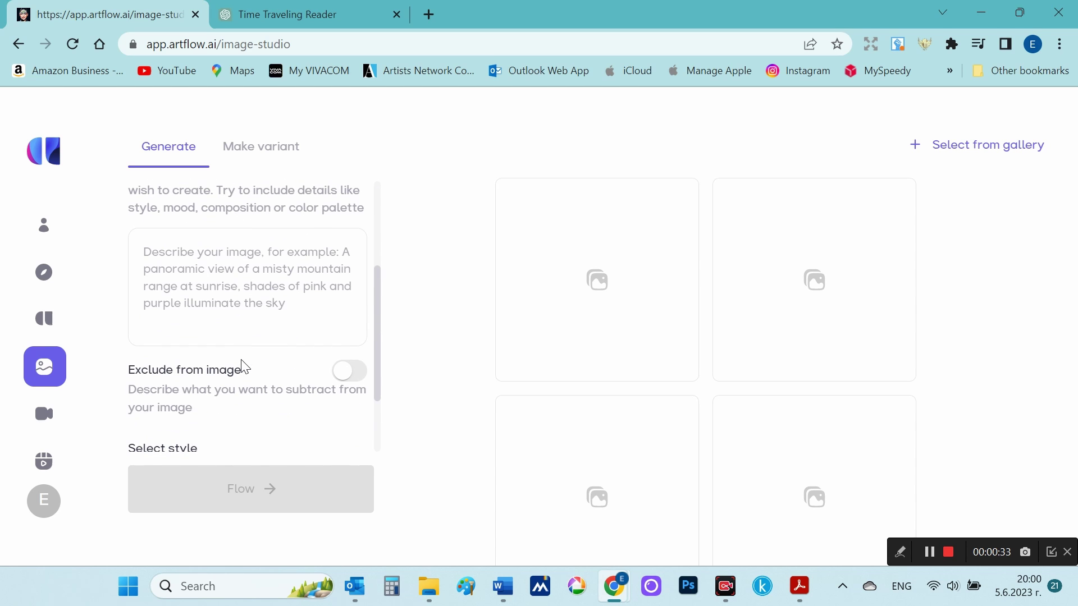
{"action": "left_click", "coordinate": [244, 289]}
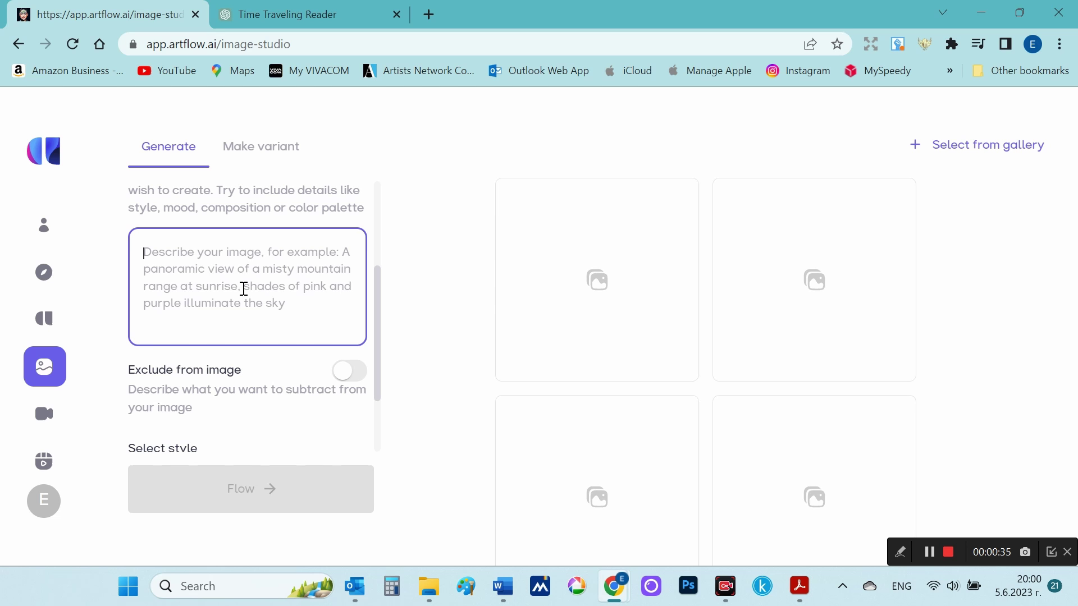
{"action": "key", "text": "ctrl+v"}
{"action": "scroll", "coordinate": [279, 303], "scroll_direction": "up", "scroll_amount": 2}
{"action": "scroll", "coordinate": [279, 303], "scroll_direction": "up", "scroll_amount": 1}
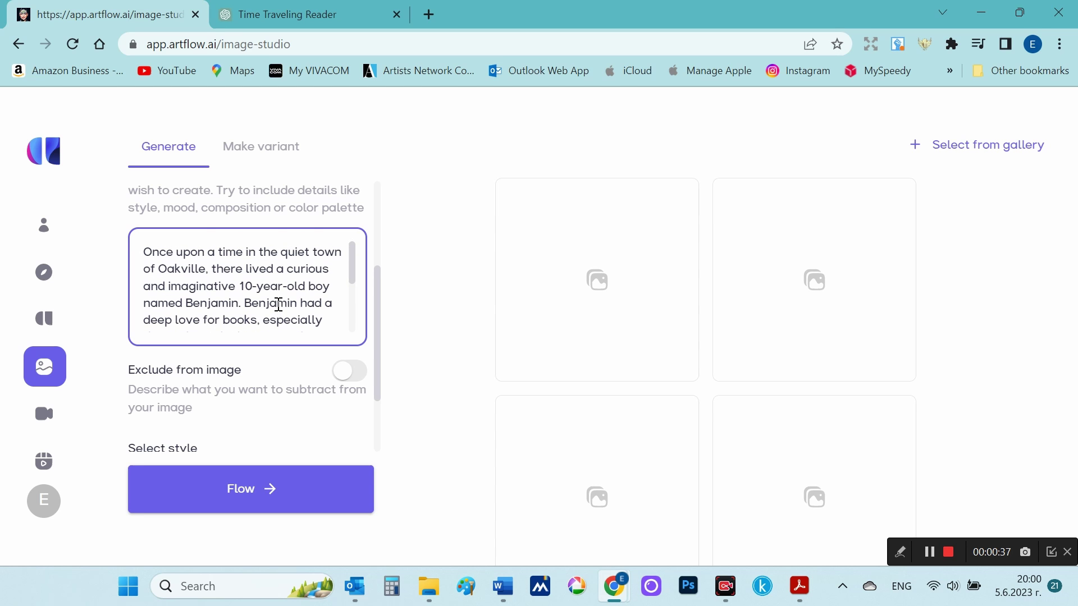
{"action": "scroll", "coordinate": [321, 326], "scroll_direction": "down", "scroll_amount": 5}
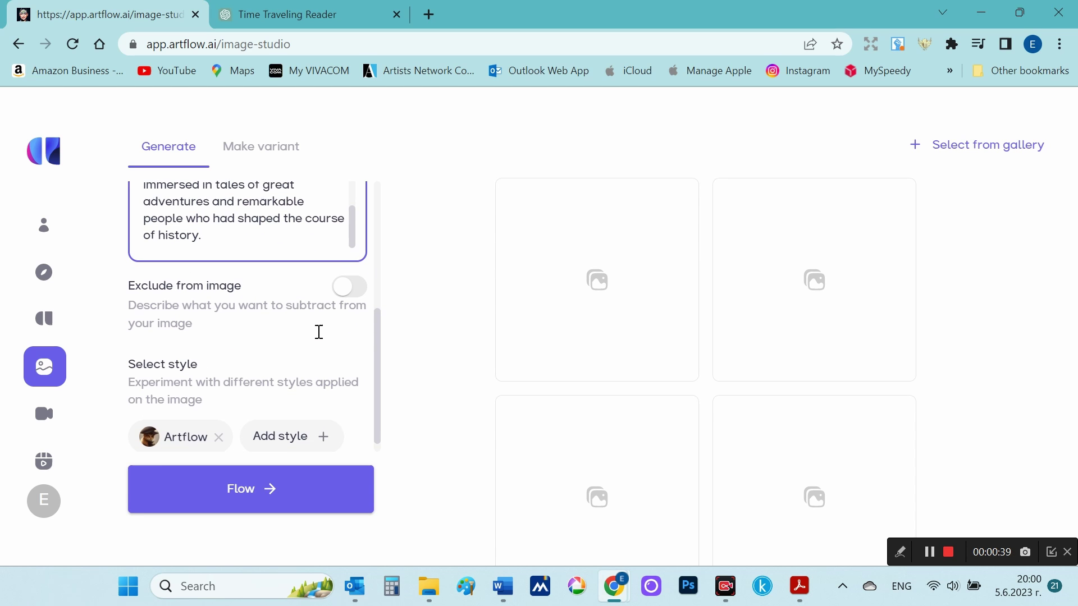
{"action": "scroll", "coordinate": [309, 341], "scroll_direction": "down", "scroll_amount": 2}
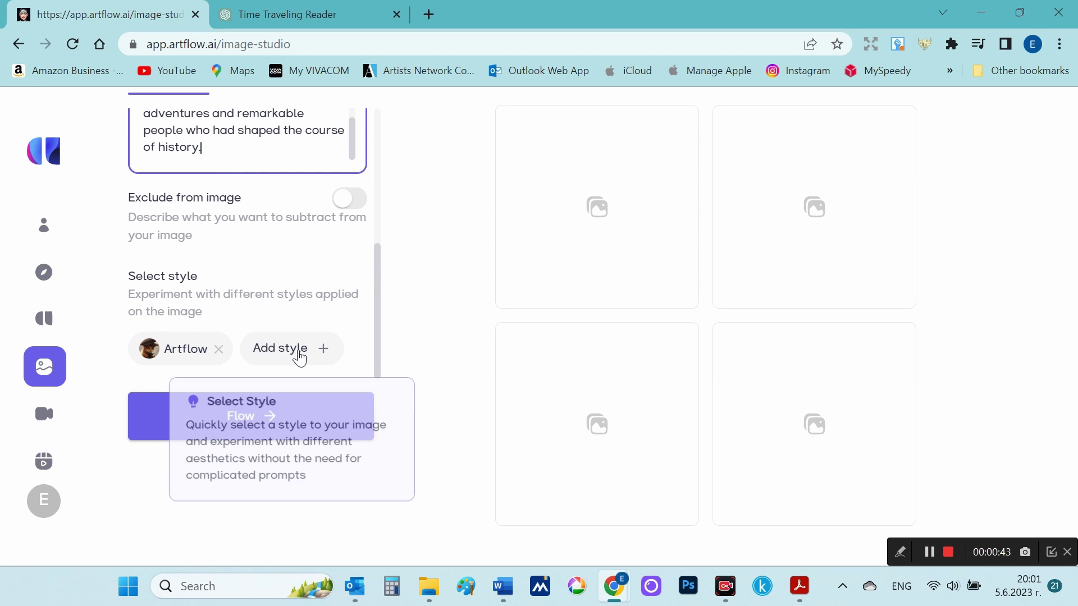
Step: Browse the style grid and add the 3D cartoon style next to Artflow
{"action": "left_click", "coordinate": [301, 354]}
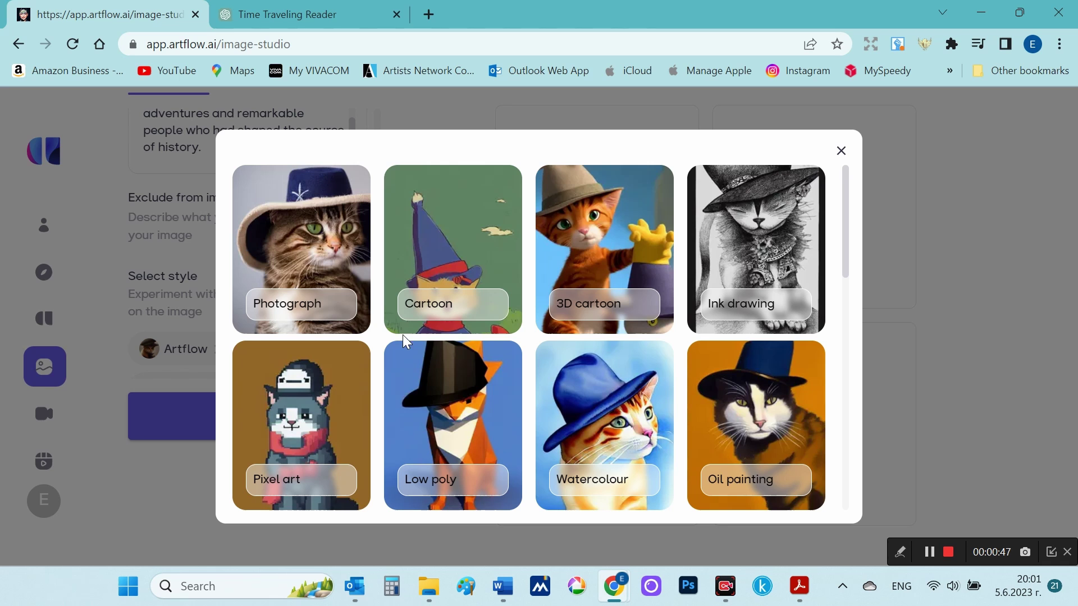
{"action": "mouse_move", "coordinate": [482, 295]}
{"action": "mouse_move", "coordinate": [587, 314]}
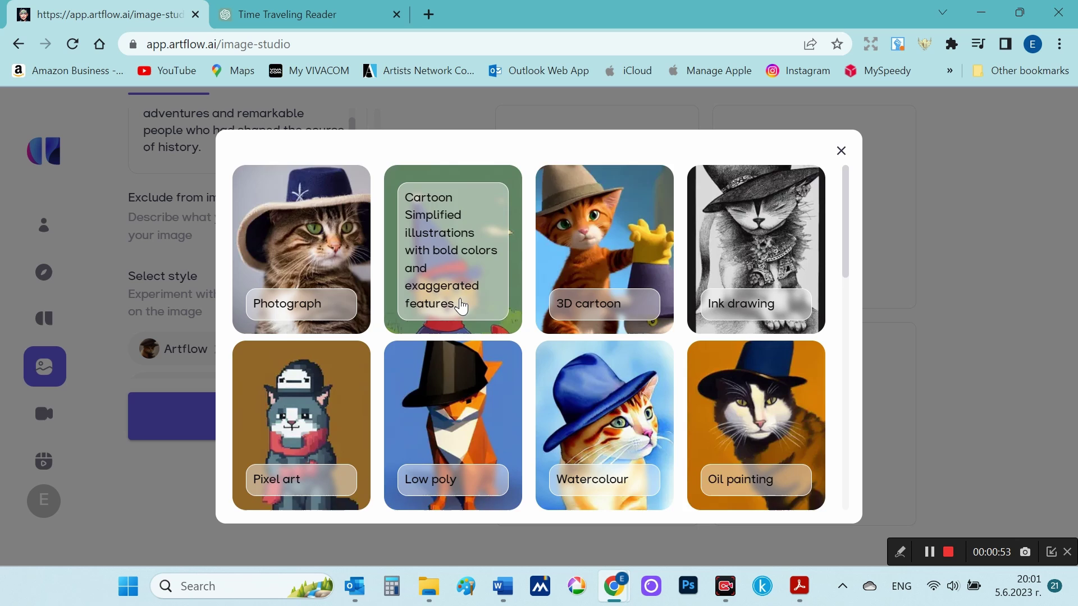
{"action": "scroll", "coordinate": [462, 307], "scroll_direction": "down", "scroll_amount": 3}
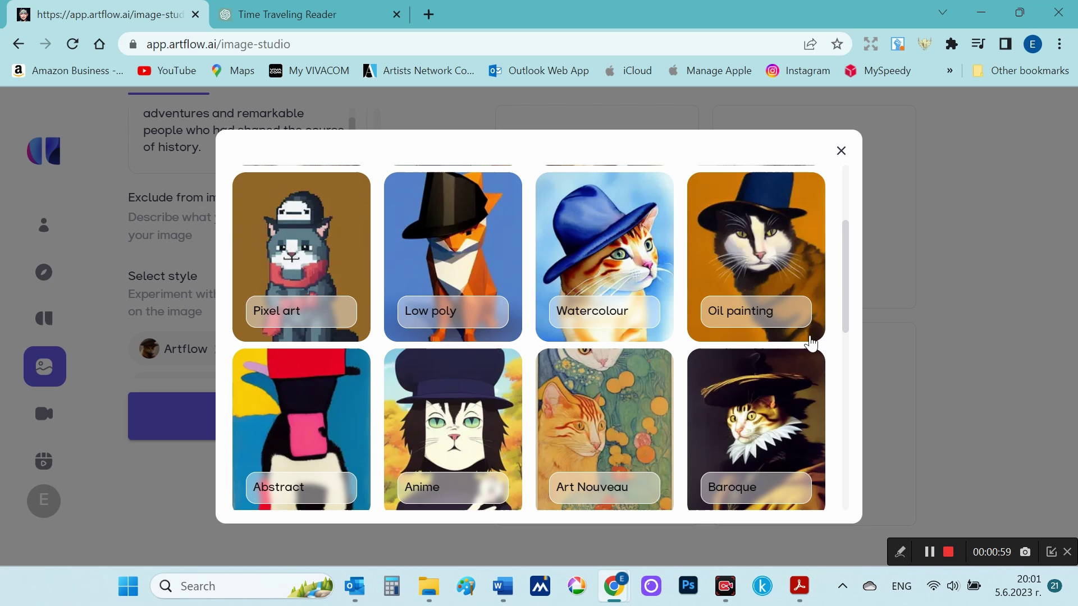
{"action": "scroll", "coordinate": [811, 343], "scroll_direction": "down", "scroll_amount": 3}
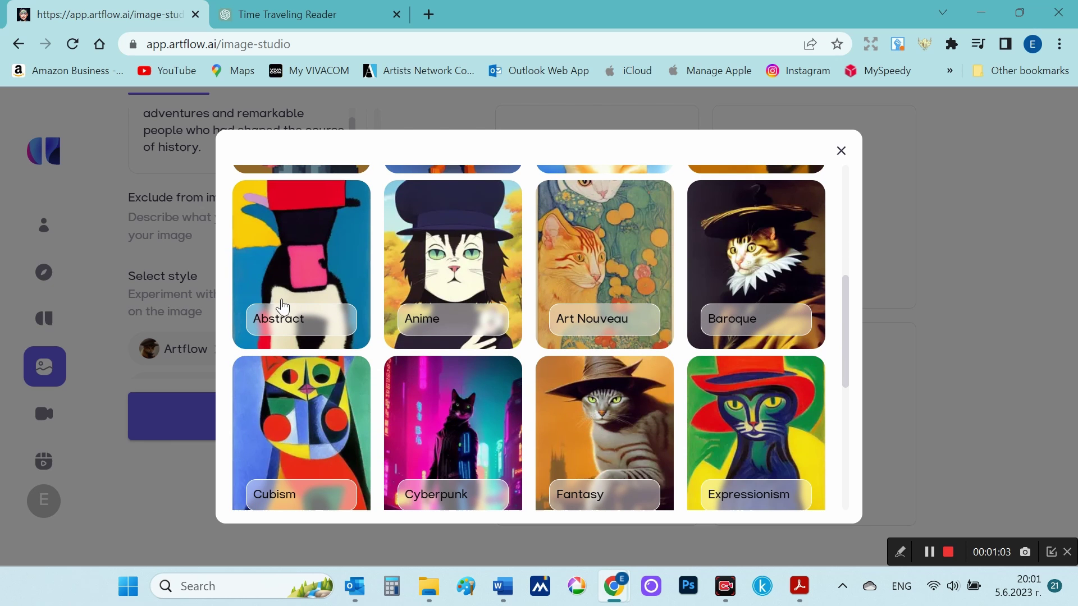
{"action": "scroll", "coordinate": [835, 353], "scroll_direction": "down", "scroll_amount": 6}
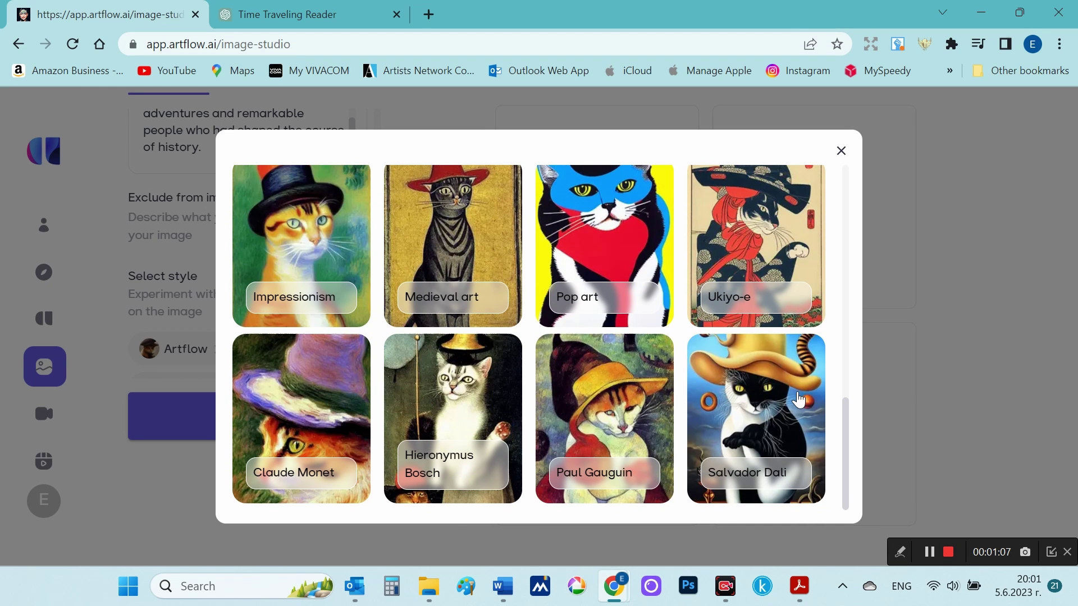
{"action": "scroll", "coordinate": [798, 401], "scroll_direction": "up", "scroll_amount": 10}
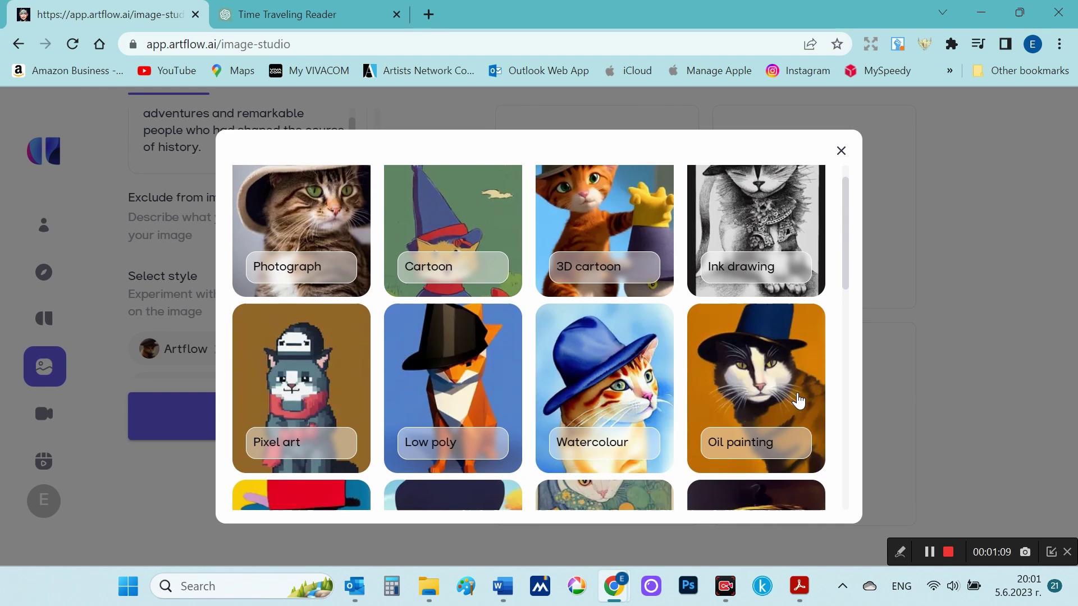
{"action": "mouse_move", "coordinate": [587, 278]}
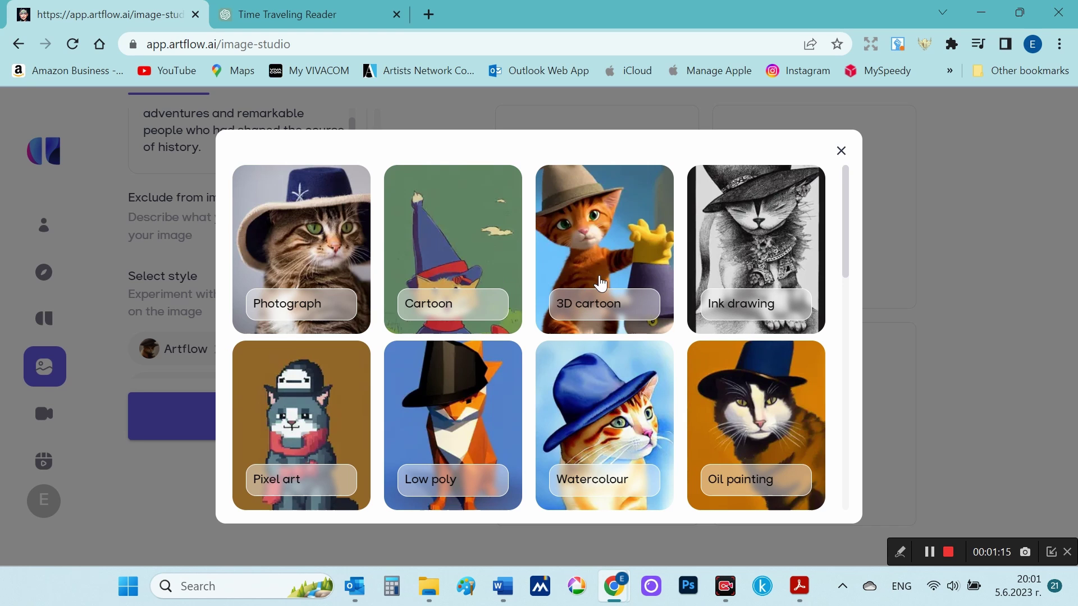
{"action": "left_click", "coordinate": [551, 284]}
Step: Generate the four 3D cartoon images and scroll through the village and castle results
{"action": "left_click", "coordinate": [257, 490]}
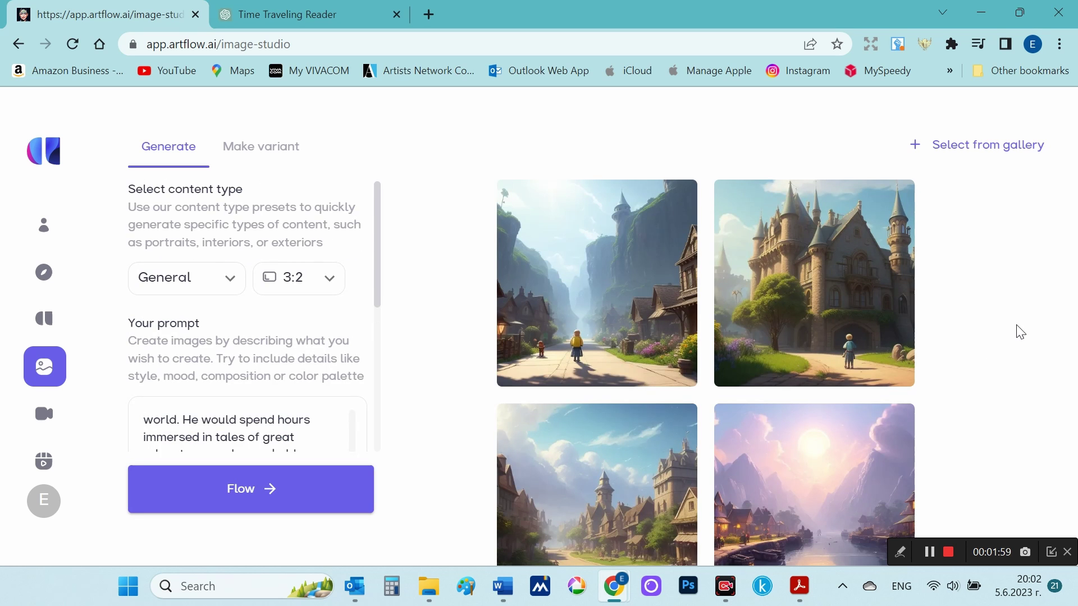
{"action": "scroll", "coordinate": [1002, 386], "scroll_direction": "down", "scroll_amount": 1}
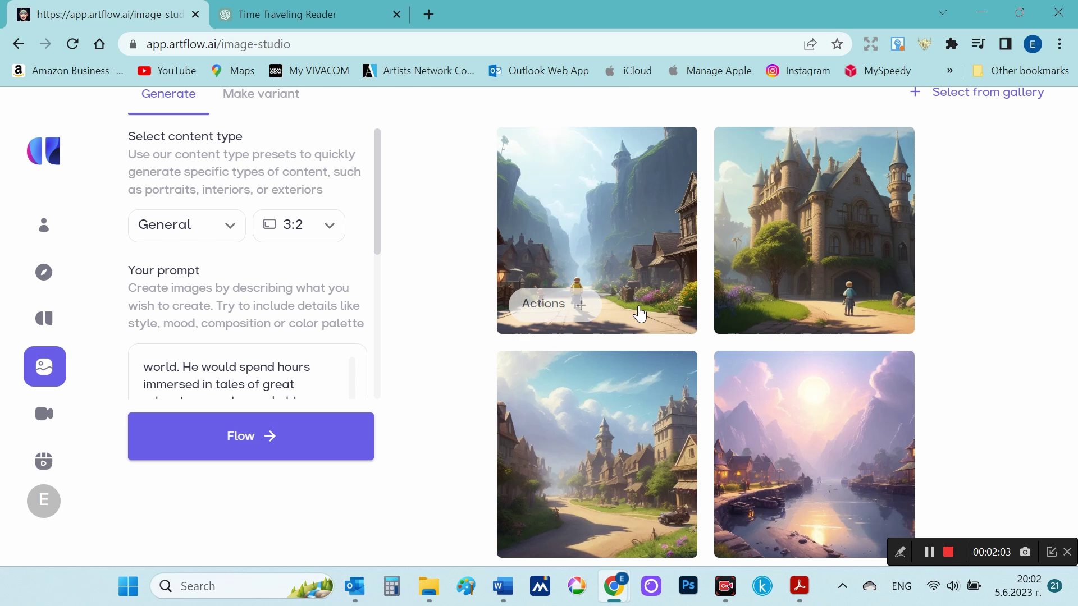
{"action": "mouse_move", "coordinate": [840, 307]}
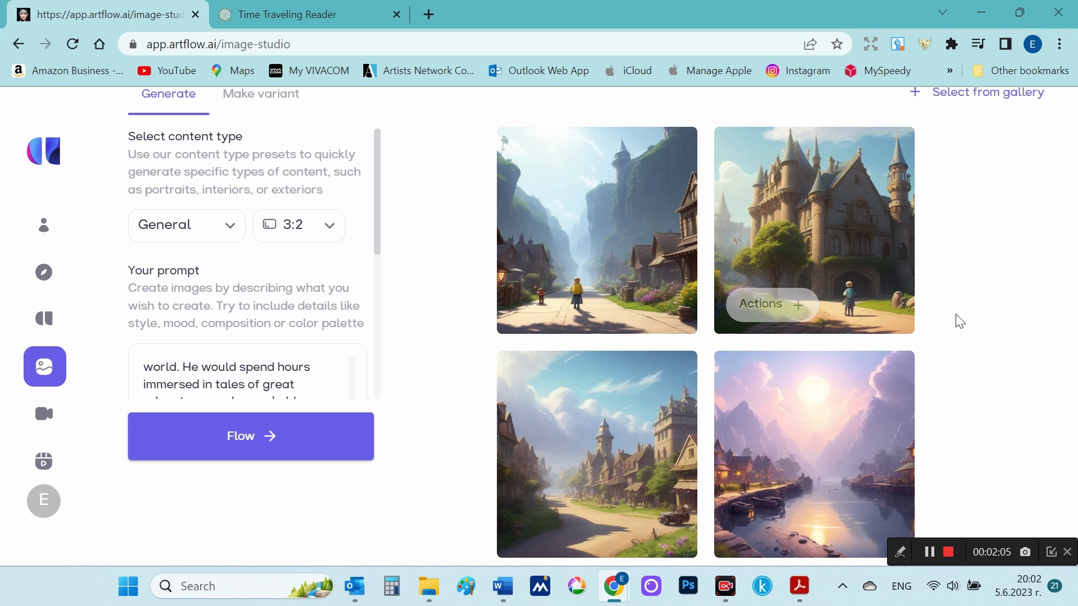
{"action": "scroll", "coordinate": [977, 329], "scroll_direction": "up", "scroll_amount": 1}
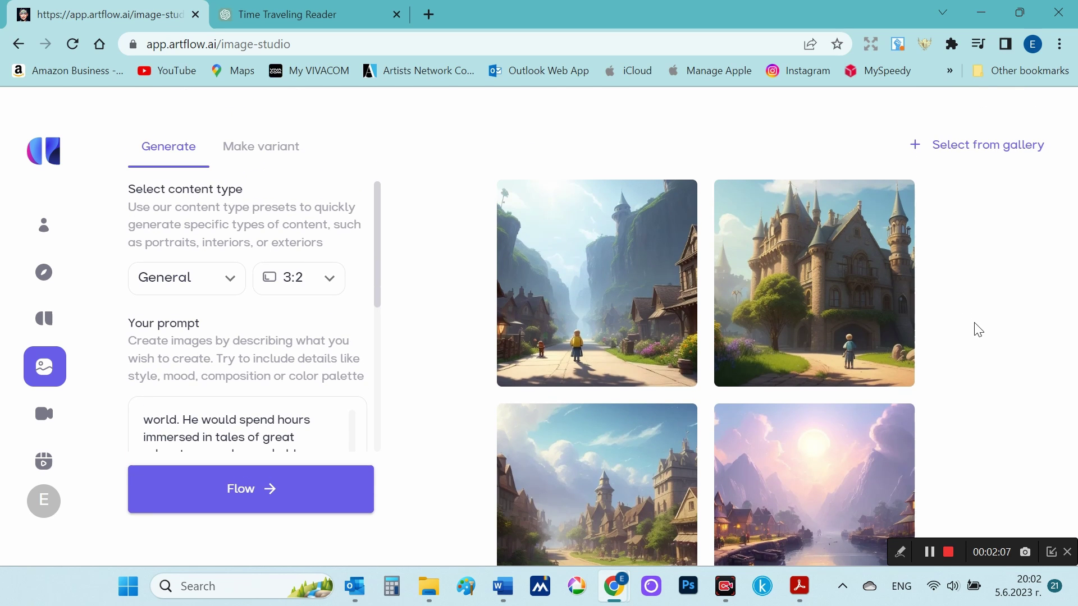
{"action": "scroll", "coordinate": [445, 275], "scroll_direction": "down", "scroll_amount": 1}
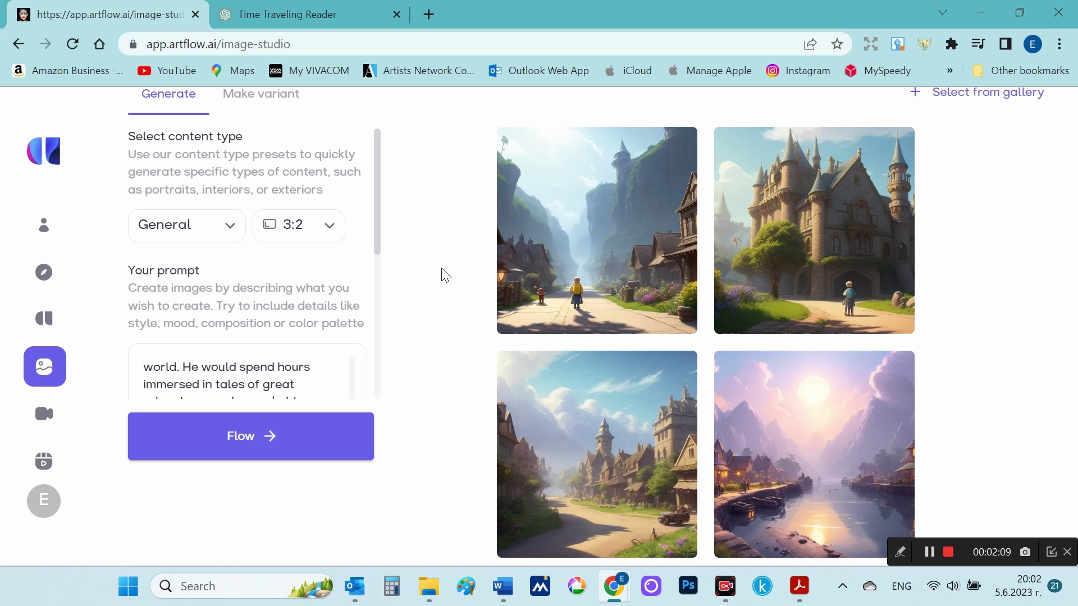
{"action": "scroll", "coordinate": [371, 313], "scroll_direction": "up", "scroll_amount": 1}
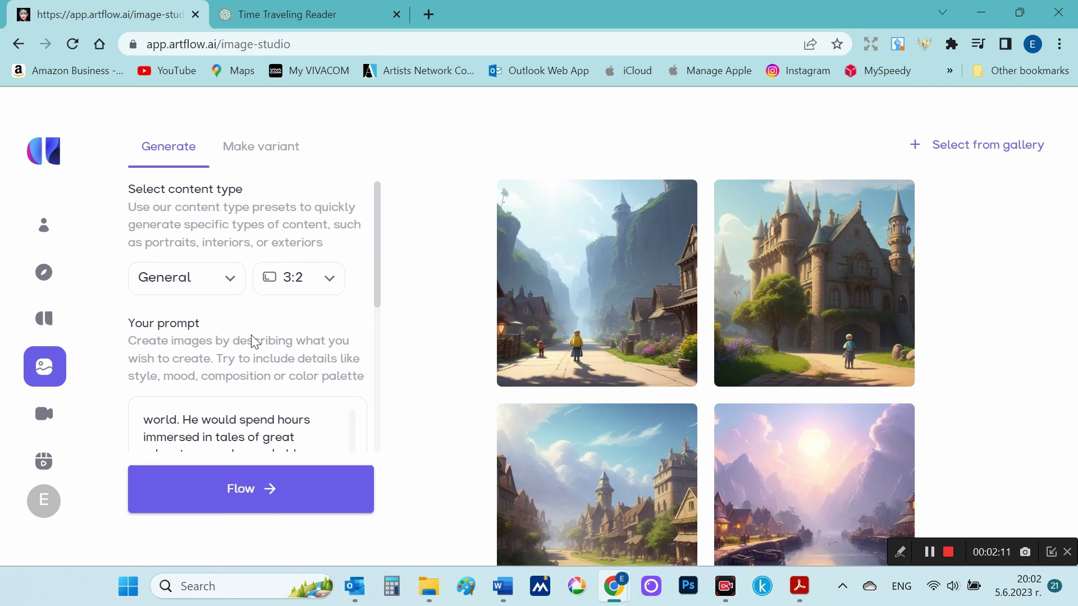
{"action": "scroll", "coordinate": [252, 341], "scroll_direction": "down", "scroll_amount": 2}
Step: Copy the 'One sunny day' paragraph about Benjamin finding the attic book
{"action": "left_click", "coordinate": [302, 15]}
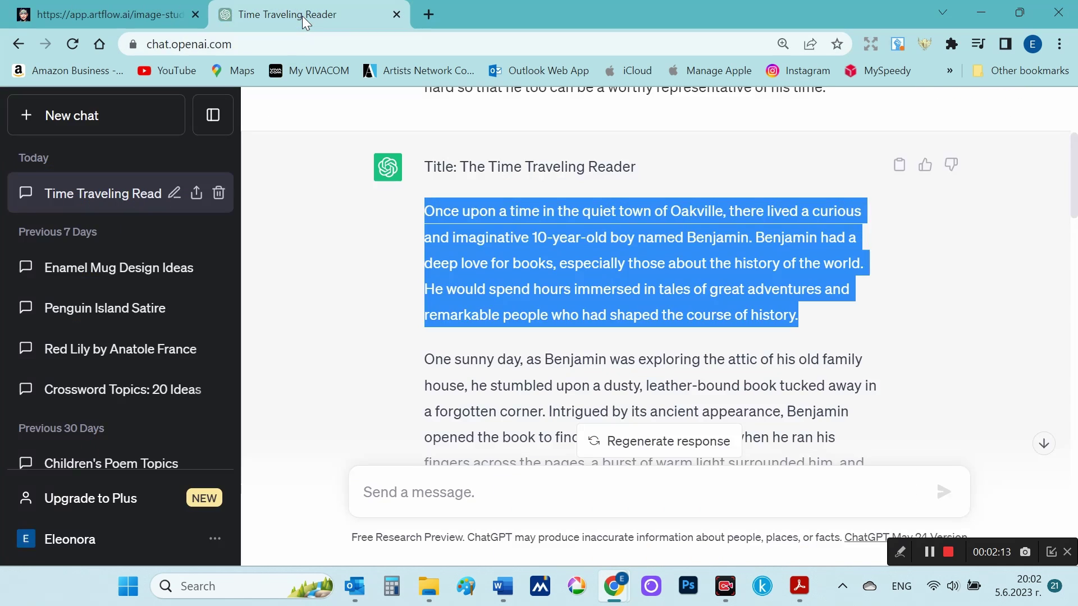
{"action": "scroll", "coordinate": [467, 393], "scroll_direction": "down", "scroll_amount": 3}
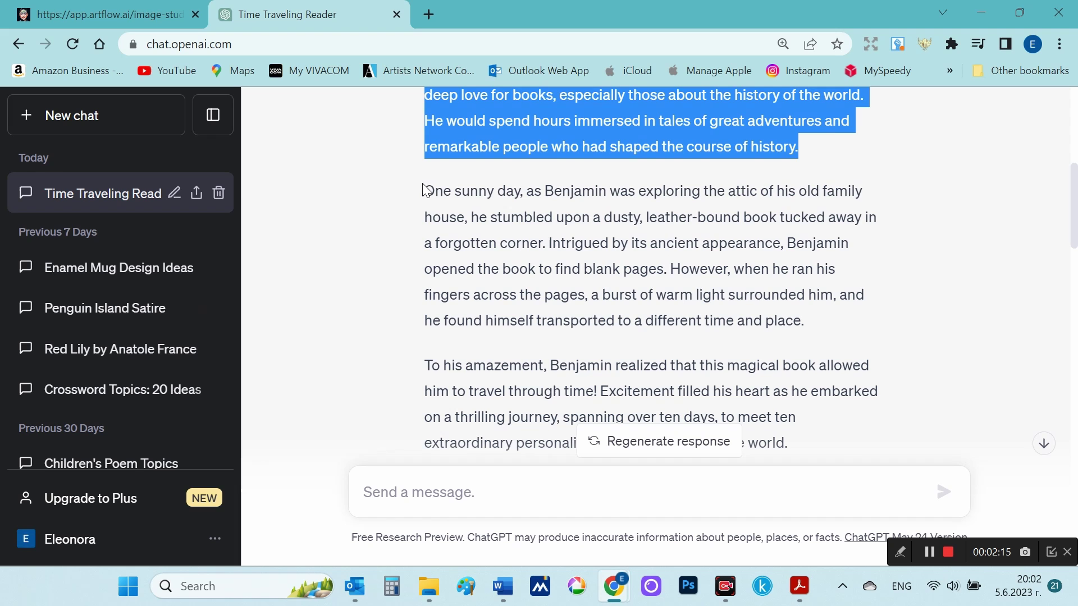
{"action": "left_click_drag", "start_coordinate": [423, 192], "coordinate": [802, 326]}
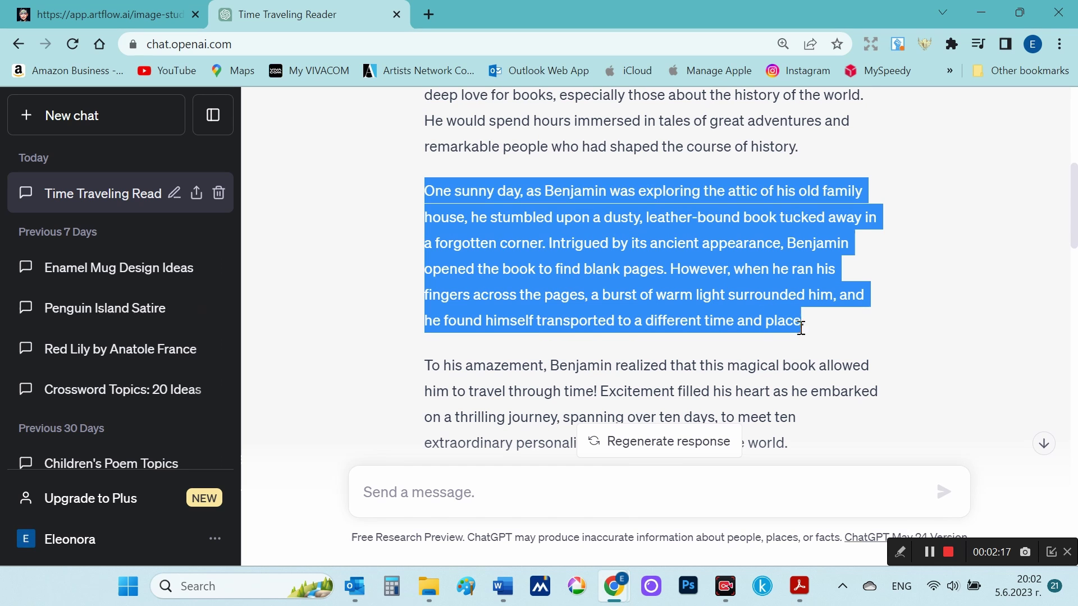
{"action": "right_click", "coordinate": [638, 231]}
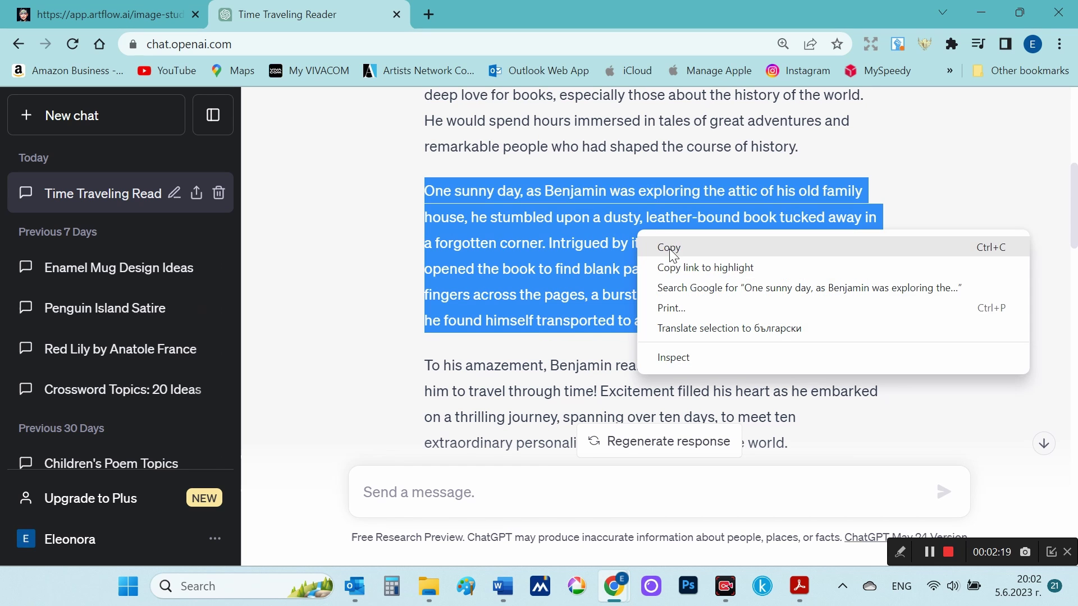
{"action": "left_click", "coordinate": [668, 247]}
Step: Select the existing image prompt in the studio and regenerate images
{"action": "left_click", "coordinate": [145, 19]}
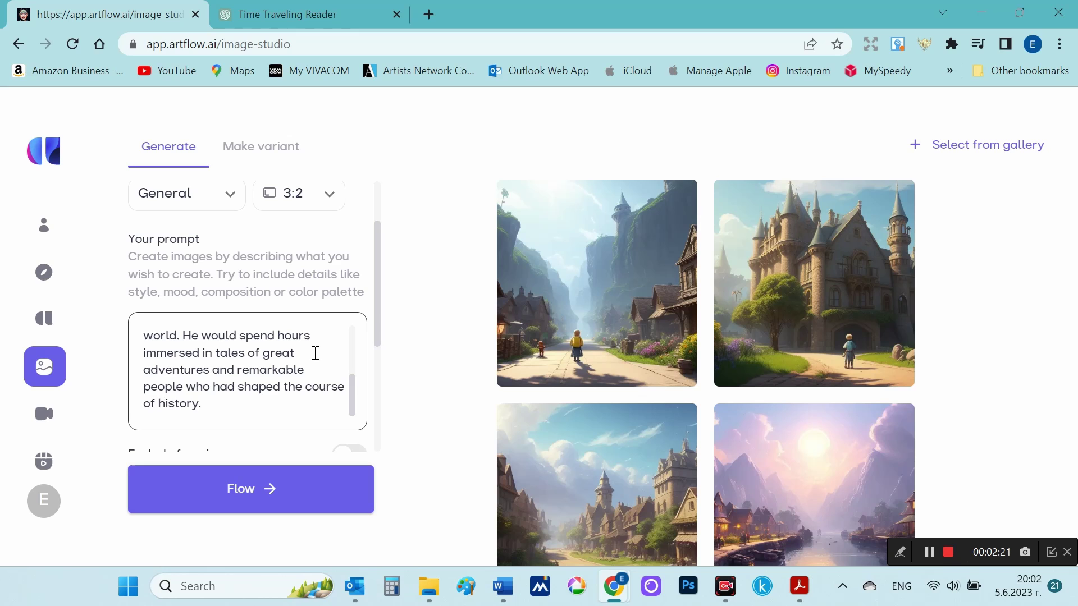
{"action": "left_click", "coordinate": [287, 366]}
{"action": "key", "text": "ctrl+a"}
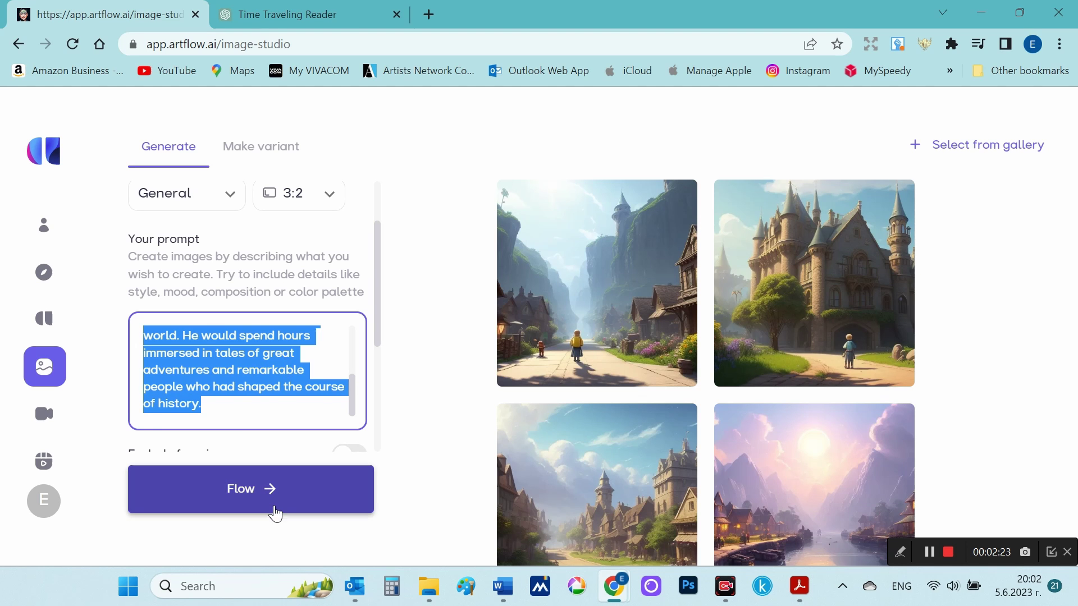
{"action": "left_click", "coordinate": [269, 503]}
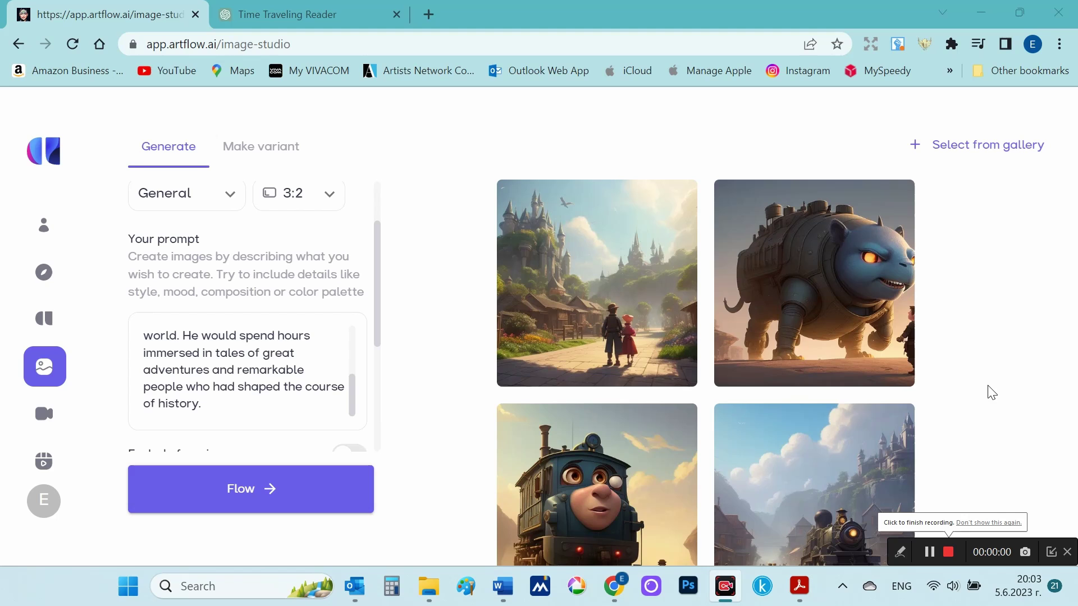
Step: Generate images from the 'One sunny day' attic-book paragraph as the prompt
{"action": "mouse_move", "coordinate": [552, 368]}
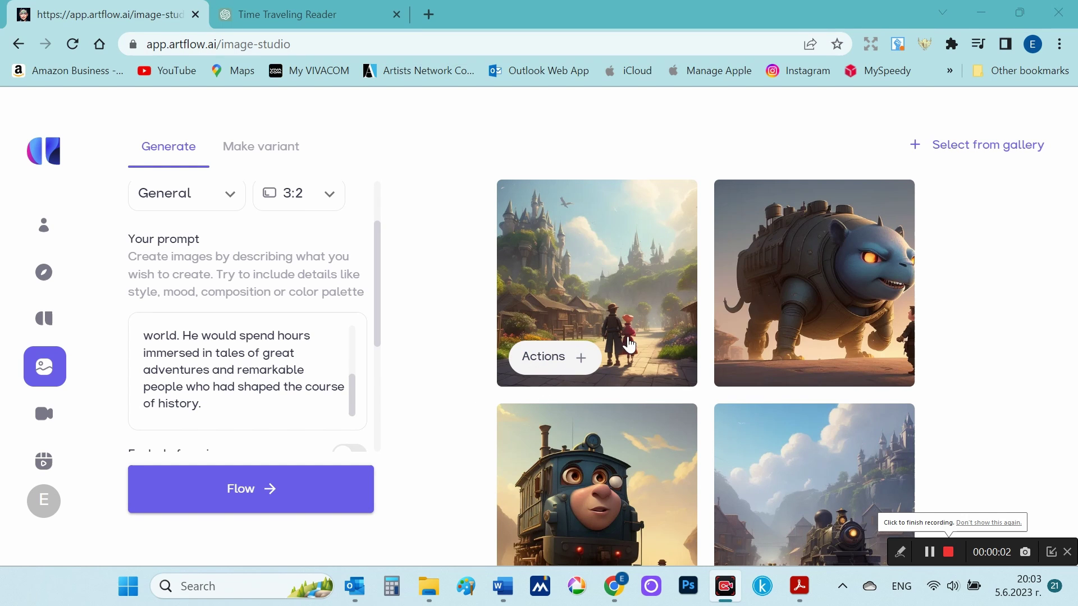
{"action": "scroll", "coordinate": [662, 354], "scroll_direction": "down", "scroll_amount": 1}
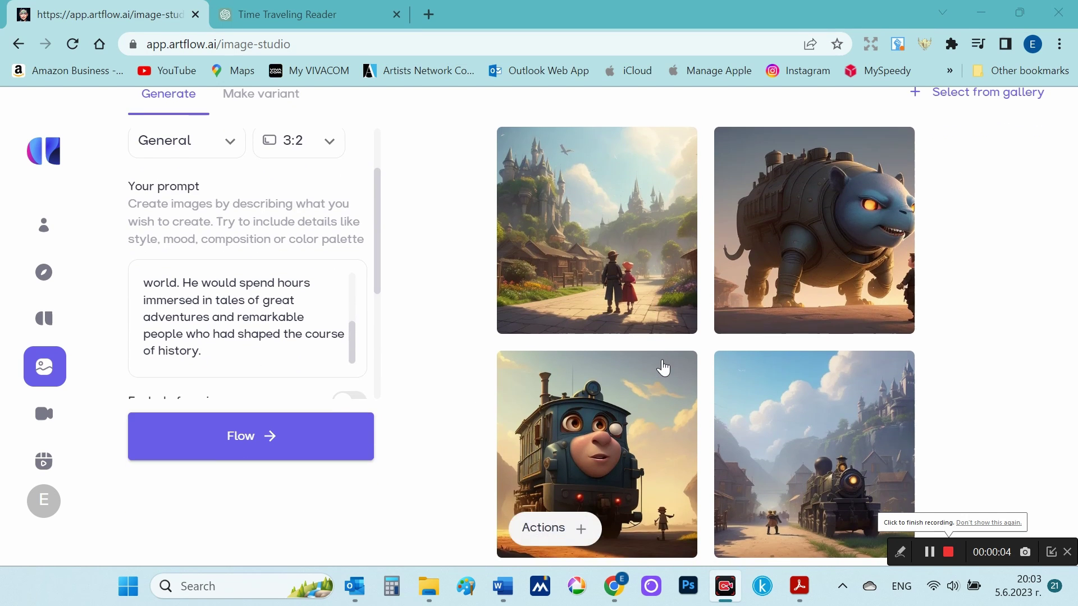
{"action": "scroll", "coordinate": [663, 368], "scroll_direction": "up", "scroll_amount": 1}
{"action": "scroll", "coordinate": [664, 368], "scroll_direction": "down", "scroll_amount": 1}
{"action": "scroll", "coordinate": [664, 369], "scroll_direction": "up", "scroll_amount": 1}
{"action": "left_click", "coordinate": [296, 372]}
{"action": "scroll", "coordinate": [296, 372], "scroll_direction": "up", "scroll_amount": 5}
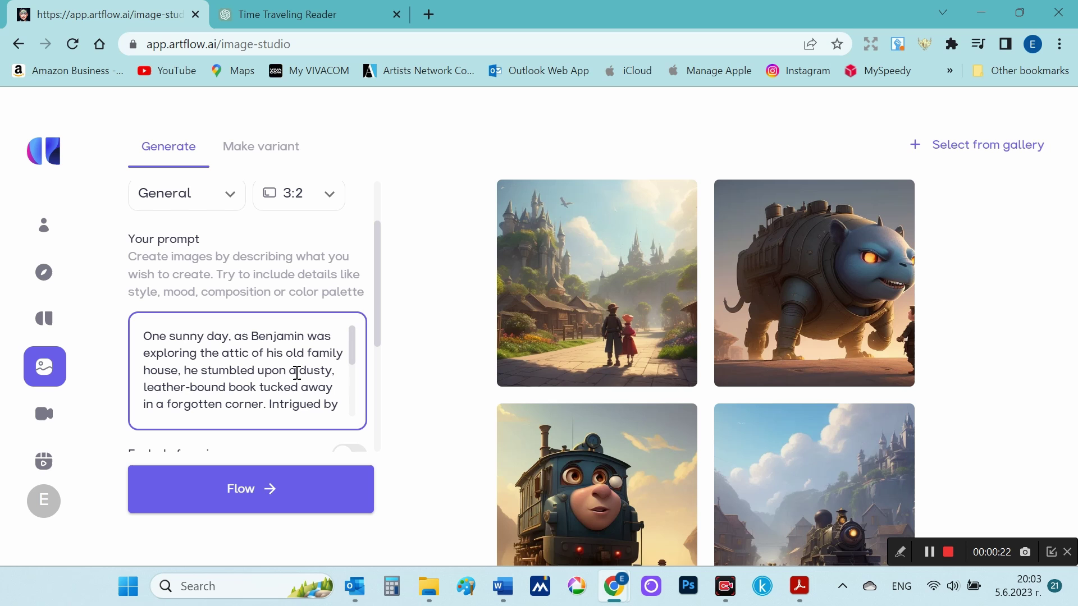
{"action": "scroll", "coordinate": [296, 373], "scroll_direction": "down", "scroll_amount": 5}
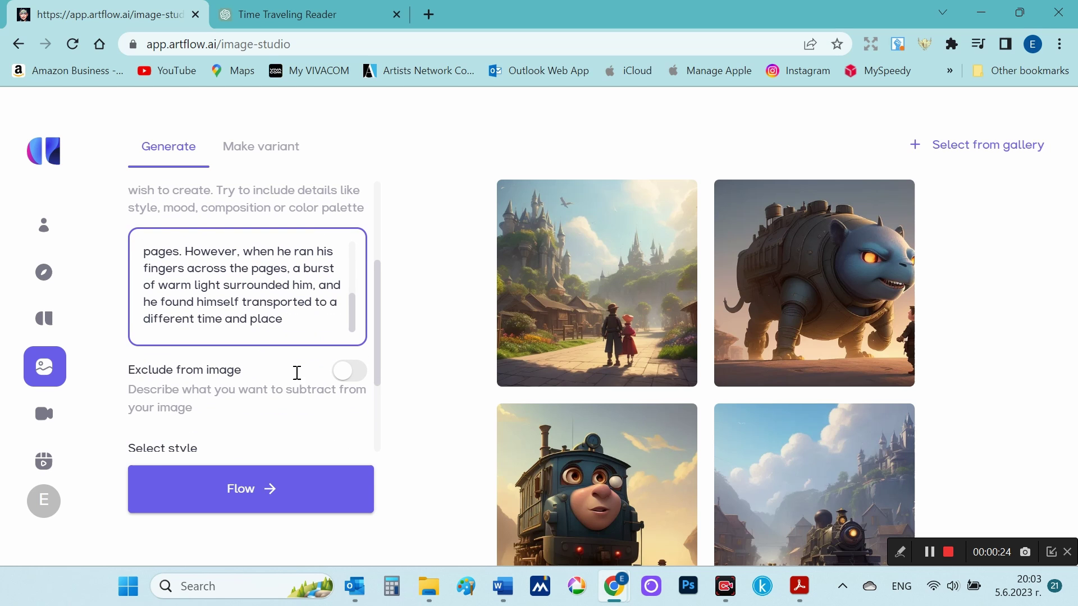
{"action": "left_click", "coordinate": [285, 494]}
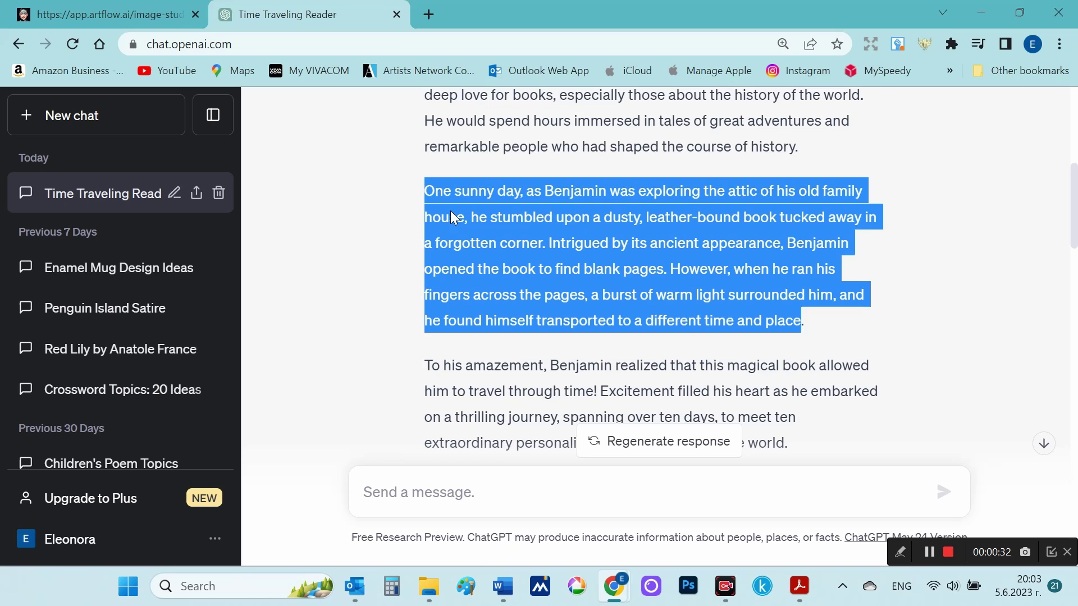
Step: Copy the 'To his amazement' paragraph from the ChatGPT story
{"action": "scroll", "coordinate": [504, 285], "scroll_direction": "down", "scroll_amount": 3}
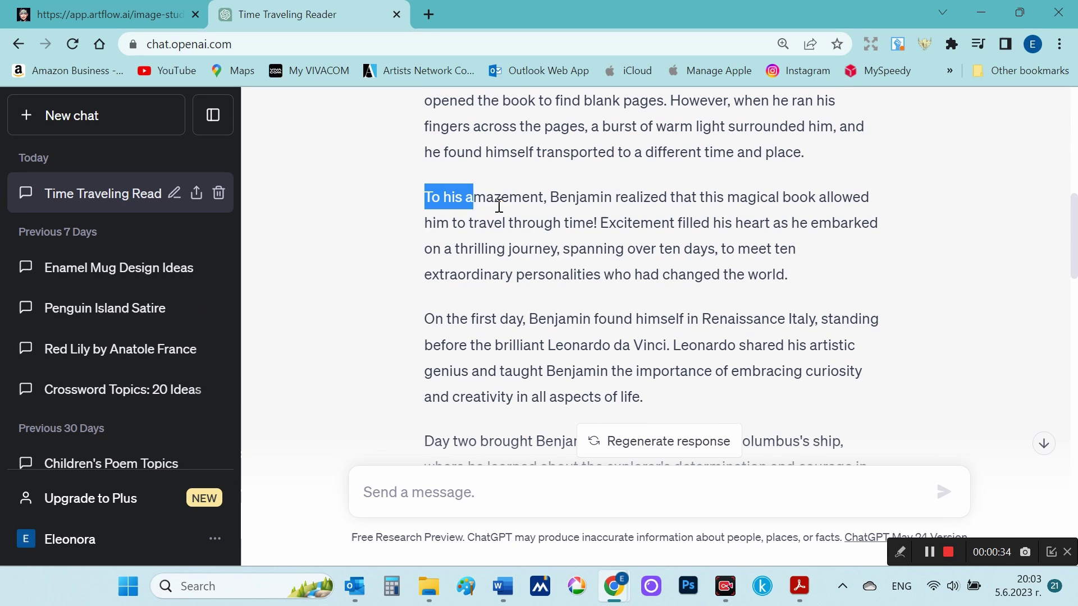
{"action": "left_click_drag", "start_coordinate": [499, 206], "coordinate": [793, 283]}
{"action": "right_click", "coordinate": [719, 254]}
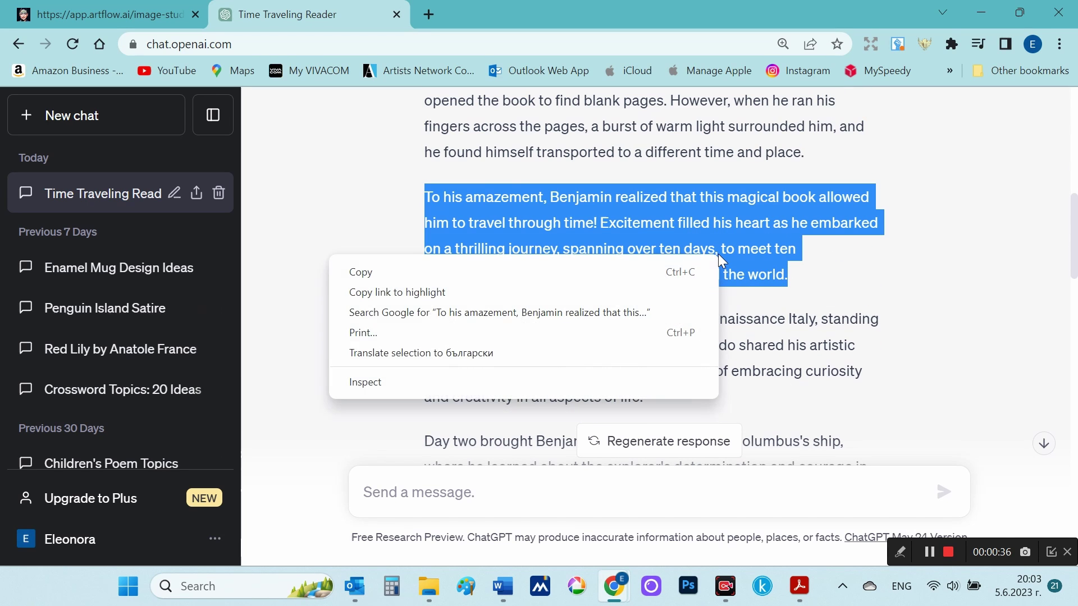
{"action": "left_click", "coordinate": [584, 265]}
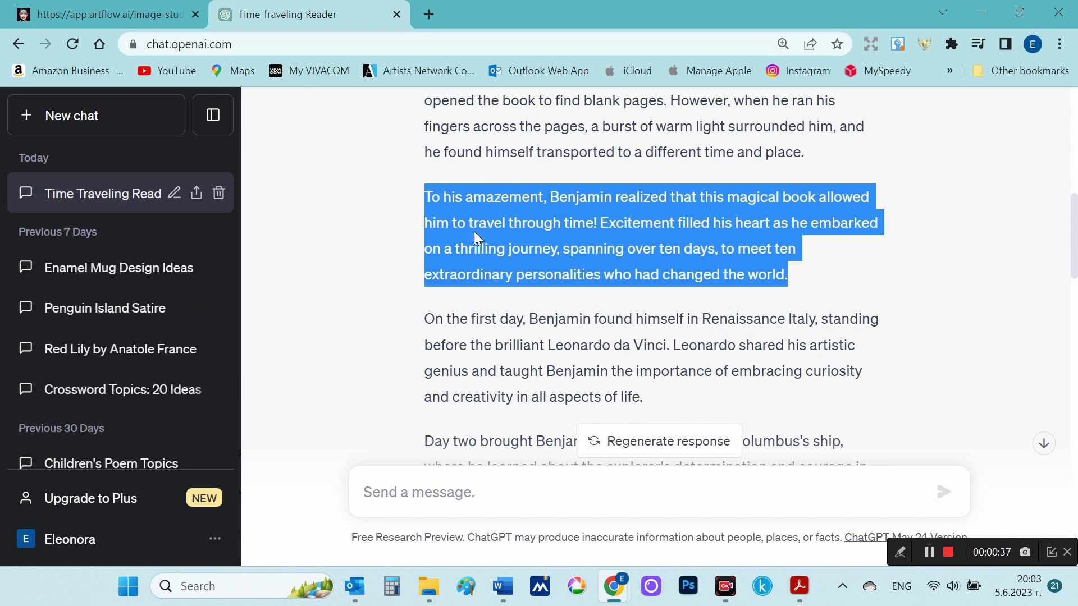
Step: Replace the Artflow prompt with the 'To his amazement' paragraph and generate images
{"action": "left_click", "coordinate": [106, 8]}
{"action": "scroll", "coordinate": [931, 363], "scroll_direction": "down", "scroll_amount": 1}
{"action": "scroll", "coordinate": [823, 351], "scroll_direction": "up", "scroll_amount": 1}
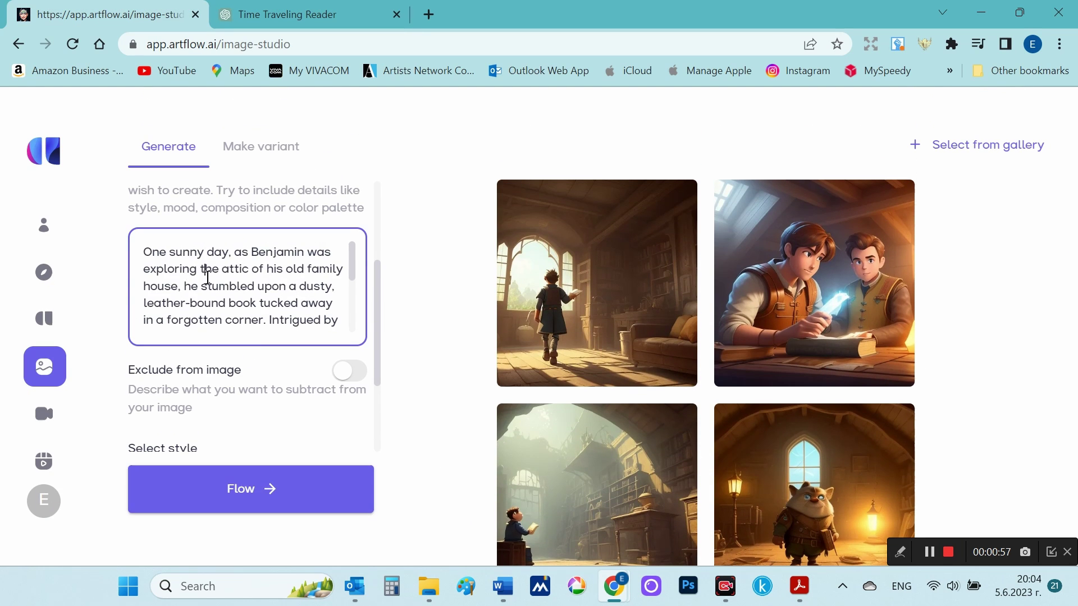
{"action": "left_click", "coordinate": [209, 272]}
{"action": "key", "text": "ctrl+a"}
{"action": "key", "text": "ctrl+v"}
{"action": "scroll", "coordinate": [227, 290], "scroll_direction": "up", "scroll_amount": 3}
{"action": "scroll", "coordinate": [227, 291], "scroll_direction": "down", "scroll_amount": 3}
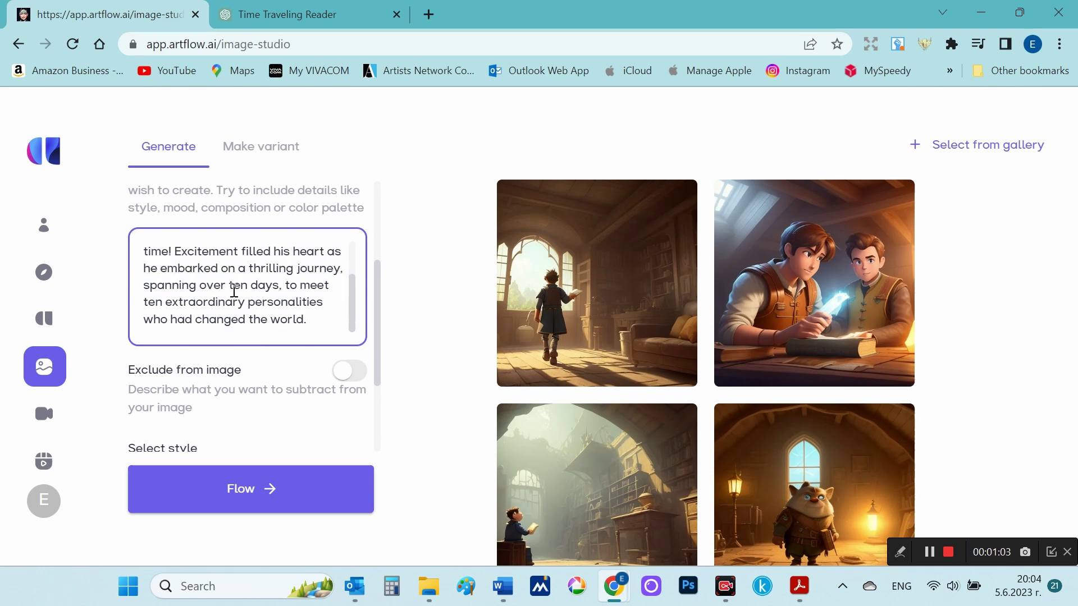
{"action": "scroll", "coordinate": [280, 449], "scroll_direction": "down", "scroll_amount": 2}
{"action": "left_click", "coordinate": [296, 503]}
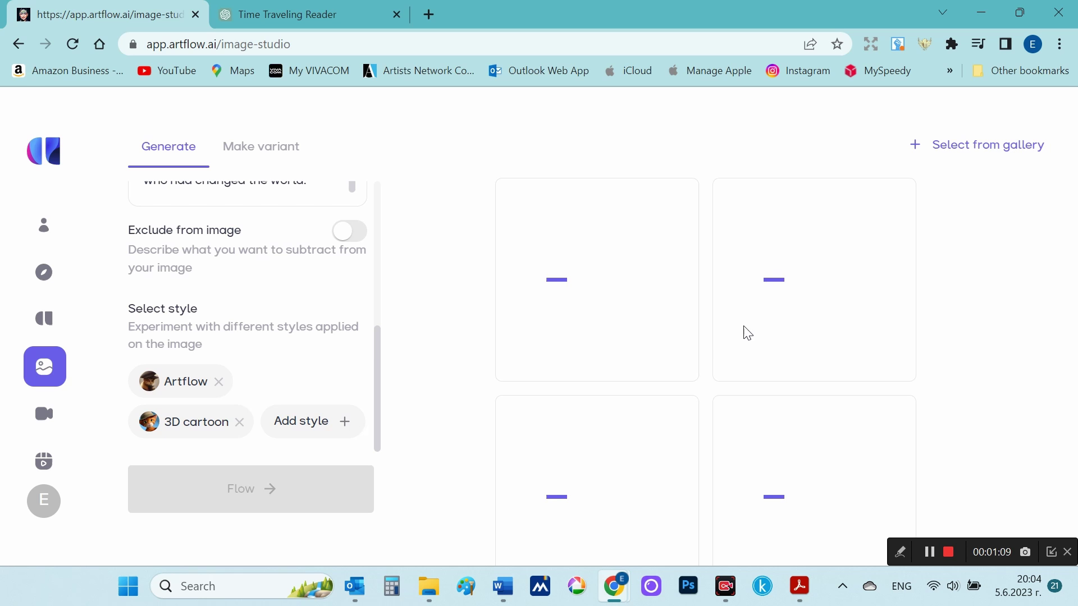
Step: Copy the 'On the first day' Leonardo da Vinci paragraph
{"action": "key", "text": "ctrl+Tab"}
{"action": "left_click_drag", "start_coordinate": [423, 233], "coordinate": [570, 312]}
{"action": "right_click", "coordinate": [567, 295]}
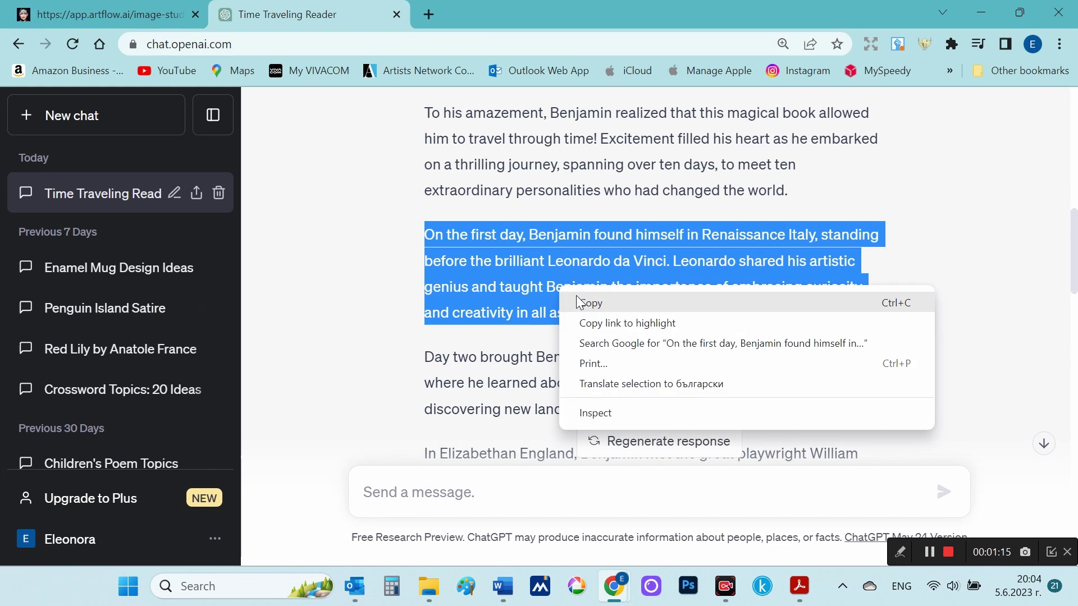
{"action": "left_click", "coordinate": [587, 301]}
Step: Replace the prompt with the Renaissance Italy paragraph and generate images
{"action": "left_click", "coordinate": [136, 15]}
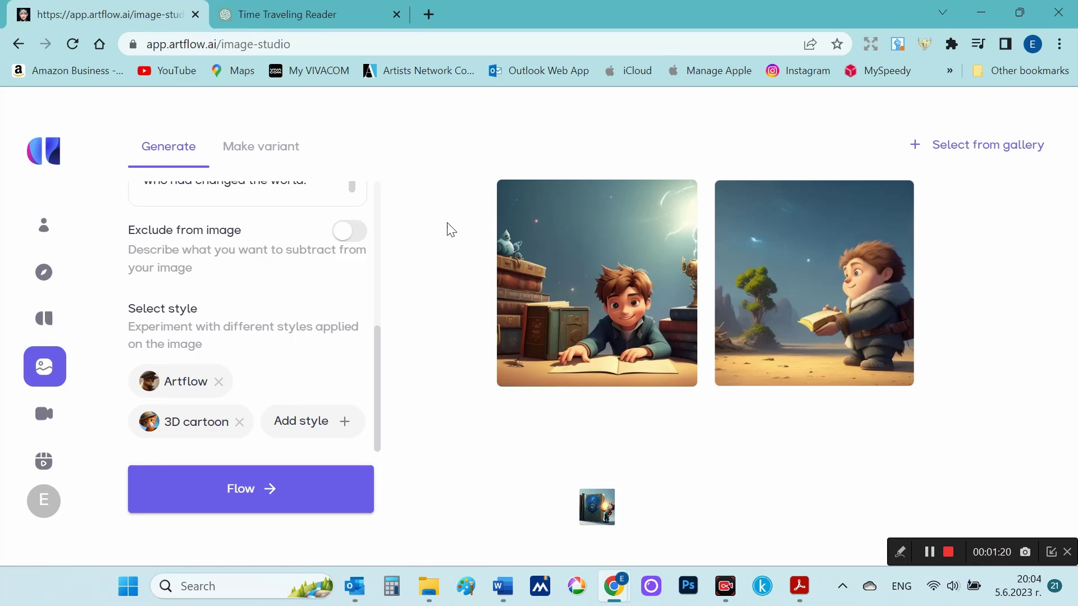
{"action": "scroll", "coordinate": [449, 229], "scroll_direction": "down", "scroll_amount": 1}
{"action": "scroll", "coordinate": [224, 294], "scroll_direction": "up", "scroll_amount": 3}
{"action": "left_click", "coordinate": [226, 268]}
{"action": "key", "text": "ctrl+a"}
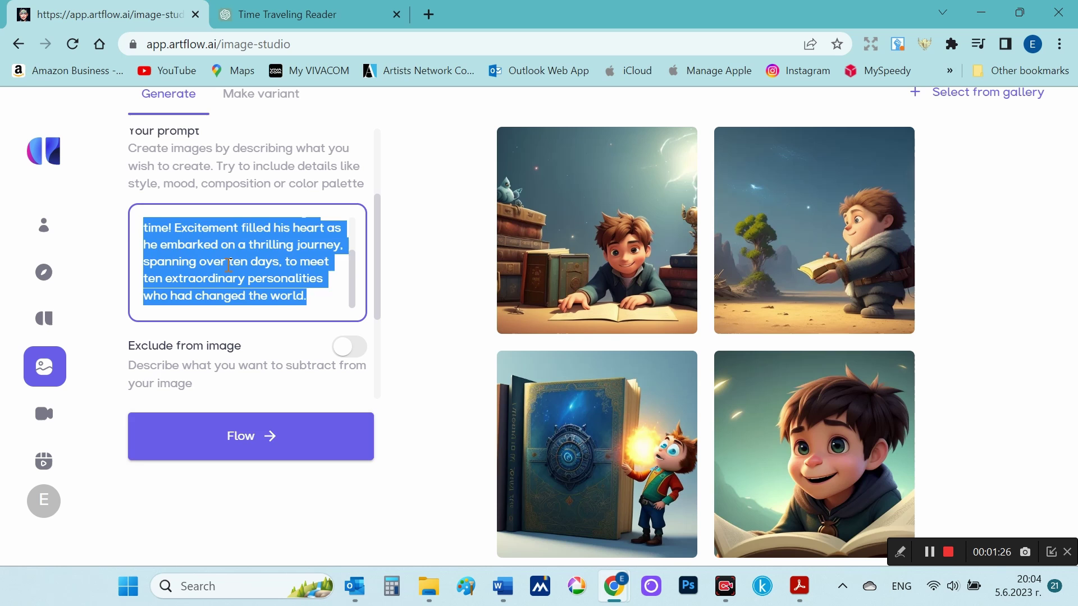
{"action": "key", "text": "BackSpace"}
{"action": "key", "text": "ctrl+v"}
{"action": "left_click", "coordinate": [245, 443]}
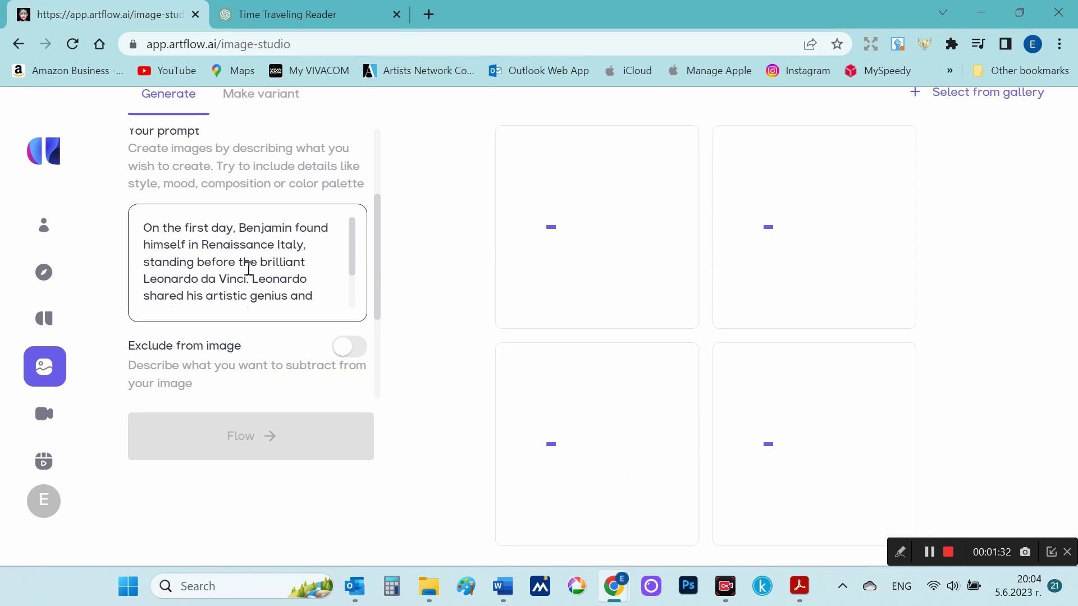
Step: Copy the 'Day two' paragraph about Columbus's ship and return to Artflow
{"action": "key", "text": "ctrl+Tab"}
{"action": "scroll", "coordinate": [597, 356], "scroll_direction": "down", "scroll_amount": 3}
{"action": "left_click_drag", "start_coordinate": [423, 188], "coordinate": [826, 247]}
{"action": "right_click", "coordinate": [657, 213]}
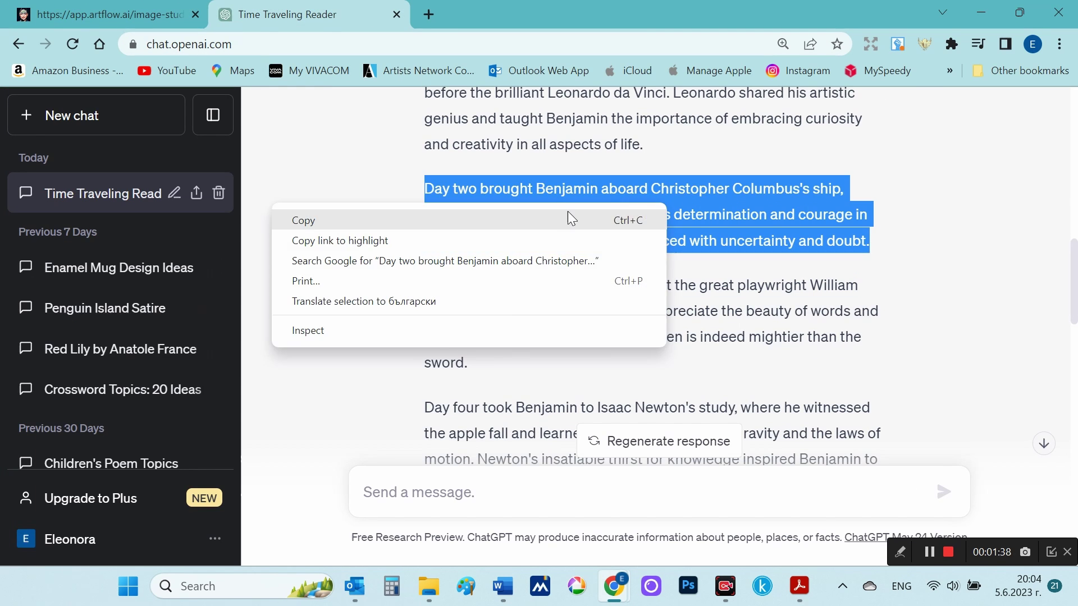
{"action": "left_click", "coordinate": [567, 217]}
{"action": "left_click", "coordinate": [107, 14]}
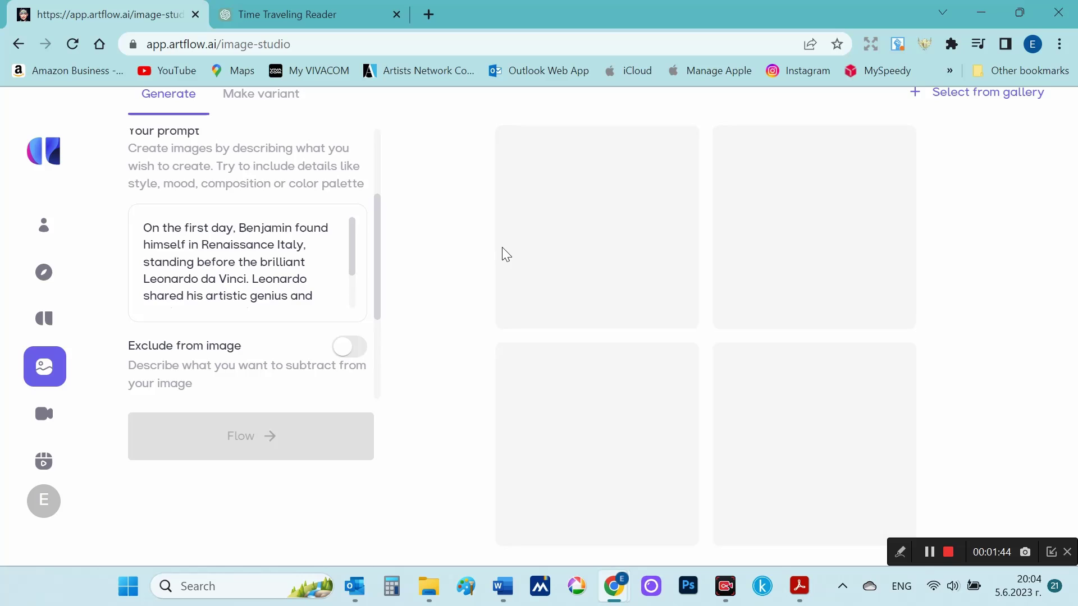
Step: Generate a fresh set of Renaissance Italy images
{"action": "scroll", "coordinate": [502, 247], "scroll_direction": "up", "scroll_amount": 1}
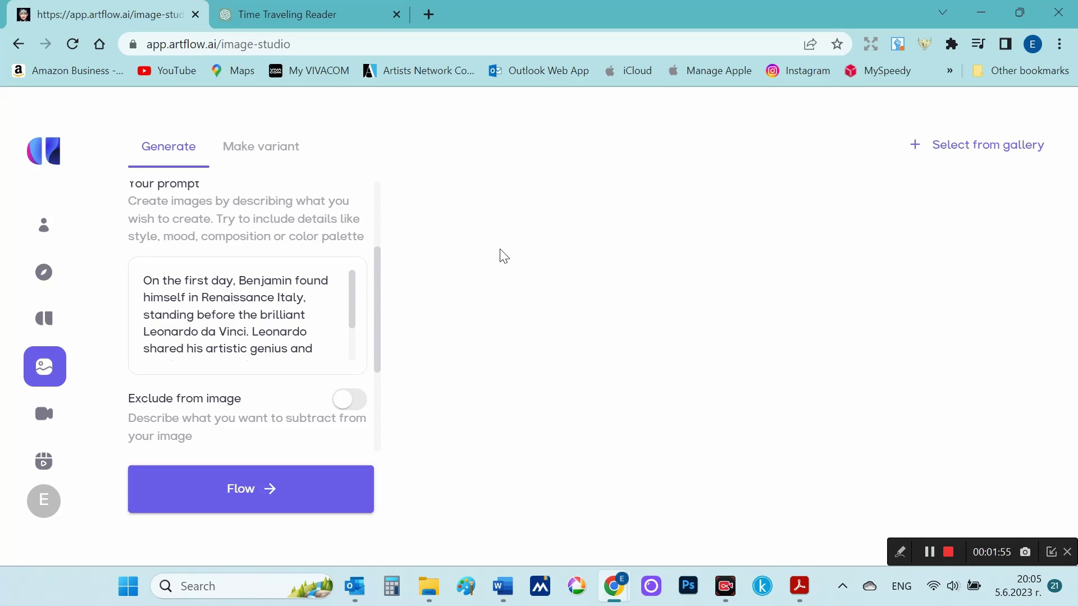
{"action": "scroll", "coordinate": [499, 250], "scroll_direction": "down", "scroll_amount": 1}
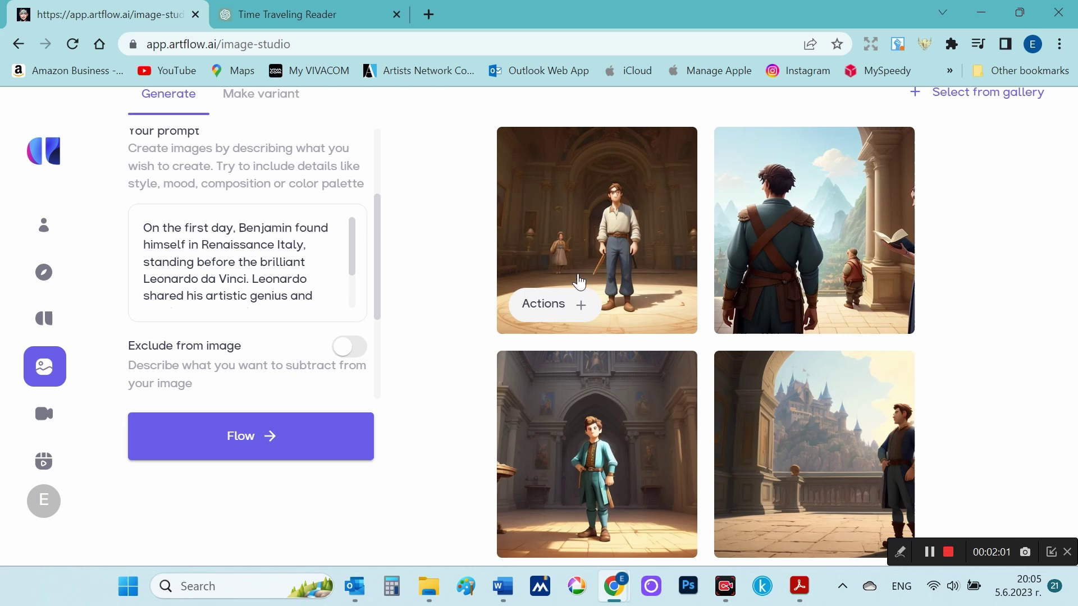
{"action": "mouse_move", "coordinate": [655, 286]}
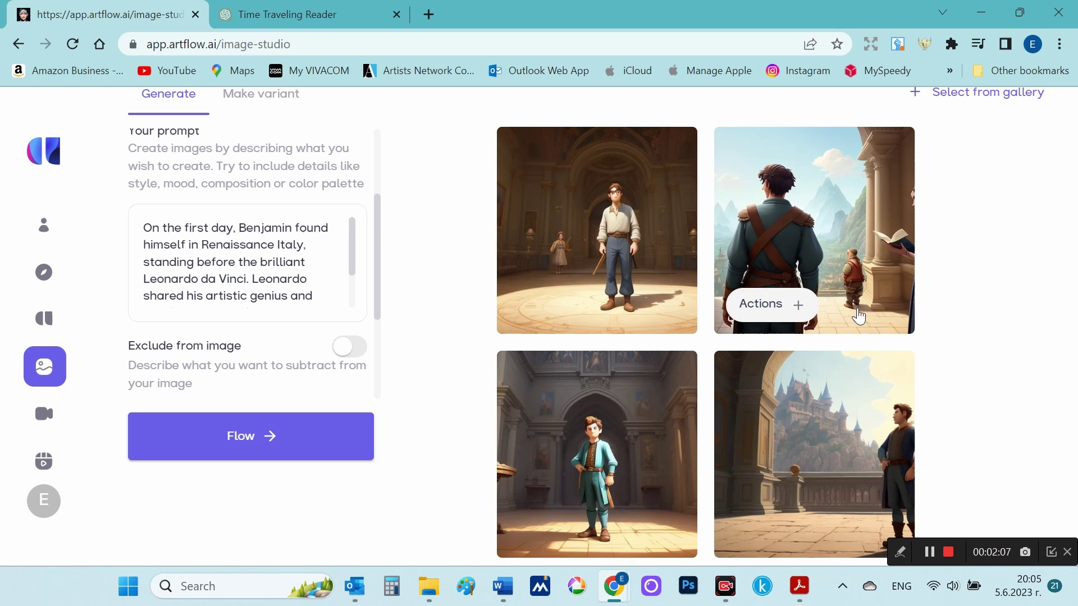
{"action": "scroll", "coordinate": [929, 312], "scroll_direction": "up", "scroll_amount": 1}
{"action": "scroll", "coordinate": [929, 313], "scroll_direction": "down", "scroll_amount": 1}
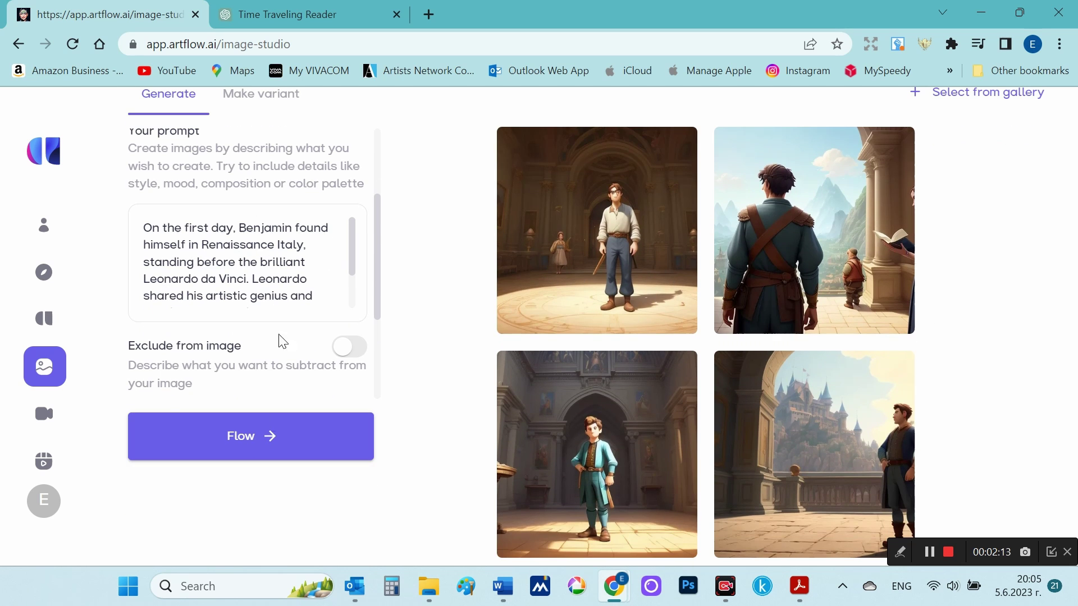
{"action": "left_click", "coordinate": [270, 436]}
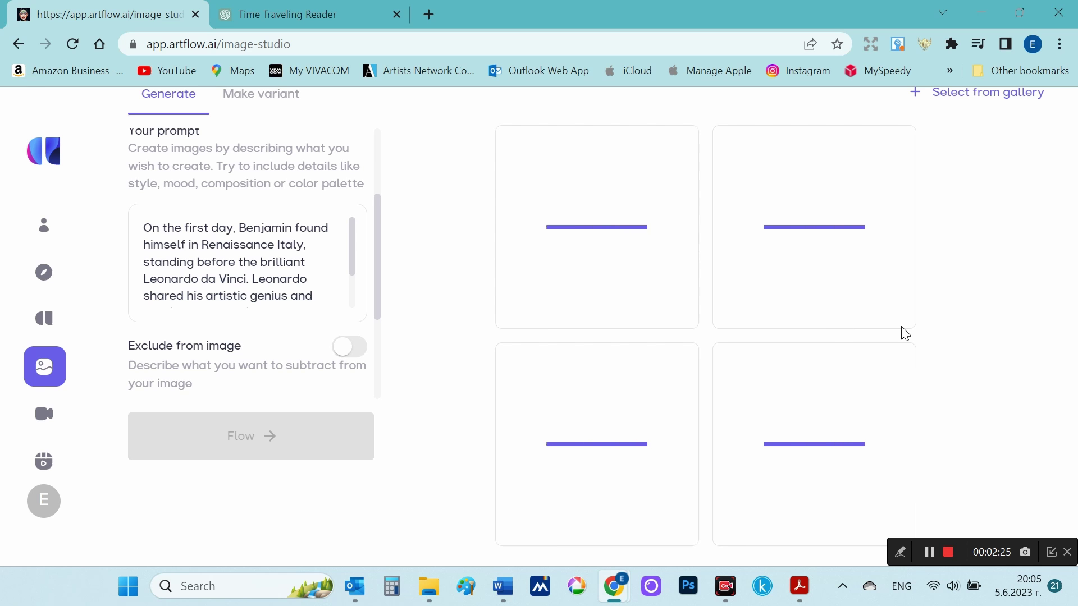
Step: Replace the prompt with the Day two paragraph and generate its images
{"action": "scroll", "coordinate": [902, 332], "scroll_direction": "up", "scroll_amount": 1}
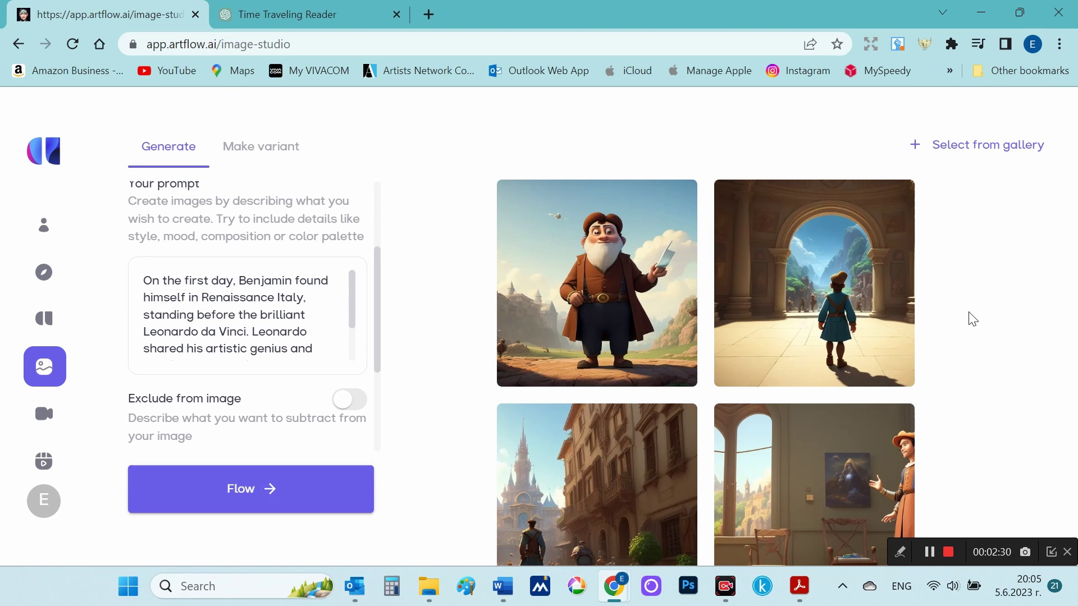
{"action": "scroll", "coordinate": [972, 319], "scroll_direction": "down", "scroll_amount": 1}
{"action": "left_click", "coordinate": [228, 264]}
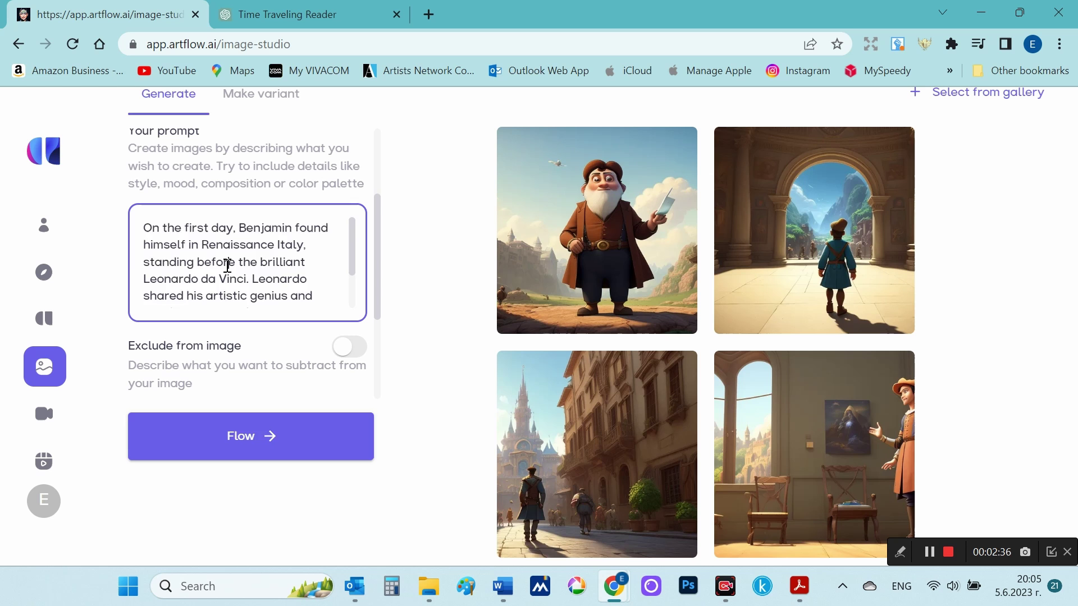
{"action": "key", "text": "ctrl+a"}
{"action": "key", "text": "BackSpace"}
{"action": "key", "text": "ctrl+v"}
{"action": "left_click", "coordinate": [246, 436]}
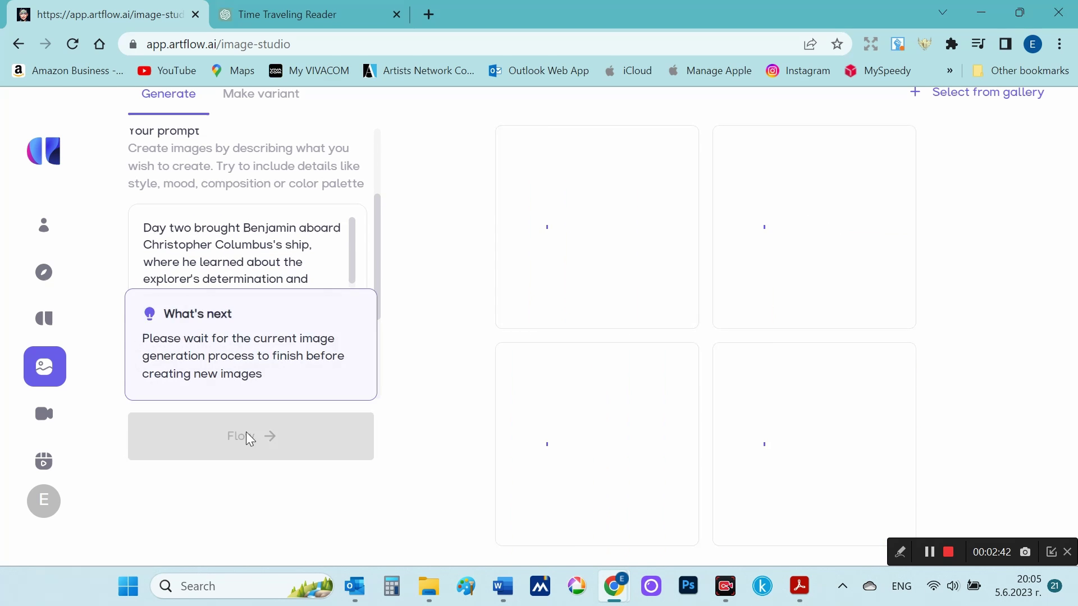
Step: Copy the Elizabethan England paragraph from the ChatGPT story
{"action": "left_click", "coordinate": [306, 14]}
{"action": "scroll", "coordinate": [445, 293], "scroll_direction": "down", "scroll_amount": 1}
{"action": "scroll", "coordinate": [446, 293], "scroll_direction": "down", "scroll_amount": 1}
{"action": "left_click_drag", "start_coordinate": [425, 202], "coordinate": [467, 279]}
{"action": "right_click", "coordinate": [481, 229]}
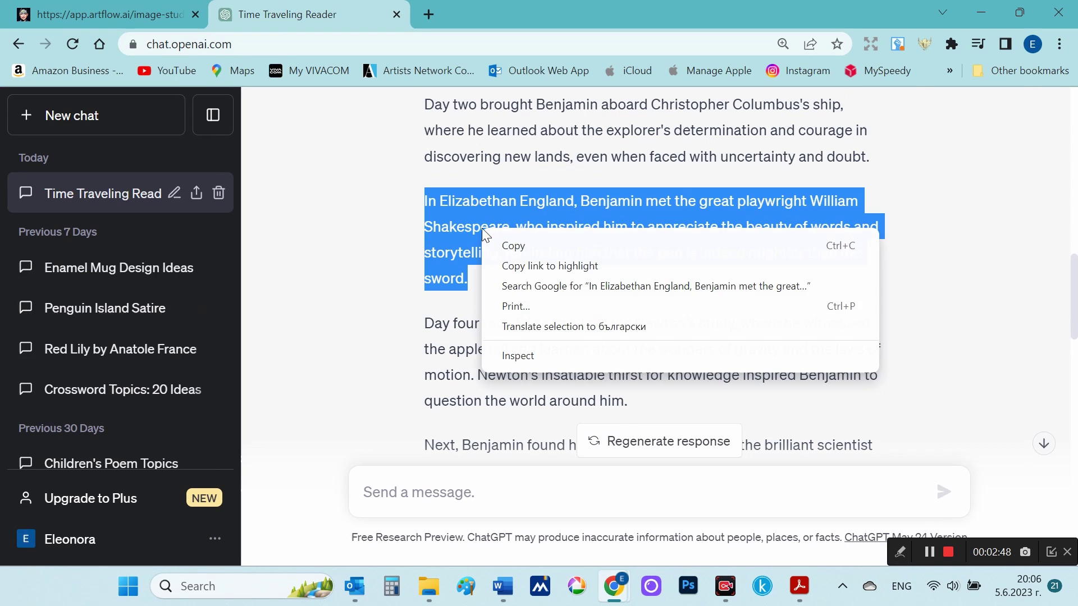
{"action": "left_click", "coordinate": [508, 244]}
Step: Use the Elizabethan England paragraph as the prompt and generate images
{"action": "left_click", "coordinate": [101, 14]}
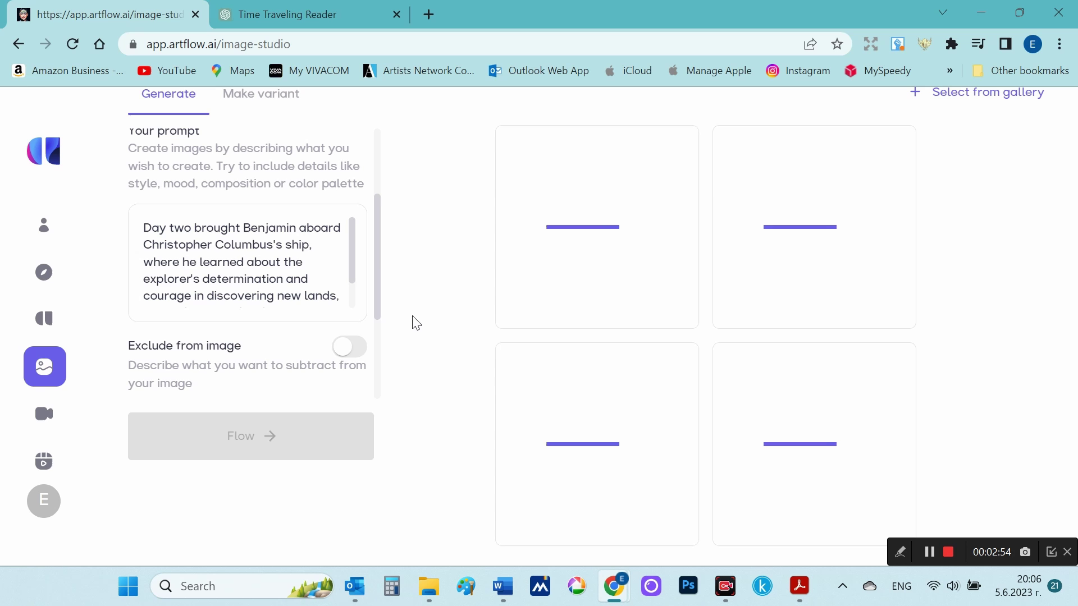
{"action": "scroll", "coordinate": [415, 323], "scroll_direction": "up", "scroll_amount": 1}
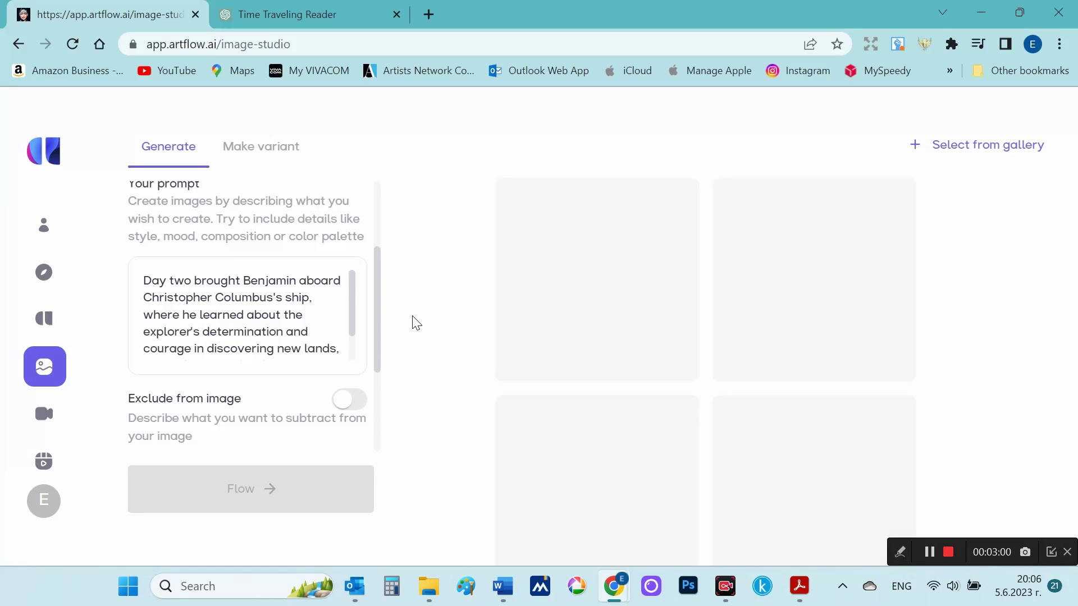
{"action": "scroll", "coordinate": [415, 323], "scroll_direction": "down", "scroll_amount": 1}
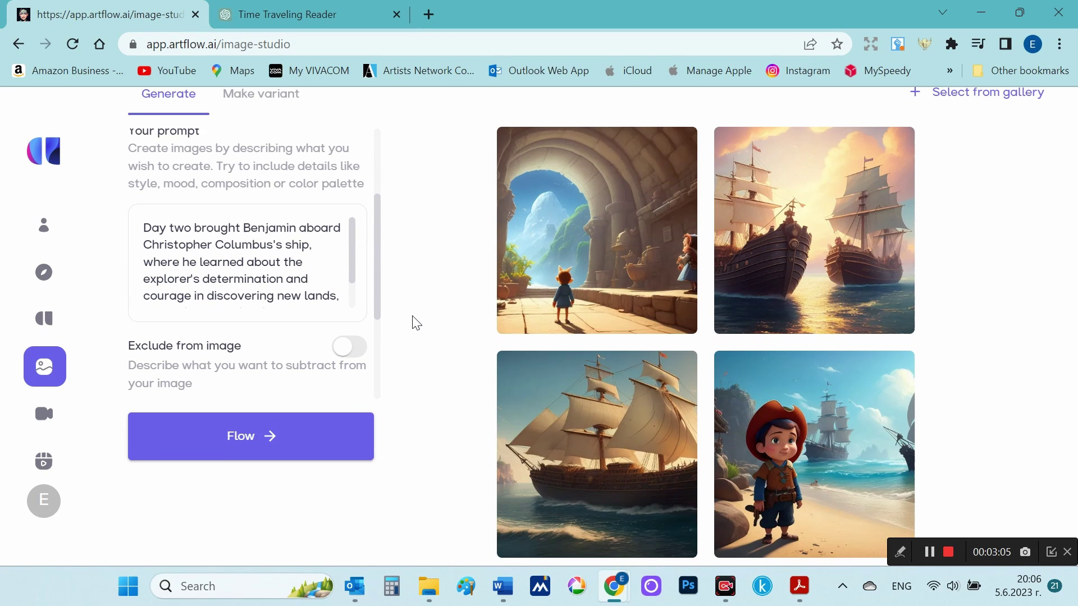
{"action": "left_click", "coordinate": [212, 277]}
{"action": "key", "text": "ctrl+a"}
{"action": "key", "text": "BackSpace"}
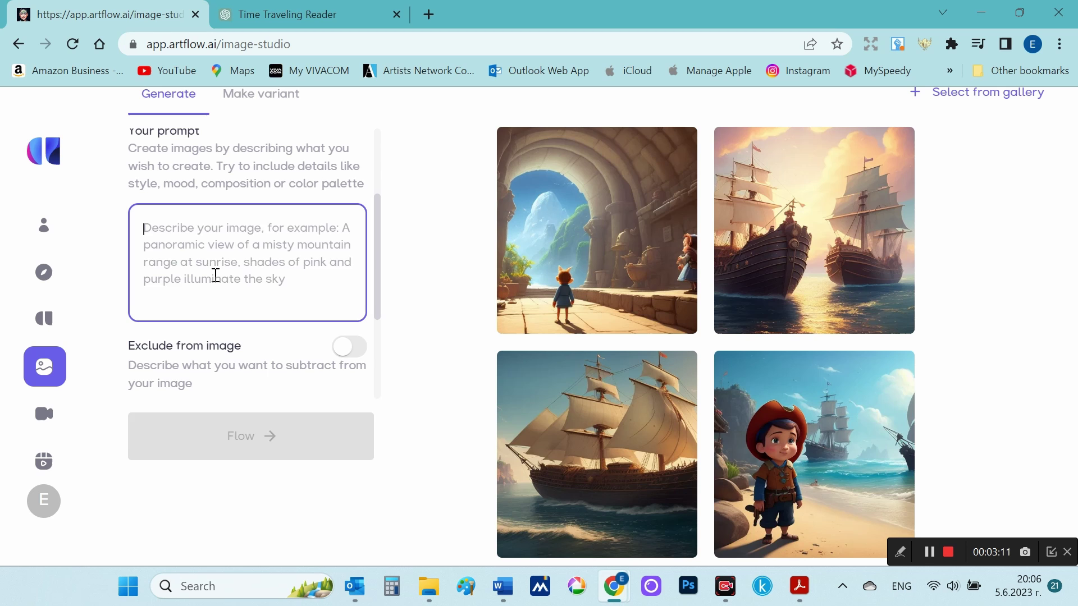
{"action": "key", "text": "ctrl+v"}
{"action": "left_click", "coordinate": [267, 441]}
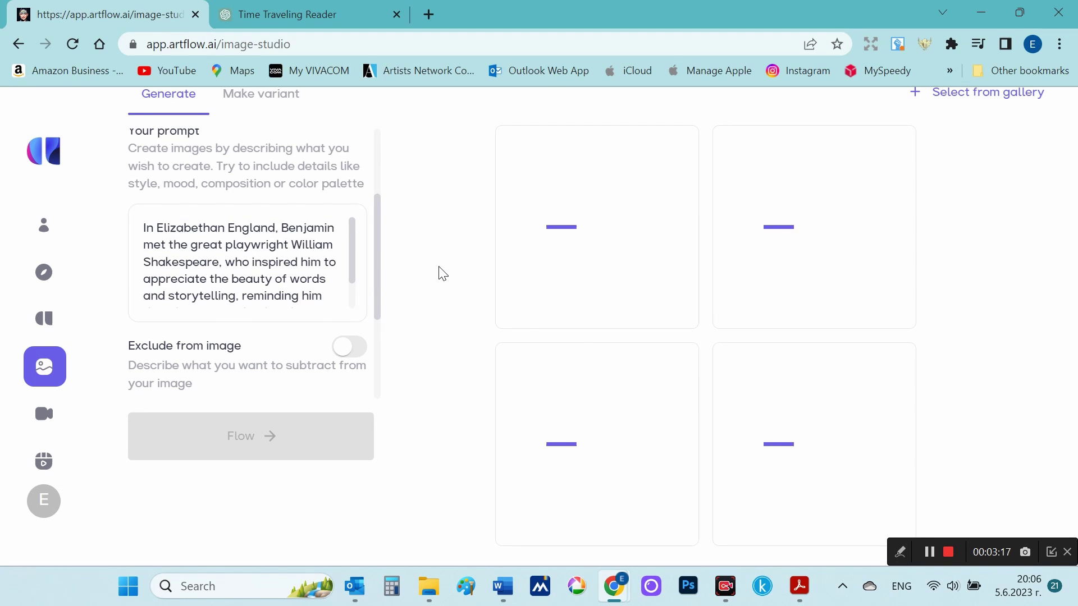
Step: Take the Day four Newton paragraph from ChatGPT and paste it over the old prompt
{"action": "left_click", "coordinate": [335, 8]}
{"action": "scroll", "coordinate": [427, 242], "scroll_direction": "down", "scroll_amount": 1}
{"action": "left_click_drag", "start_coordinate": [424, 239], "coordinate": [648, 323]}
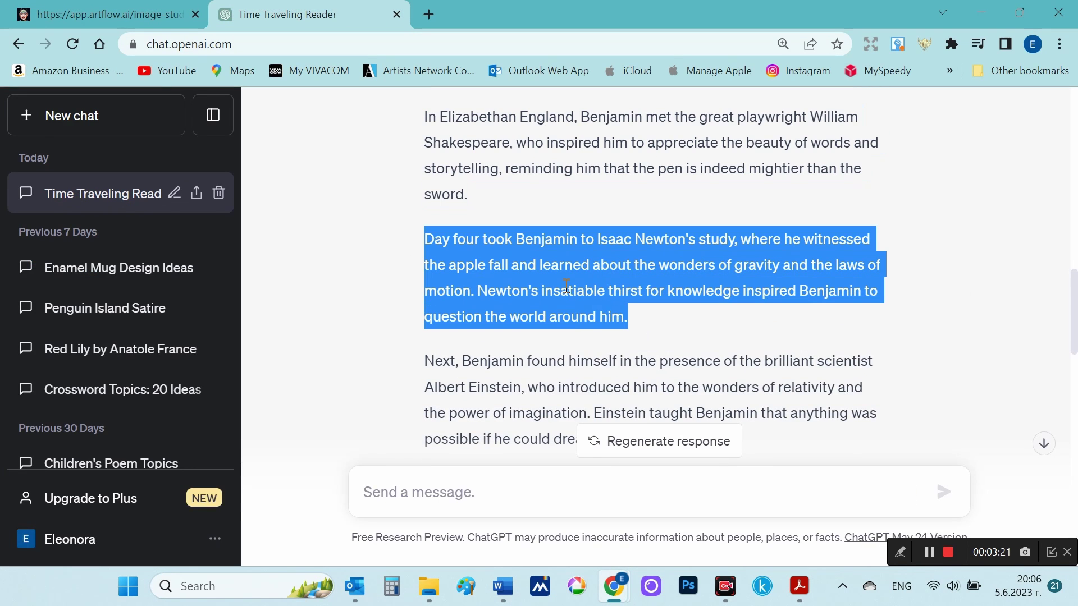
{"action": "left_click", "coordinate": [115, 12]}
{"action": "scroll", "coordinate": [474, 314], "scroll_direction": "down", "scroll_amount": 1}
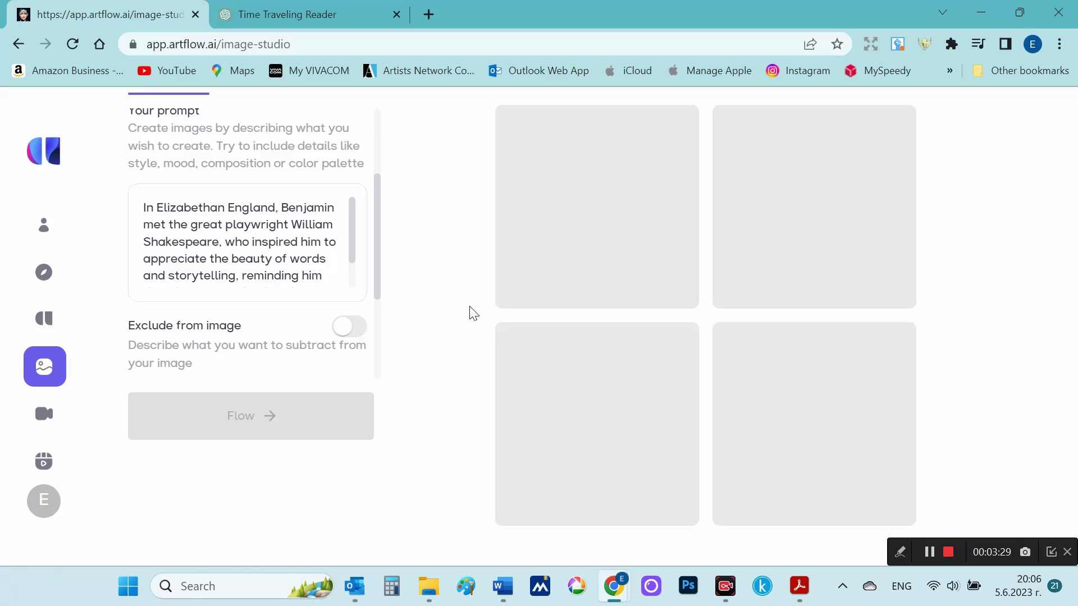
{"action": "scroll", "coordinate": [473, 313], "scroll_direction": "up", "scroll_amount": 1}
{"action": "left_click", "coordinate": [284, 313]}
{"action": "key", "text": "ctrl+a"}
{"action": "key", "text": "BackSpace"}
{"action": "key", "text": "ctrl+v"}
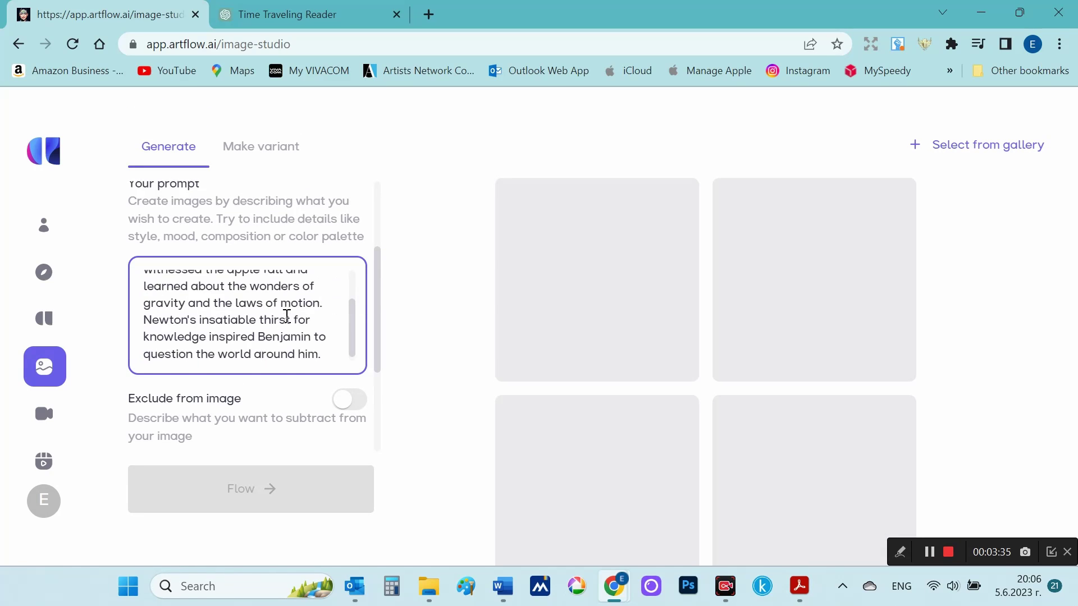
Step: Re-paste the Newton paragraph cleanly and generate its four images
{"action": "scroll", "coordinate": [323, 319], "scroll_direction": "up", "scroll_amount": 2}
{"action": "key", "text": "ctrl+a"}
{"action": "key", "text": "ctrl+c"}
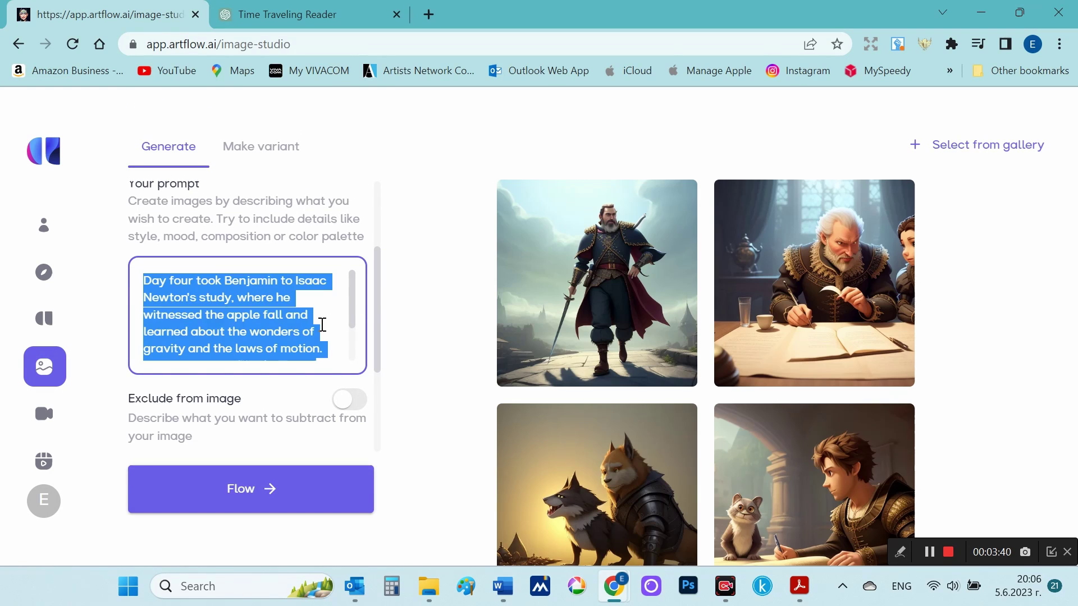
{"action": "key", "text": "BackSpace"}
{"action": "scroll", "coordinate": [685, 348], "scroll_direction": "down", "scroll_amount": 1}
{"action": "scroll", "coordinate": [684, 348], "scroll_direction": "up", "scroll_amount": 1}
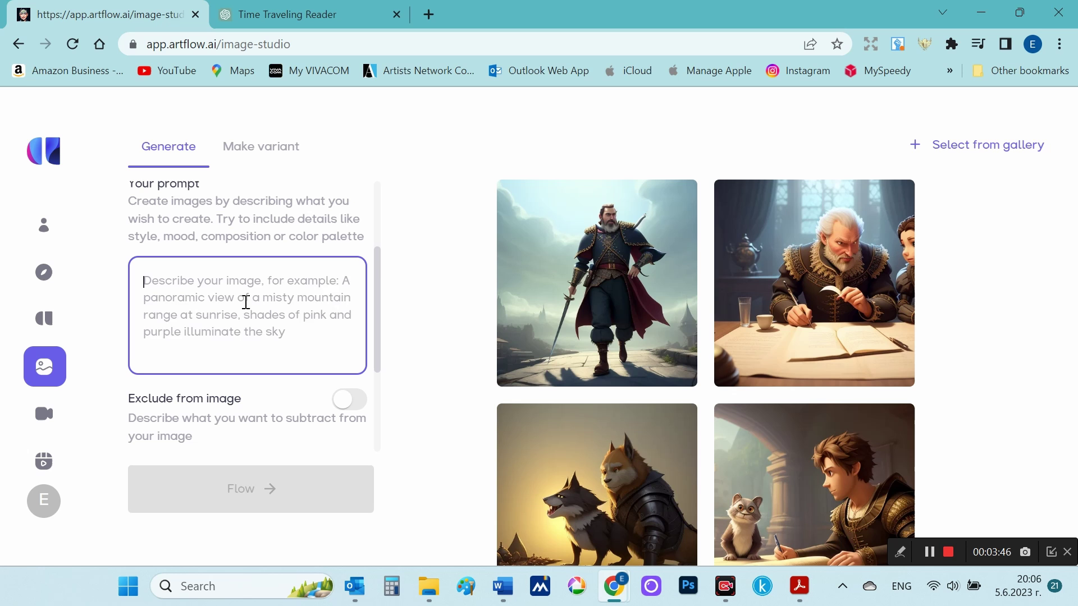
{"action": "key", "text": "ctrl+v"}
{"action": "scroll", "coordinate": [263, 339], "scroll_direction": "down", "scroll_amount": 2}
{"action": "left_click", "coordinate": [299, 485]}
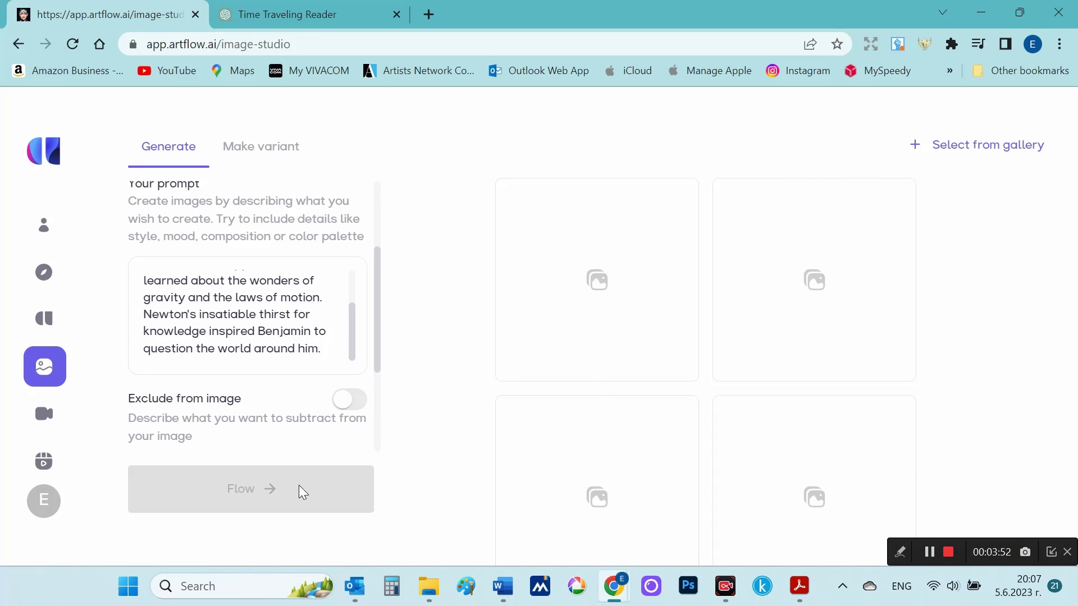
Step: Select the Albert Einstein paragraph in ChatGPT and clear Artflow's prompt box
{"action": "left_click", "coordinate": [303, 15]}
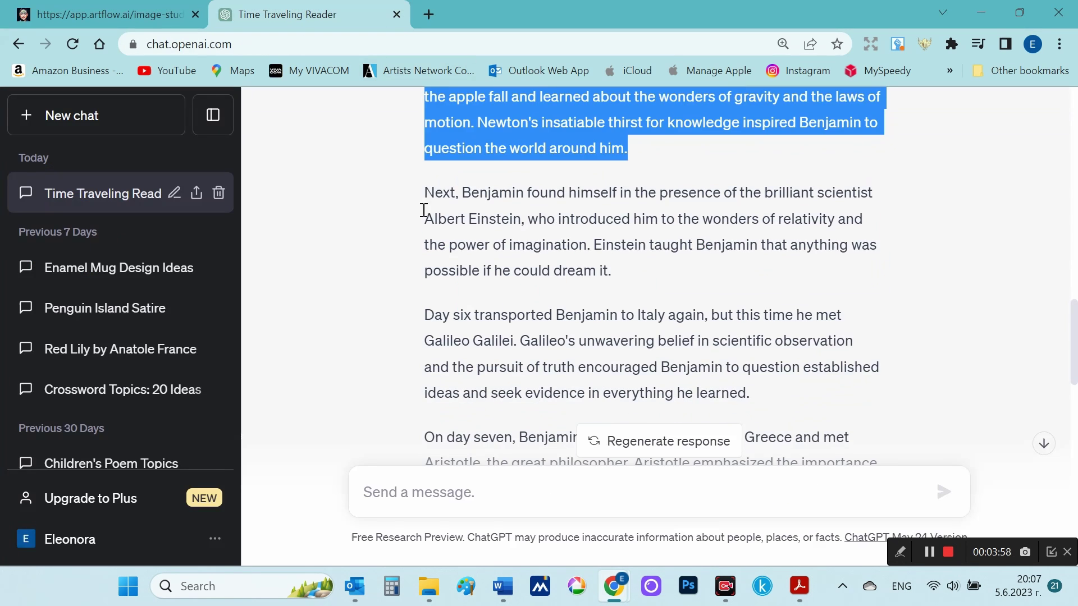
{"action": "left_click_drag", "start_coordinate": [425, 194], "coordinate": [639, 274]}
{"action": "left_click", "coordinate": [129, 14]}
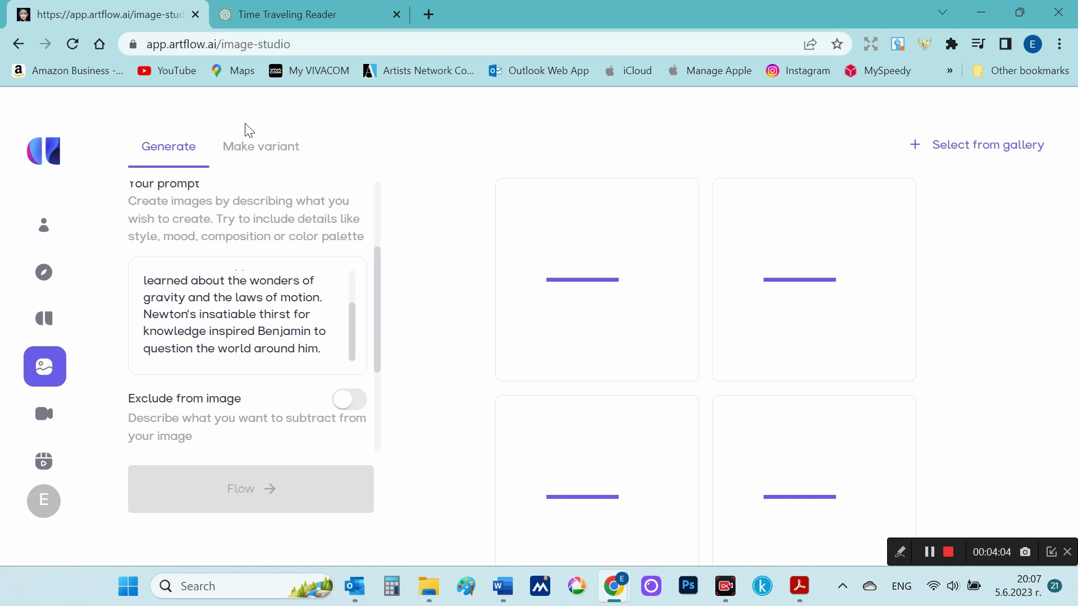
{"action": "scroll", "coordinate": [296, 315], "scroll_direction": "up", "scroll_amount": 2}
{"action": "scroll", "coordinate": [313, 373], "scroll_direction": "down", "scroll_amount": 3}
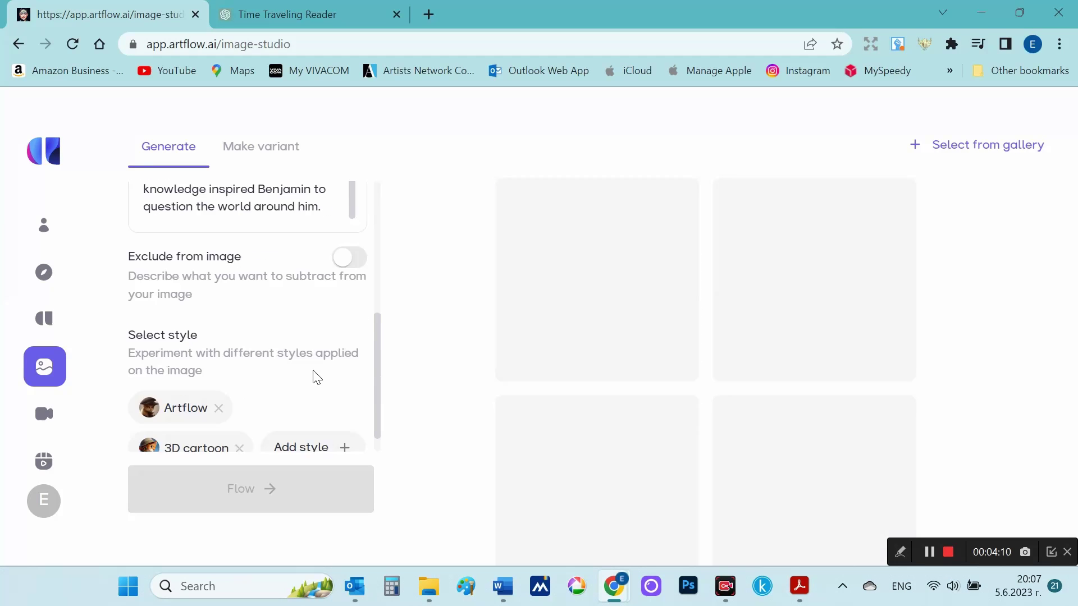
{"action": "scroll", "coordinate": [313, 368], "scroll_direction": "up", "scroll_amount": 4}
{"action": "scroll", "coordinate": [315, 372], "scroll_direction": "down", "scroll_amount": 3}
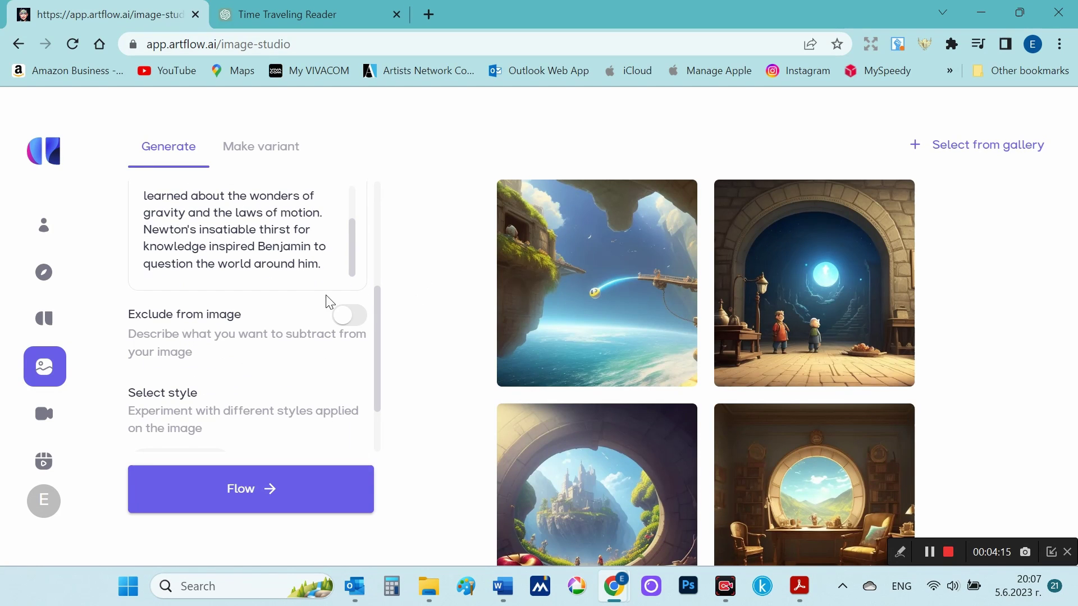
{"action": "scroll", "coordinate": [327, 298], "scroll_direction": "up", "scroll_amount": 1}
{"action": "left_click", "coordinate": [243, 231]}
{"action": "key", "text": "ctrl+a"}
{"action": "key", "text": "Delete"}
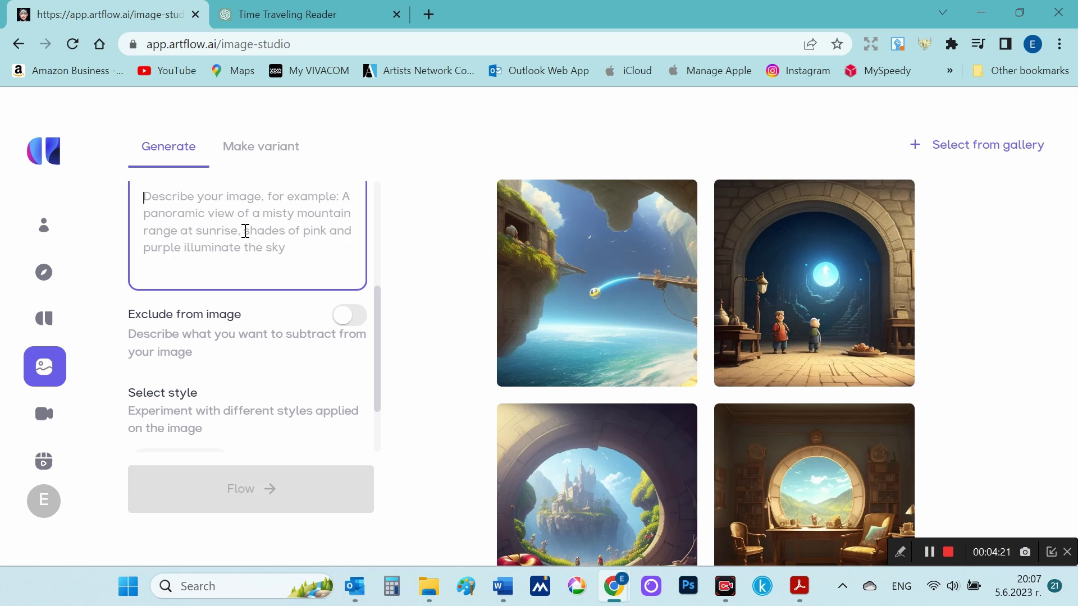
Step: Generate images from the Einstein paragraph, then copy the Day six Galileo paragraph
{"action": "key", "text": "ctrl+v"}
{"action": "left_click", "coordinate": [258, 506]}
{"action": "left_click", "coordinate": [303, 14]}
{"action": "left_click_drag", "start_coordinate": [424, 231], "coordinate": [749, 308]}
{"action": "right_click", "coordinate": [690, 290]}
{"action": "left_click", "coordinate": [643, 299]}
Step: Use the Day six paragraph as the prompt and generate its images
{"action": "scroll", "coordinate": [561, 275], "scroll_direction": "down", "scroll_amount": 4}
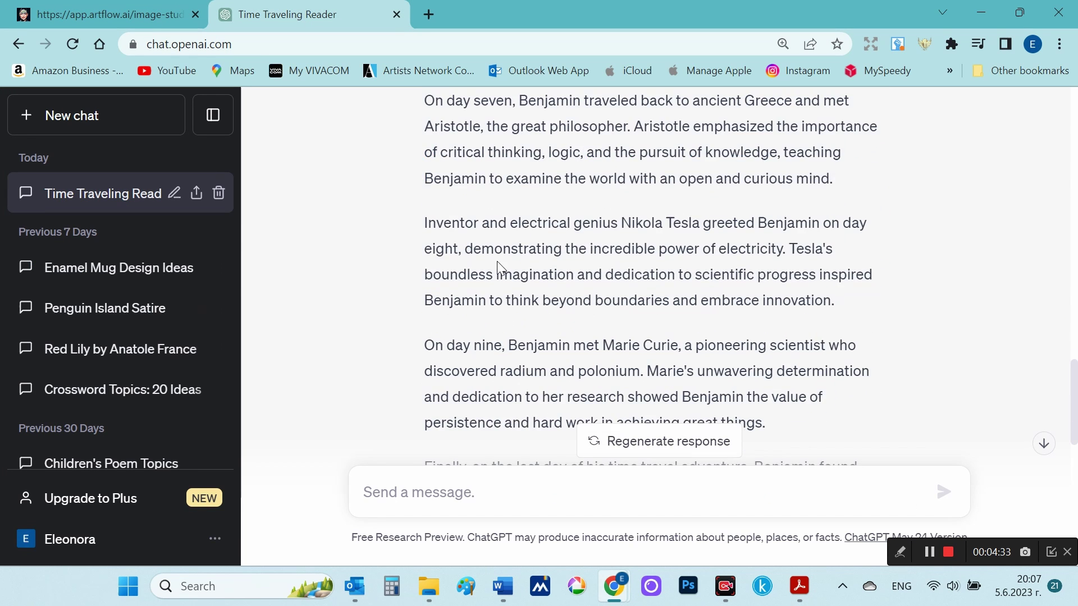
{"action": "scroll", "coordinate": [497, 261], "scroll_direction": "up", "scroll_amount": 4}
{"action": "left_click", "coordinate": [101, 14]}
{"action": "left_click", "coordinate": [269, 247]}
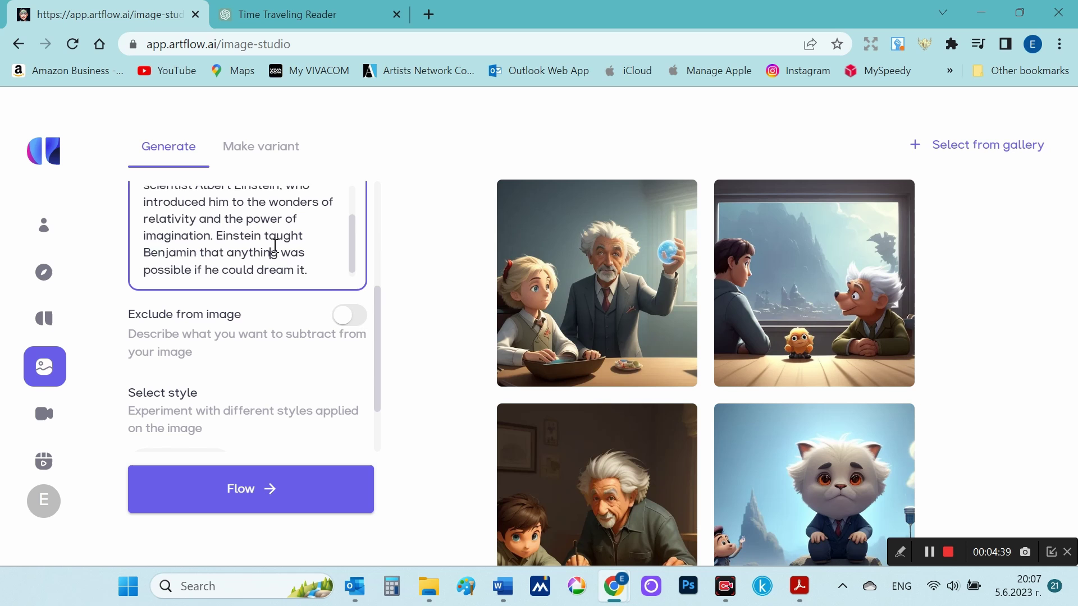
{"action": "scroll", "coordinate": [320, 272], "scroll_direction": "up", "scroll_amount": 2}
{"action": "key", "text": "ctrl+a"}
{"action": "key", "text": "ctrl+v"}
{"action": "left_click", "coordinate": [258, 489]}
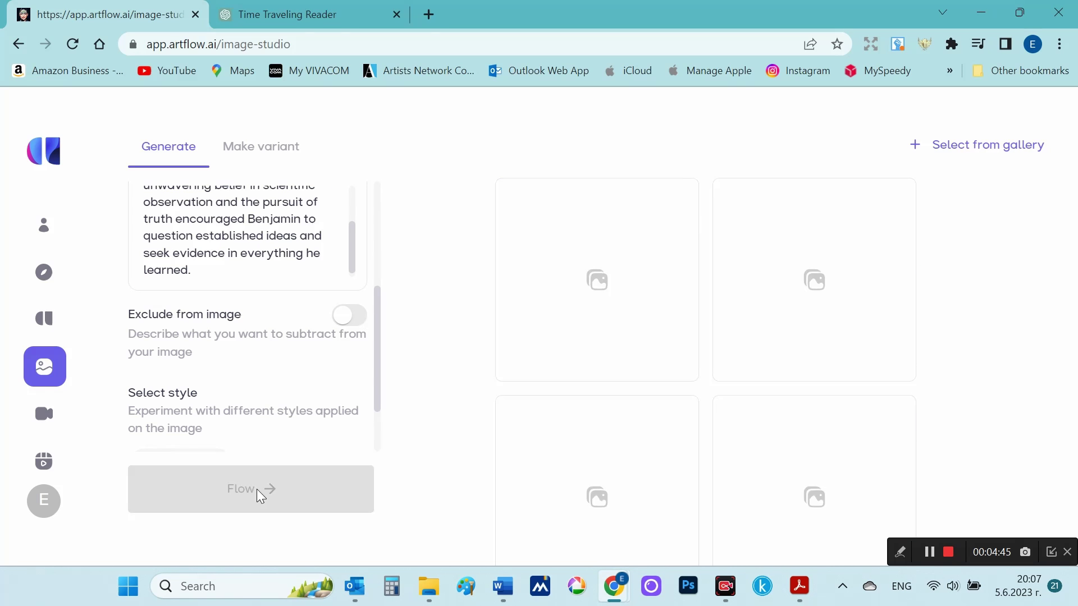
Step: Copy the day seven paragraph from the ChatGPT story
{"action": "left_click", "coordinate": [303, 14]}
{"action": "scroll", "coordinate": [498, 277], "scroll_direction": "down", "scroll_amount": 1}
{"action": "left_click_drag", "start_coordinate": [425, 185], "coordinate": [856, 271]}
{"action": "right_click", "coordinate": [632, 227]}
{"action": "left_click", "coordinate": [632, 228]}
Step: Replace the prompt with the day seven Aristotle paragraph and generate images
{"action": "left_click", "coordinate": [106, 14]}
{"action": "scroll", "coordinate": [270, 333], "scroll_direction": "up", "scroll_amount": 2}
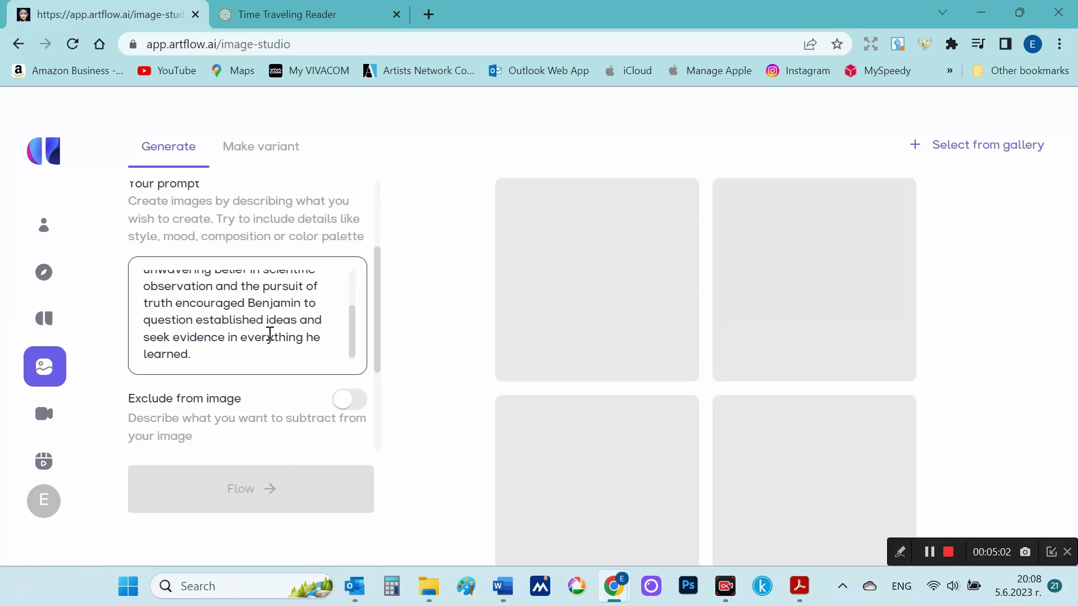
{"action": "left_click", "coordinate": [270, 334]}
{"action": "key", "text": "ctrl+a"}
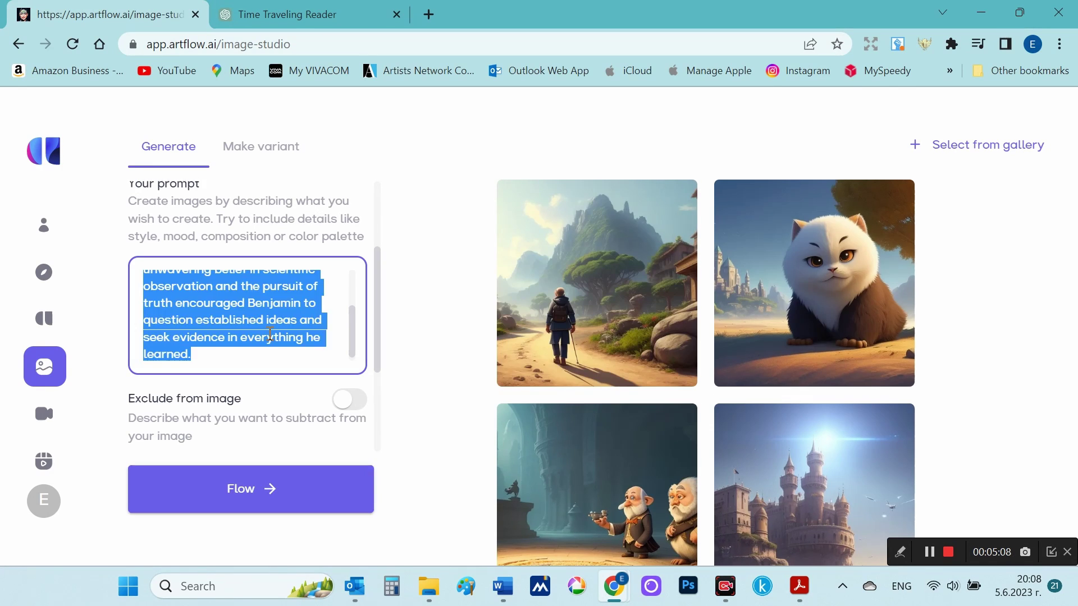
{"action": "key", "text": "ctrl+v"}
{"action": "left_click", "coordinate": [270, 487]}
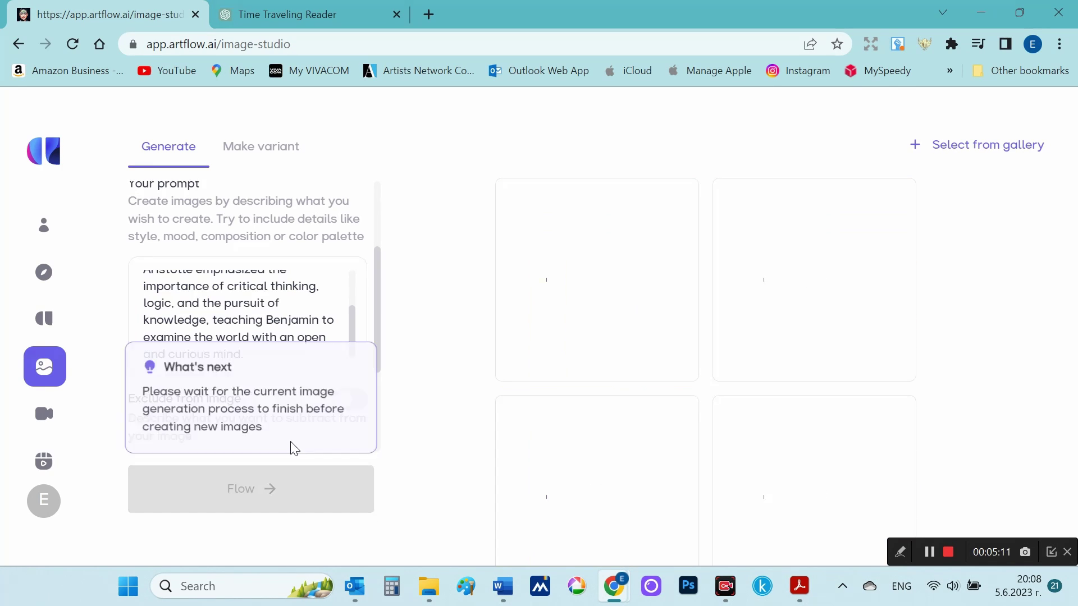
Step: Select the Tesla paragraph in the ChatGPT story
{"action": "left_click", "coordinate": [310, 13]}
{"action": "left_click_drag", "start_coordinate": [423, 306], "coordinate": [834, 386]}
{"action": "right_click", "coordinate": [747, 349]}
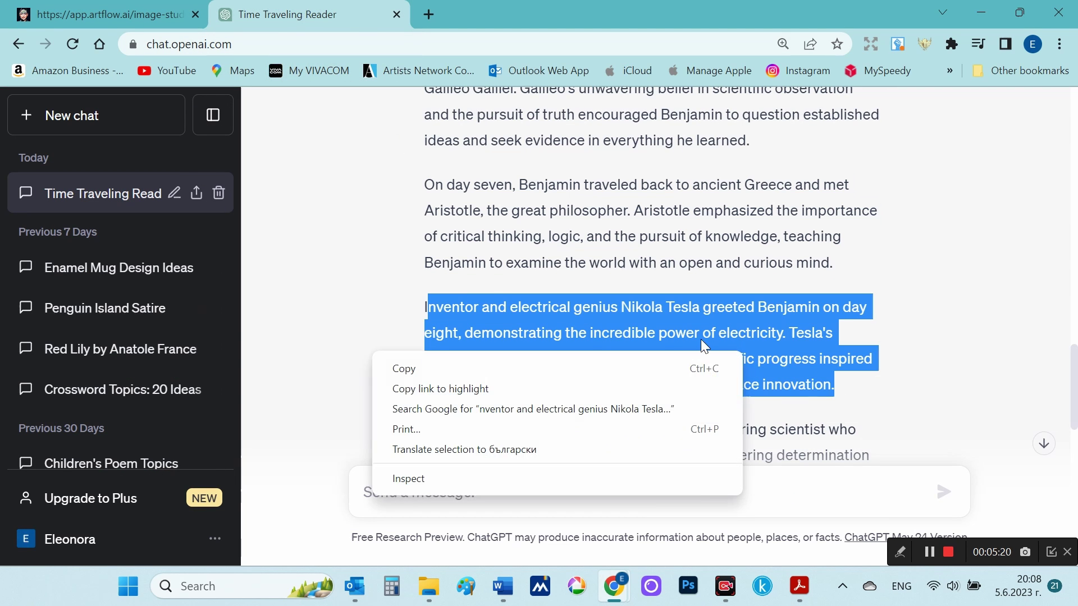
{"action": "left_click", "coordinate": [426, 305]}
{"action": "left_click_drag", "start_coordinate": [426, 306], "coordinate": [844, 393]}
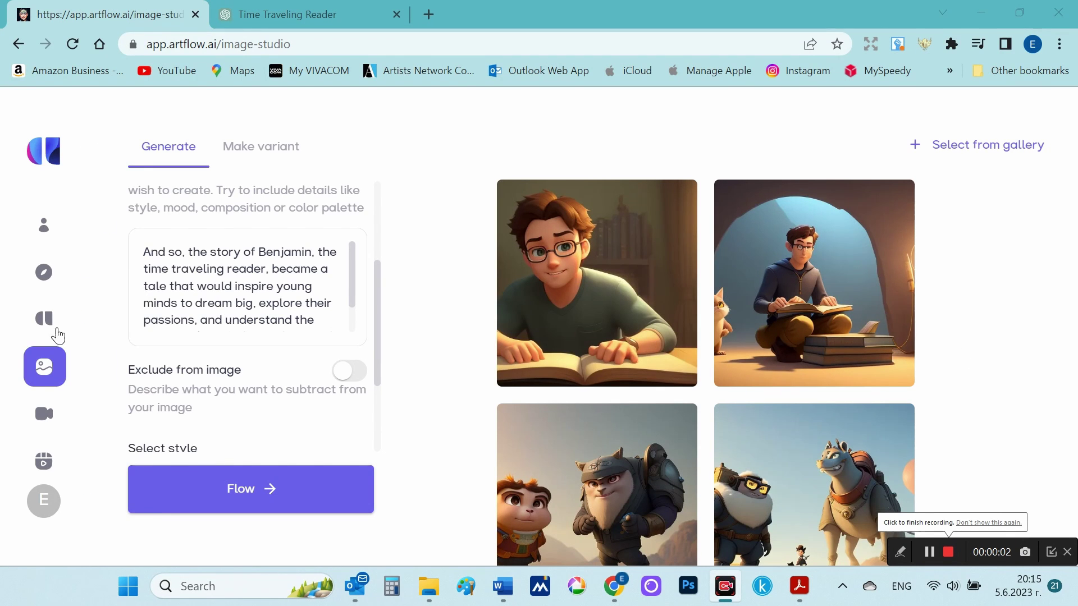
Step: Open Video Studio from the sidebar, creating an untitled story with an empty first shot
{"action": "mouse_move", "coordinate": [45, 401]}
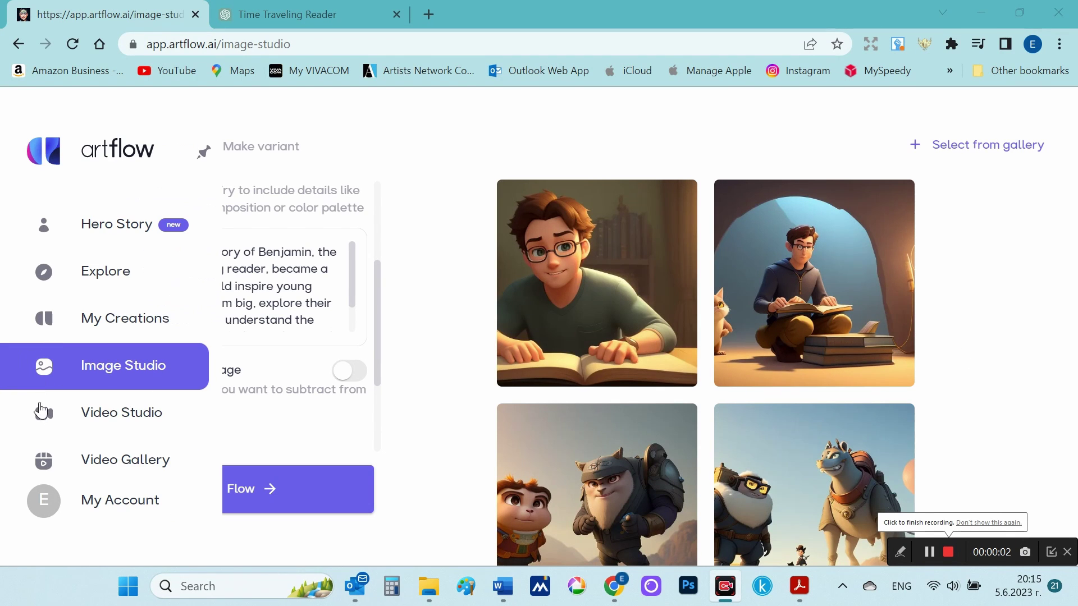
{"action": "left_click", "coordinate": [124, 415]}
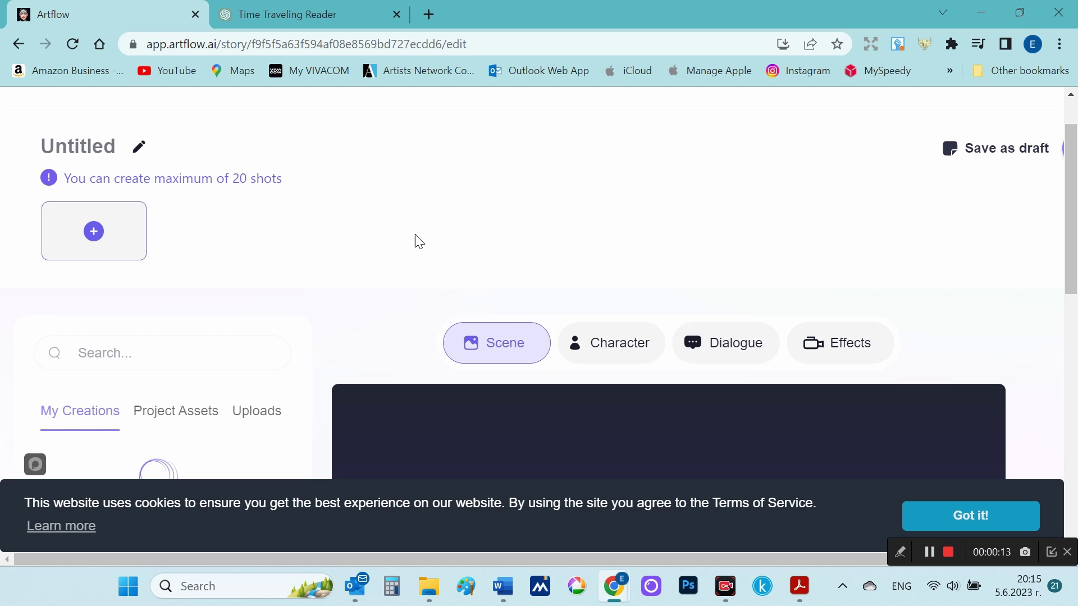
{"action": "scroll", "coordinate": [419, 241], "scroll_direction": "down", "scroll_amount": 3}
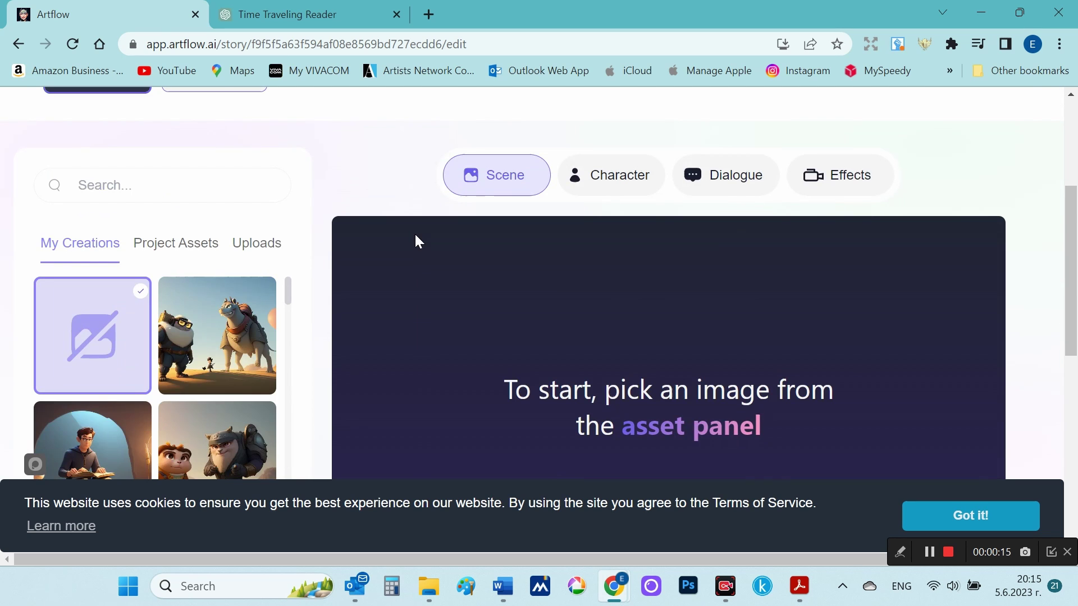
{"action": "scroll", "coordinate": [418, 241], "scroll_direction": "up", "scroll_amount": 3}
{"action": "mouse_move", "coordinate": [91, 228]}
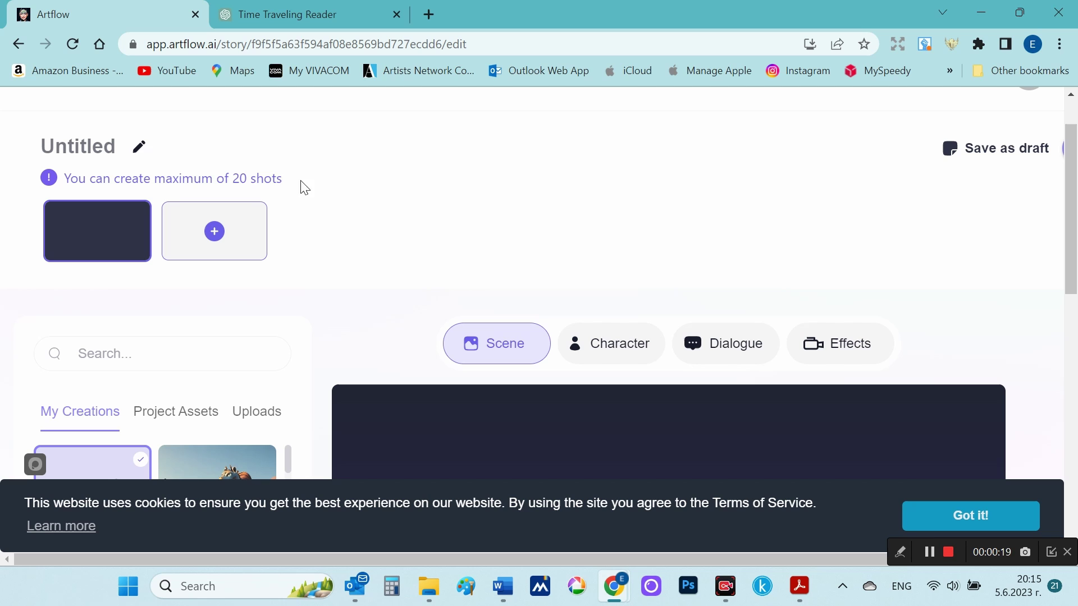
{"action": "left_click_drag", "start_coordinate": [287, 180], "coordinate": [250, 178]}
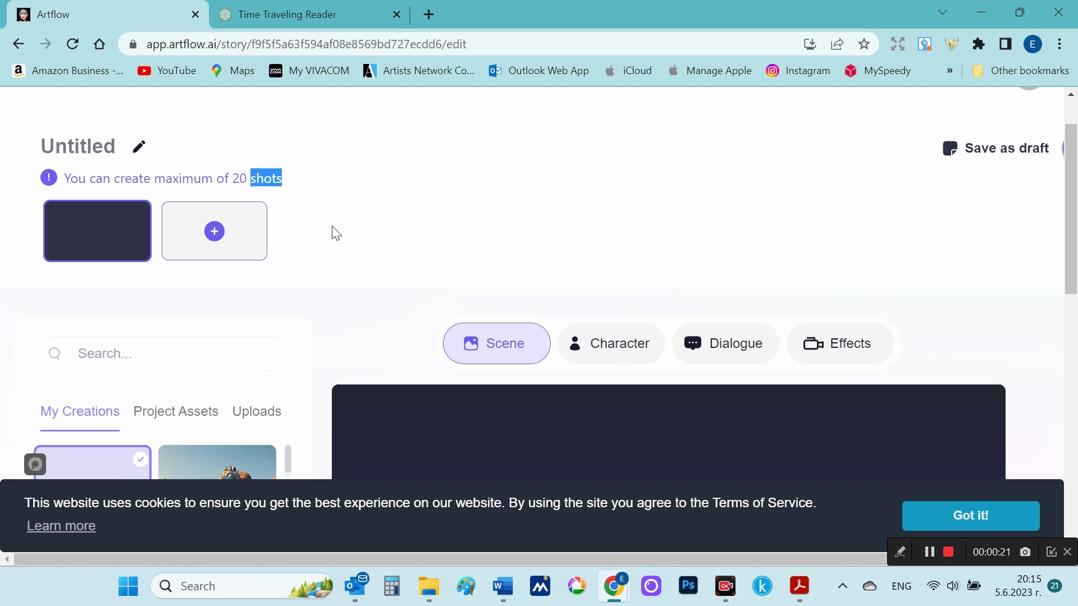
{"action": "scroll", "coordinate": [334, 234], "scroll_direction": "down", "scroll_amount": 3}
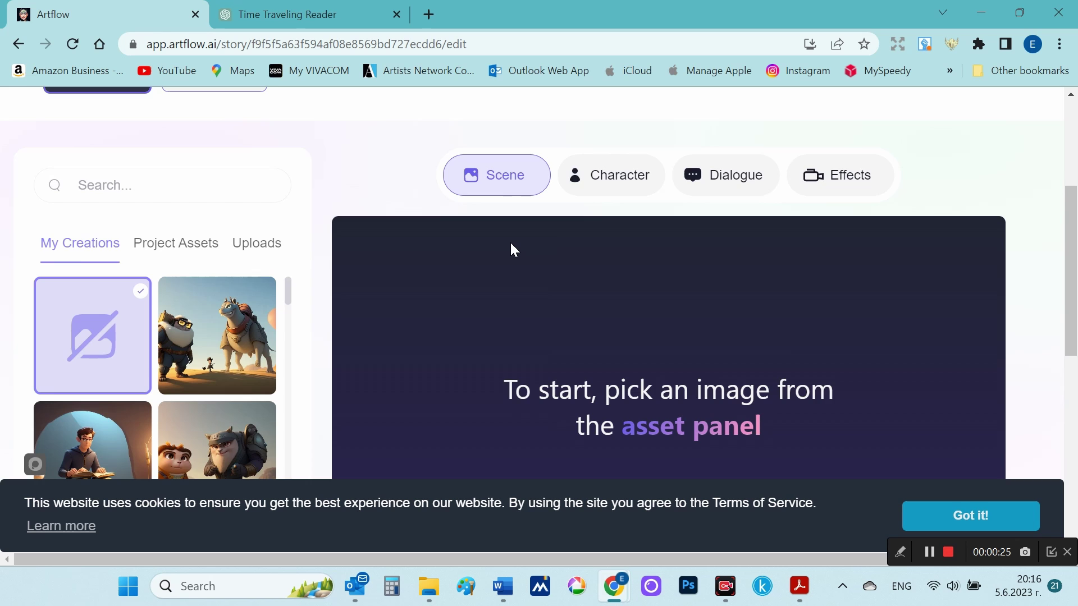
Step: Pick the boy-walking-into-library image from My Creations as shot 1's scene
{"action": "scroll", "coordinate": [512, 247], "scroll_direction": "down", "scroll_amount": 3}
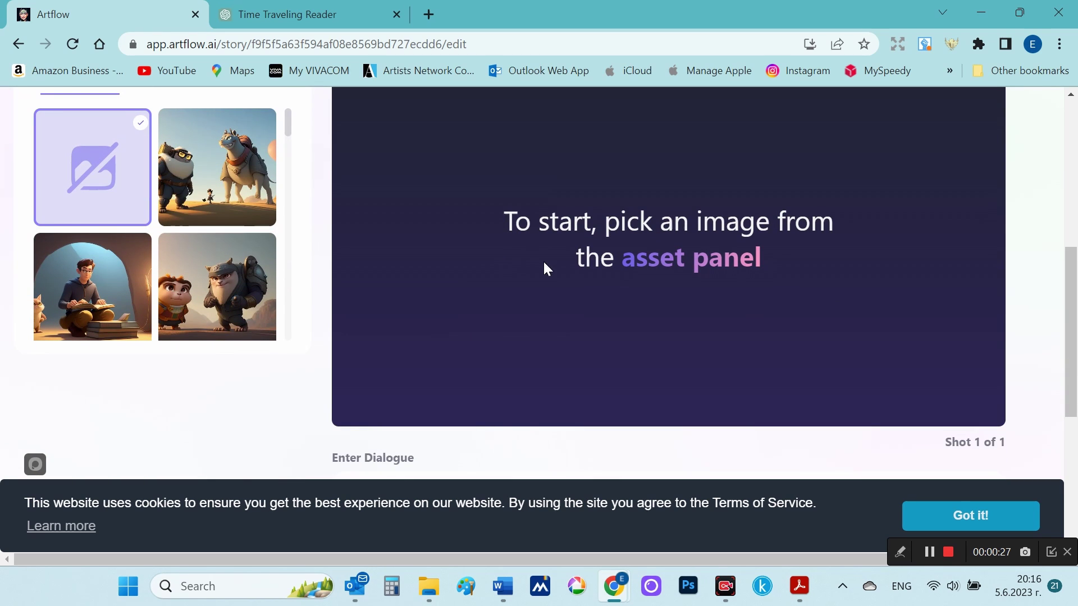
{"action": "scroll", "coordinate": [572, 276], "scroll_direction": "up", "scroll_amount": 2}
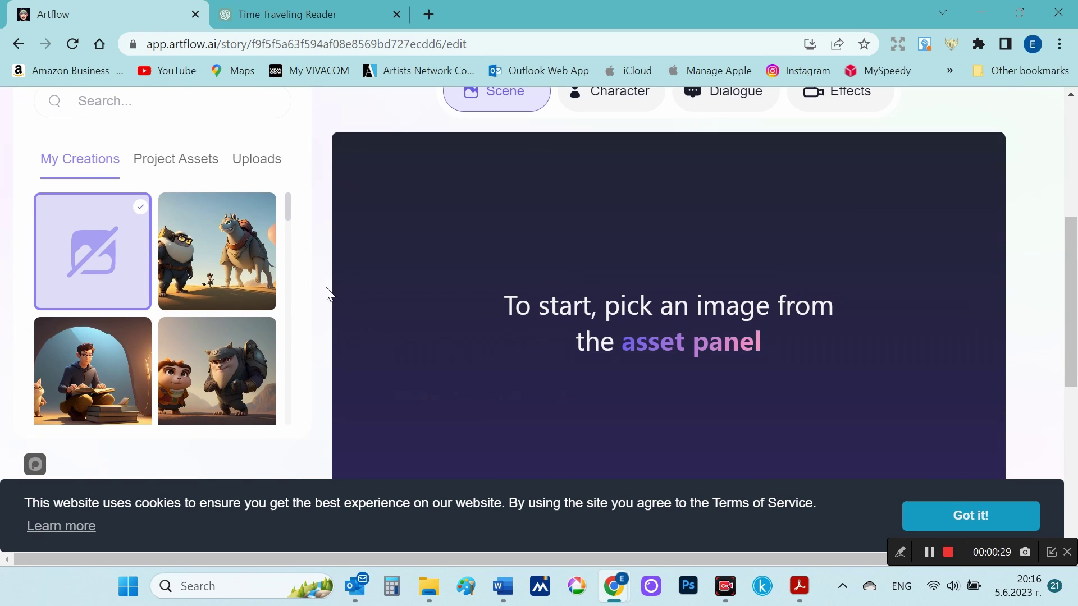
{"action": "scroll", "coordinate": [228, 297], "scroll_direction": "down", "scroll_amount": 2}
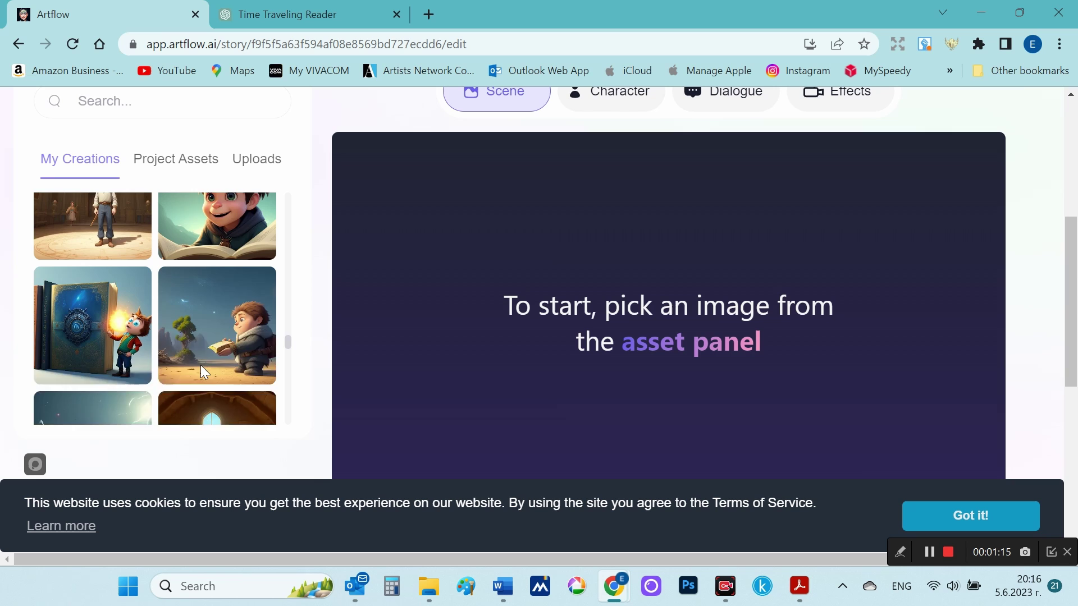
{"action": "scroll", "coordinate": [200, 365], "scroll_direction": "up", "scroll_amount": 1}
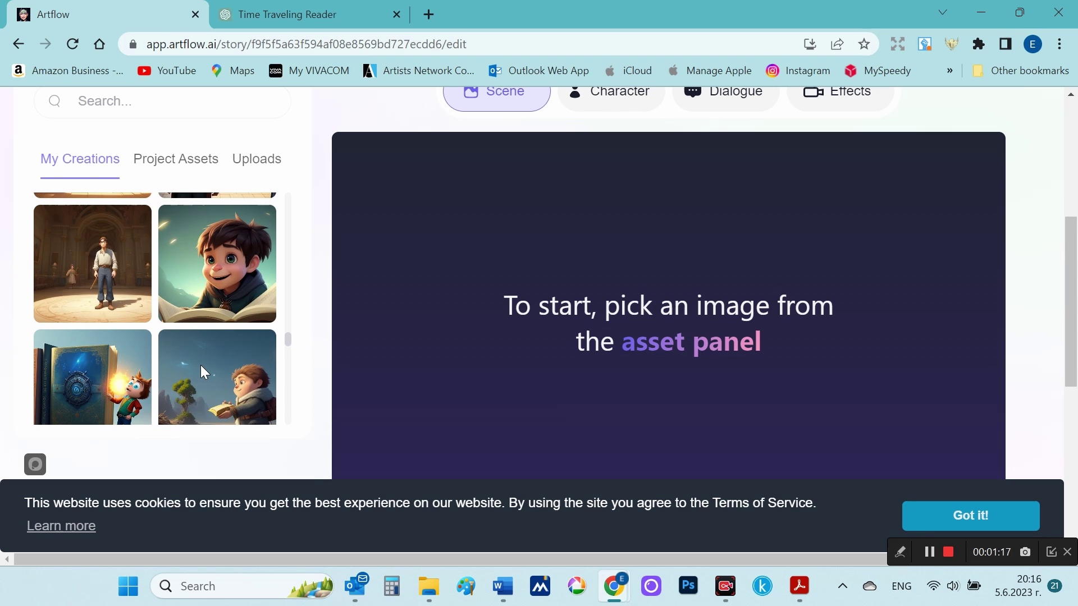
{"action": "scroll", "coordinate": [201, 365], "scroll_direction": "up", "scroll_amount": 2}
{"action": "scroll", "coordinate": [201, 365], "scroll_direction": "down", "scroll_amount": 5}
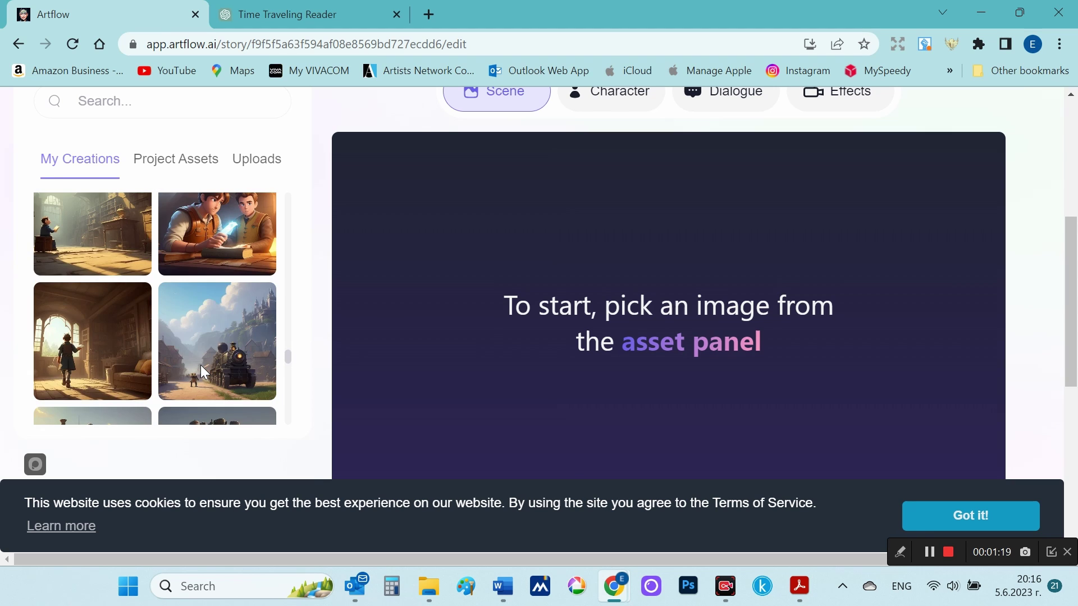
{"action": "scroll", "coordinate": [201, 365], "scroll_direction": "up", "scroll_amount": 2}
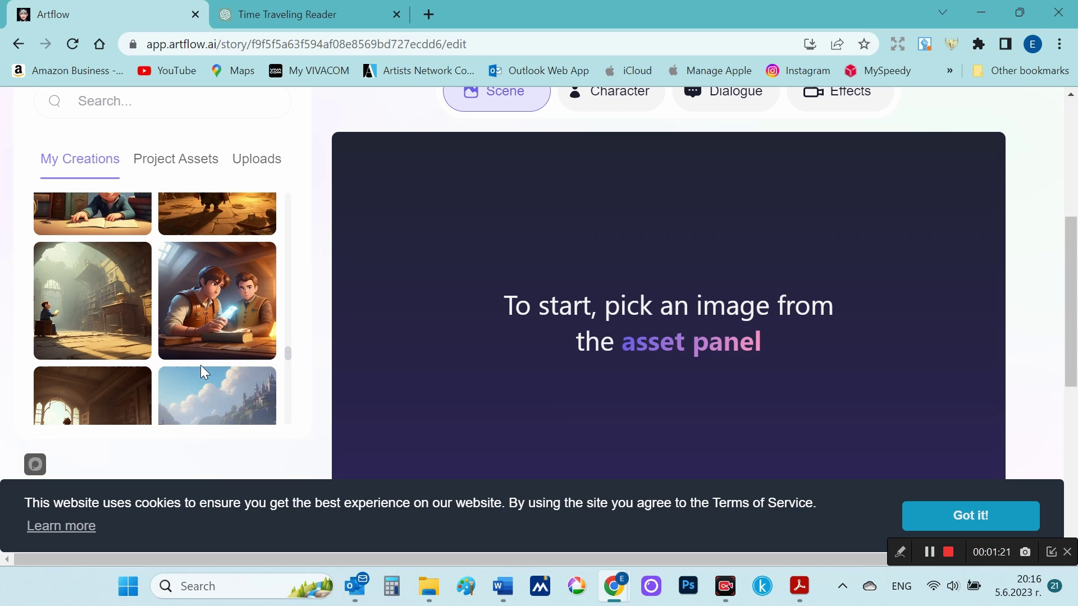
{"action": "scroll", "coordinate": [201, 365], "scroll_direction": "down", "scroll_amount": 2}
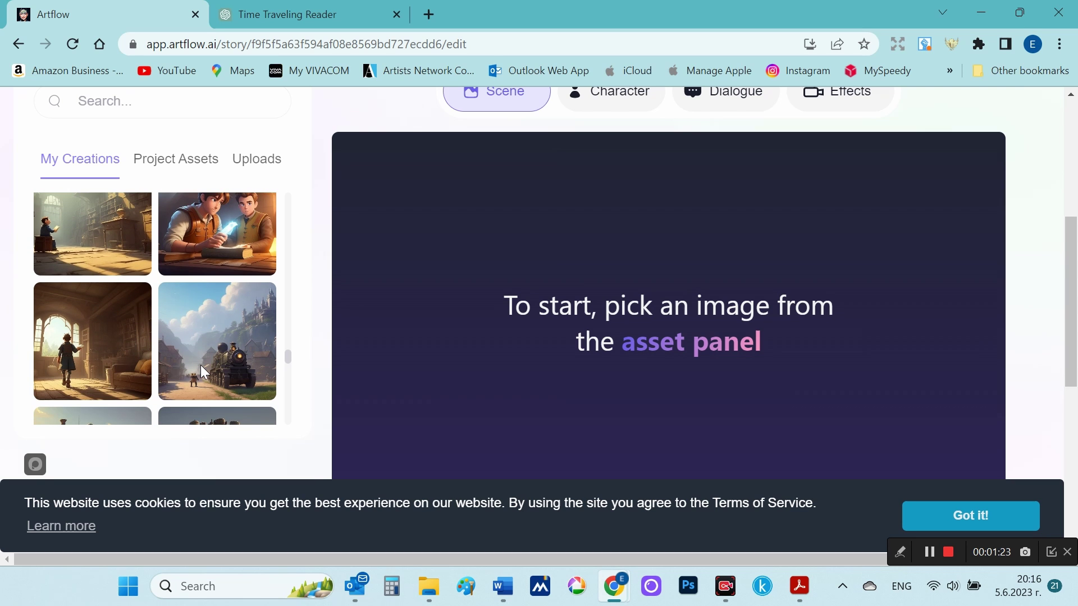
{"action": "left_click", "coordinate": [138, 339]}
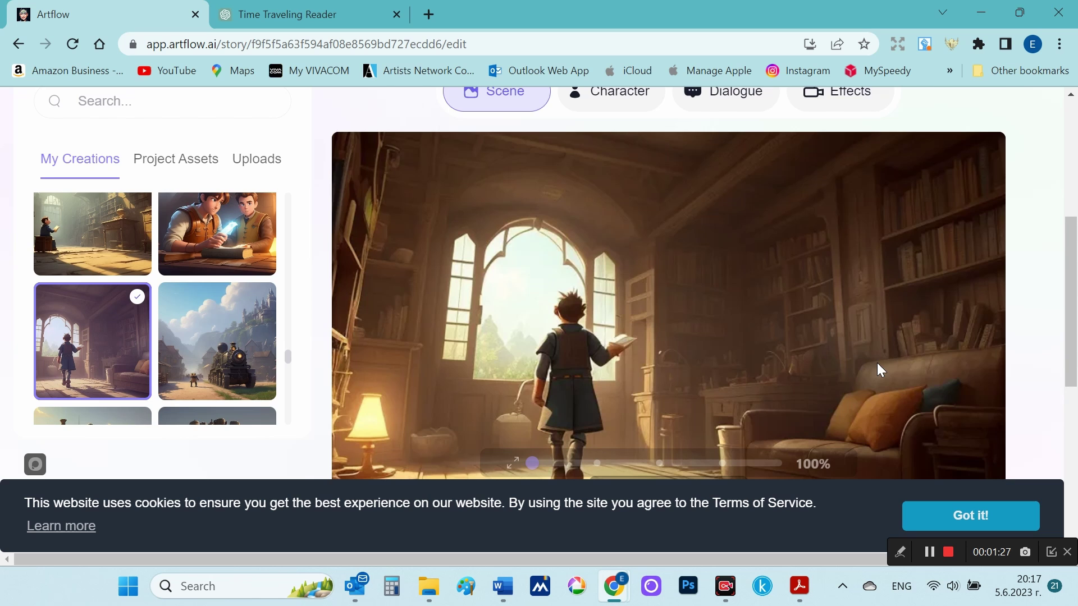
{"action": "scroll", "coordinate": [877, 362], "scroll_direction": "down", "scroll_amount": 3}
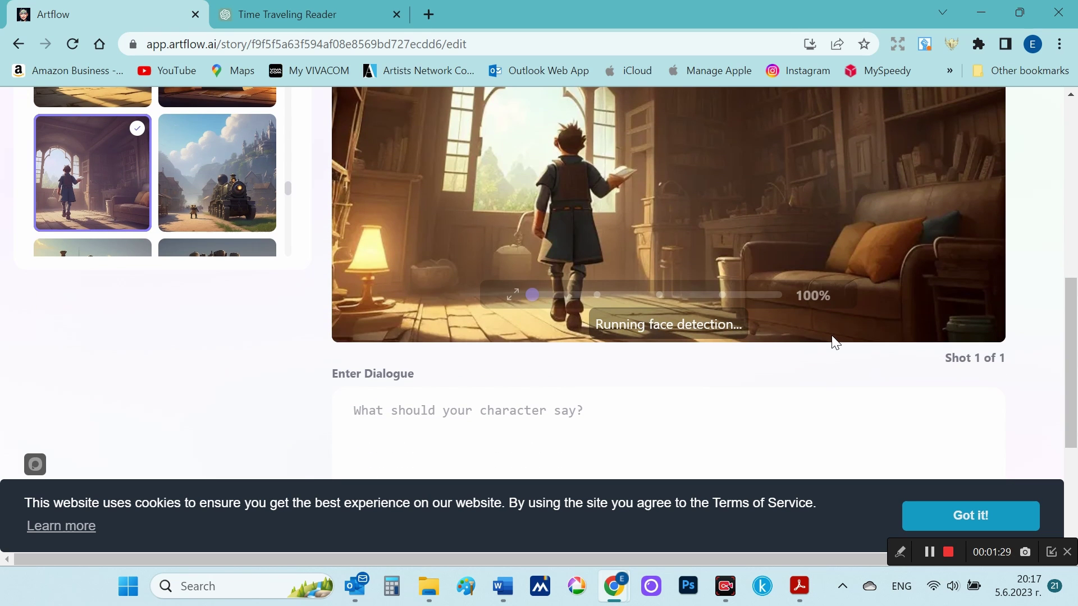
{"action": "scroll", "coordinate": [832, 343], "scroll_direction": "up", "scroll_amount": 4}
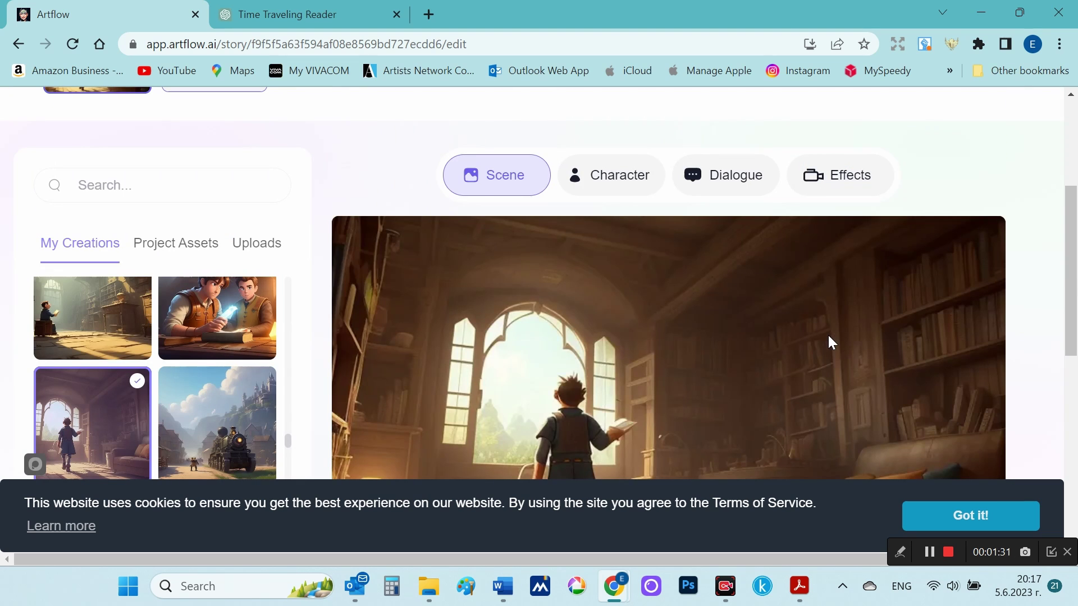
Step: Paste the Benjamin story's opening paragraph as shot 1's dialogue, cut after 'the history of the world.'
{"action": "left_click", "coordinate": [735, 176]}
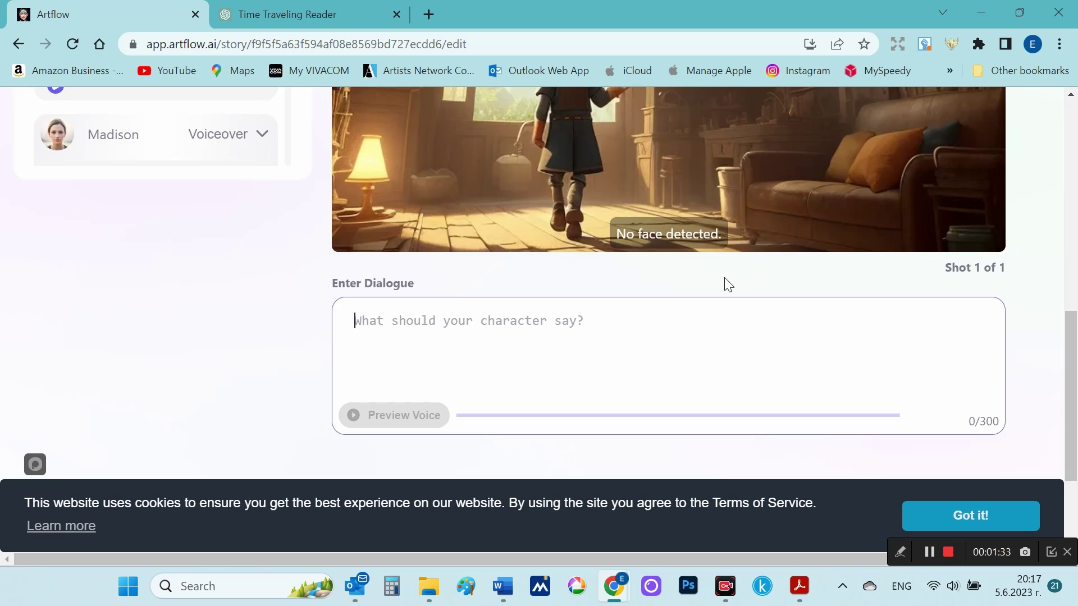
{"action": "left_click", "coordinate": [315, 13]}
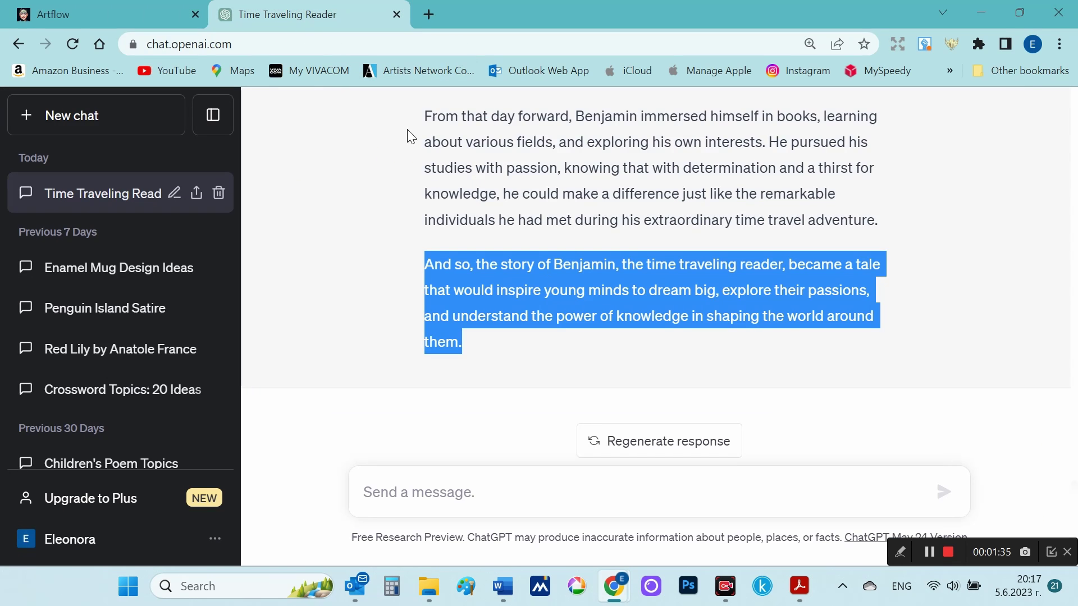
{"action": "scroll", "coordinate": [567, 269], "scroll_direction": "up", "scroll_amount": 5}
{"action": "scroll", "coordinate": [567, 270], "scroll_direction": "up", "scroll_amount": 20}
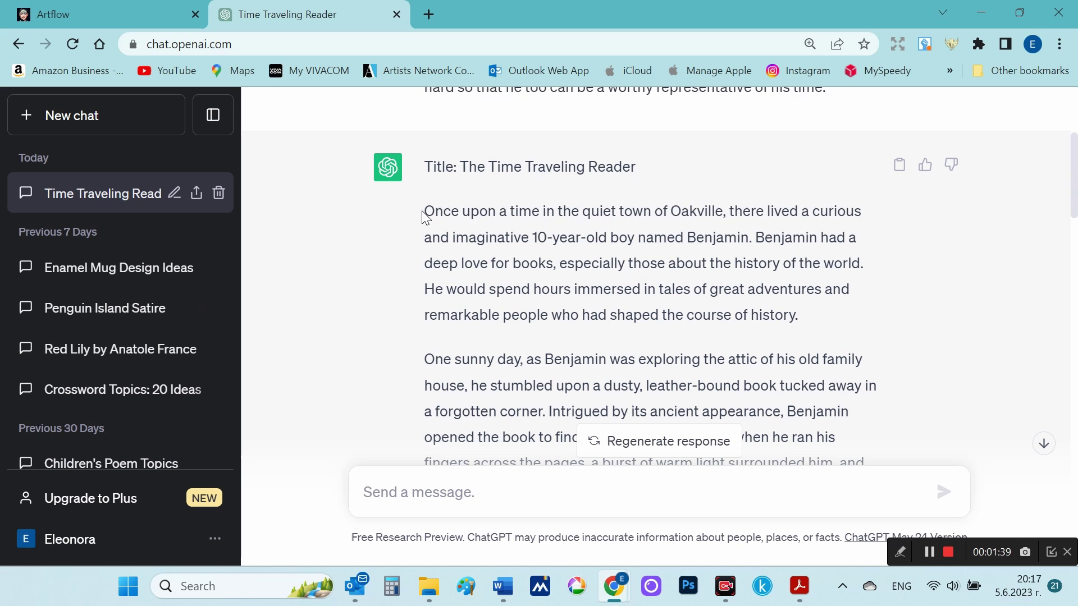
{"action": "left_click_drag", "start_coordinate": [425, 215], "coordinate": [824, 313]}
{"action": "key", "text": "ctrl+c"}
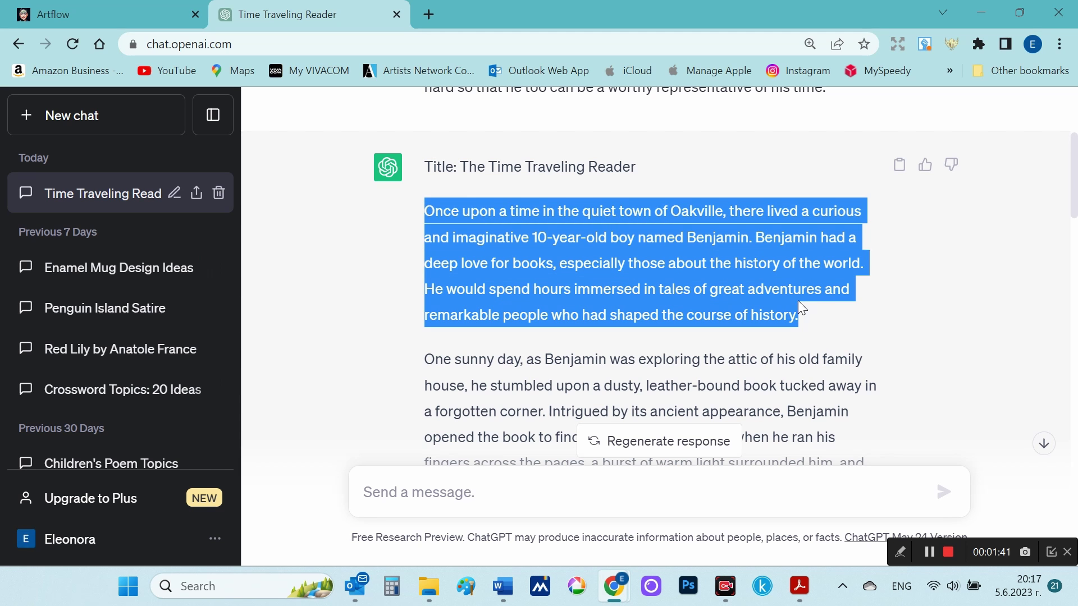
{"action": "left_click", "coordinate": [89, 10]}
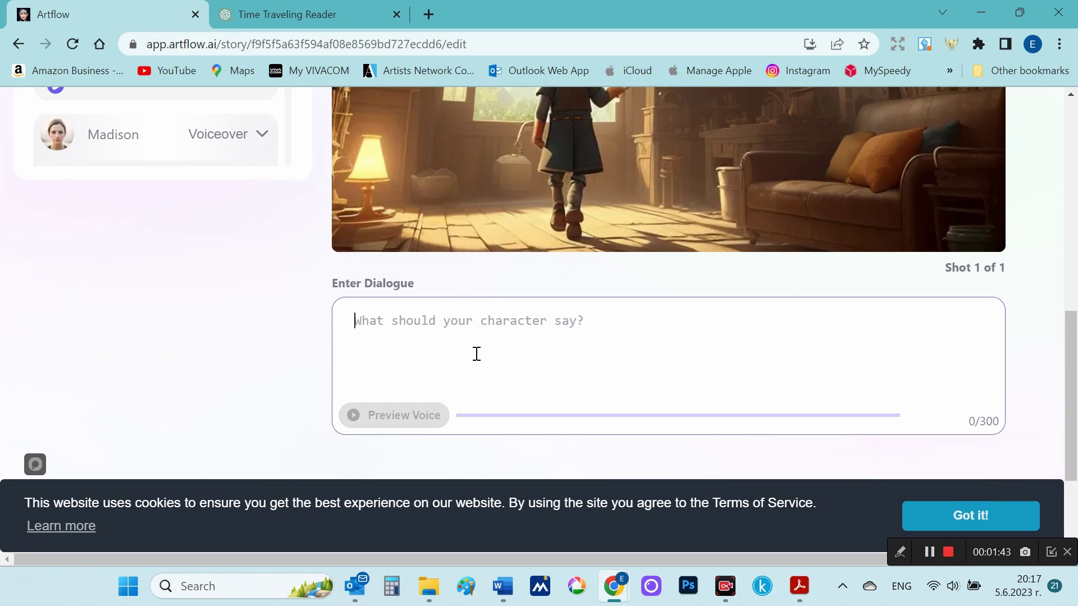
{"action": "key", "text": "ctrl+v"}
{"action": "left_click_drag", "start_coordinate": [592, 352], "coordinate": [614, 389]}
{"action": "key", "text": "BackSpace"}
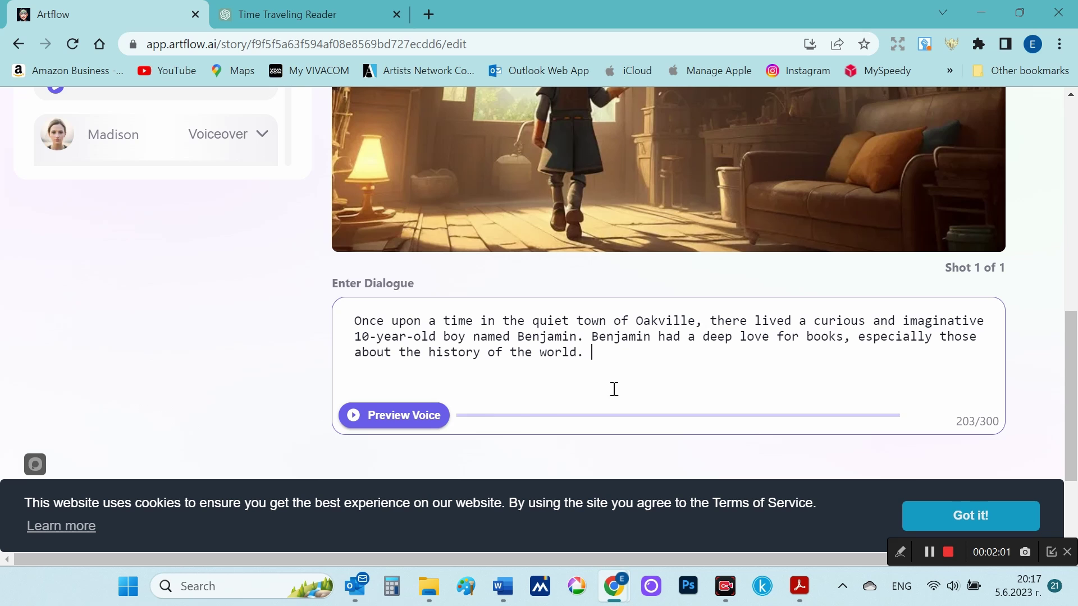
{"action": "scroll", "coordinate": [572, 402], "scroll_direction": "up", "scroll_amount": 2}
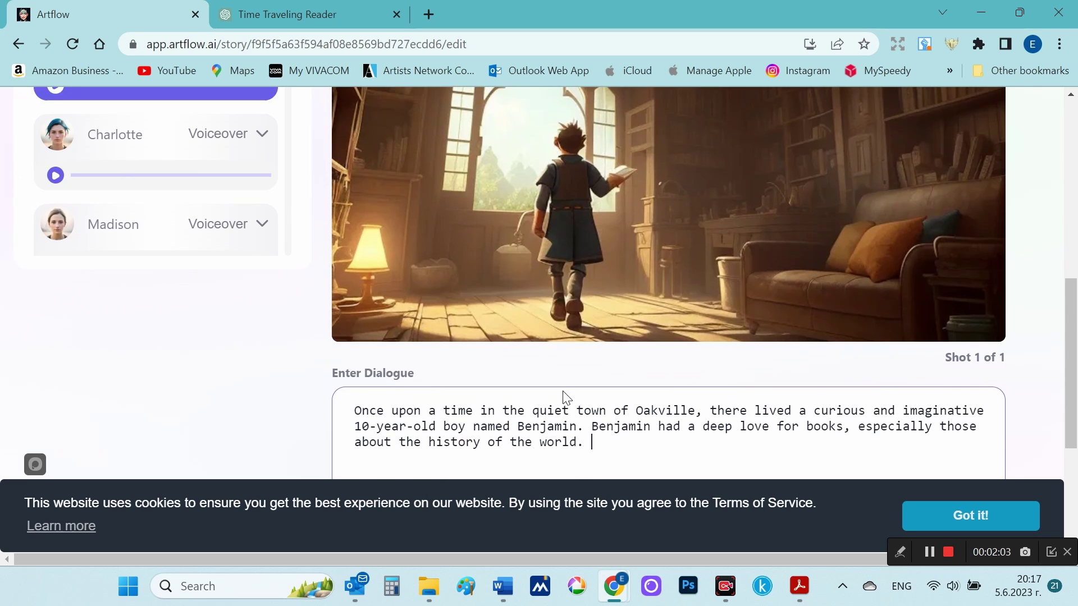
{"action": "scroll", "coordinate": [563, 391], "scroll_direction": "up", "scroll_amount": 3}
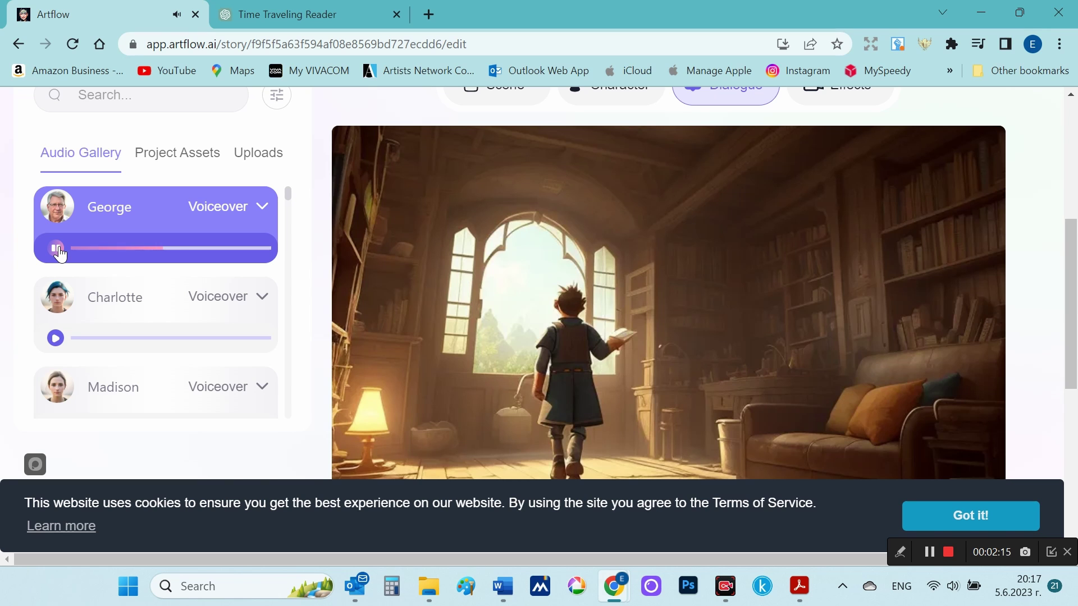
{"action": "left_click", "coordinate": [56, 338]}
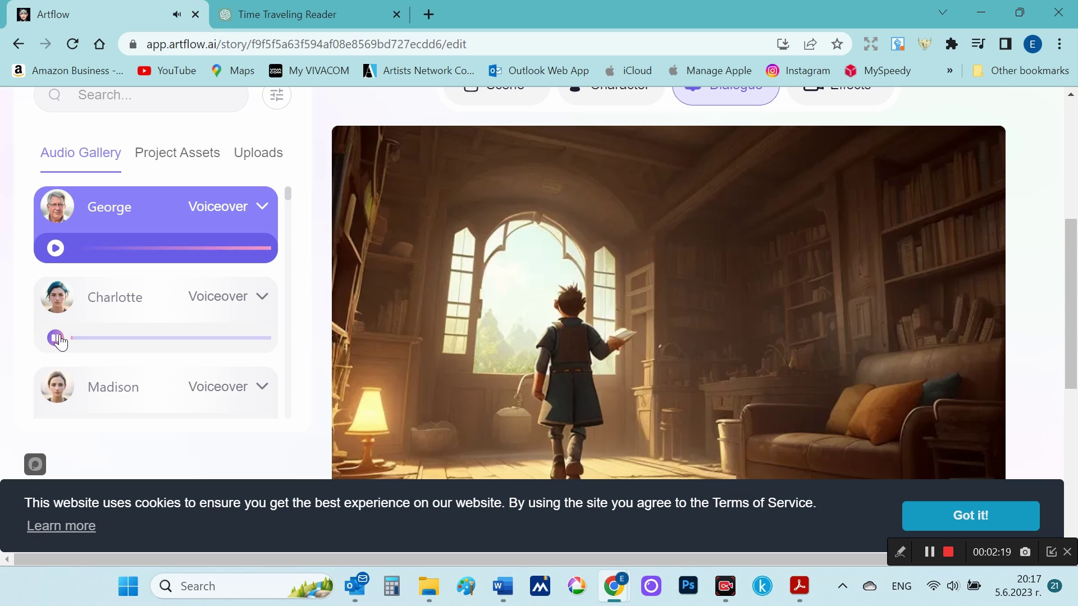
{"action": "scroll", "coordinate": [60, 359], "scroll_direction": "down", "scroll_amount": 3}
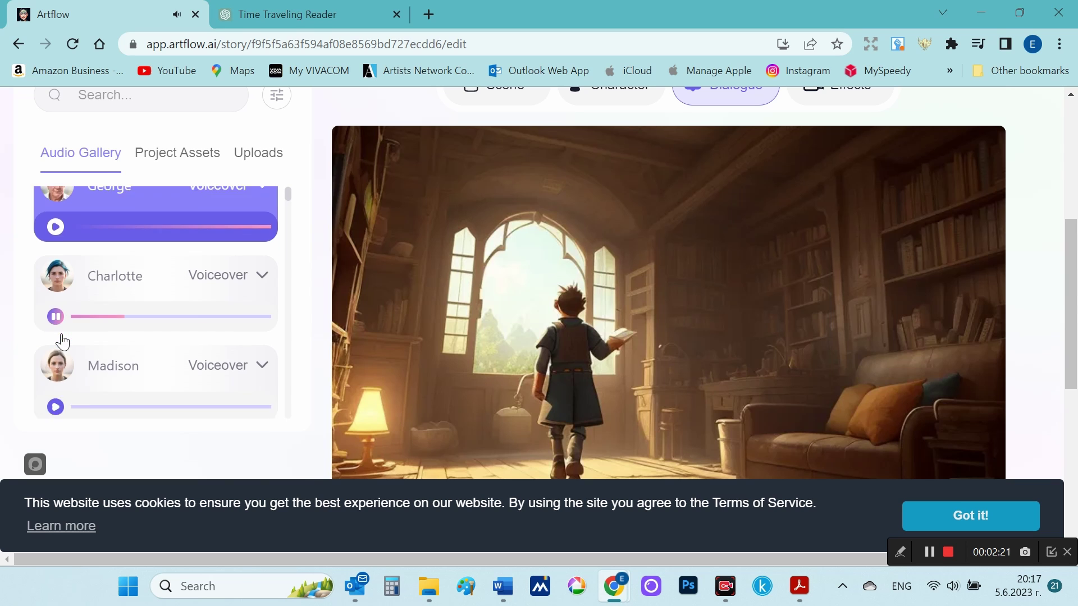
{"action": "scroll", "coordinate": [65, 342], "scroll_direction": "up", "scroll_amount": 2}
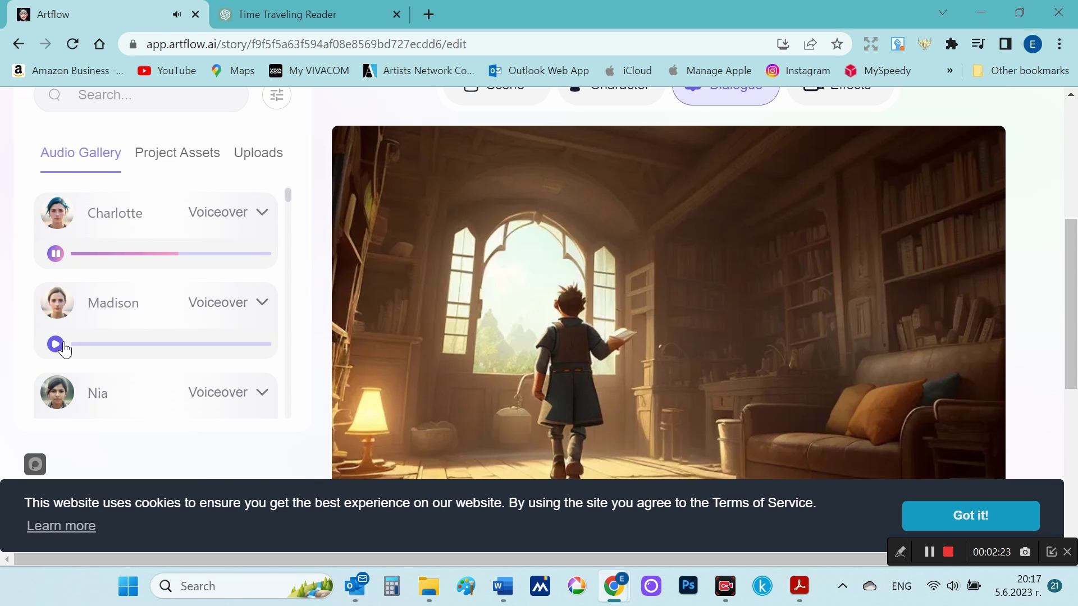
{"action": "left_click", "coordinate": [55, 344]}
{"action": "scroll", "coordinate": [112, 348], "scroll_direction": "down", "scroll_amount": 4}
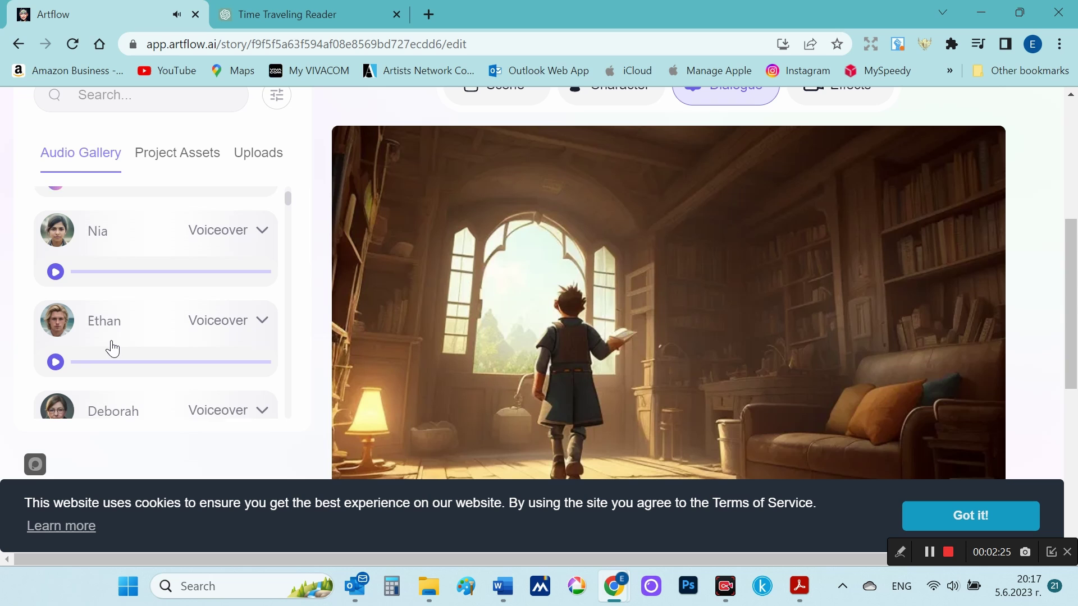
{"action": "scroll", "coordinate": [84, 350], "scroll_direction": "up", "scroll_amount": 2}
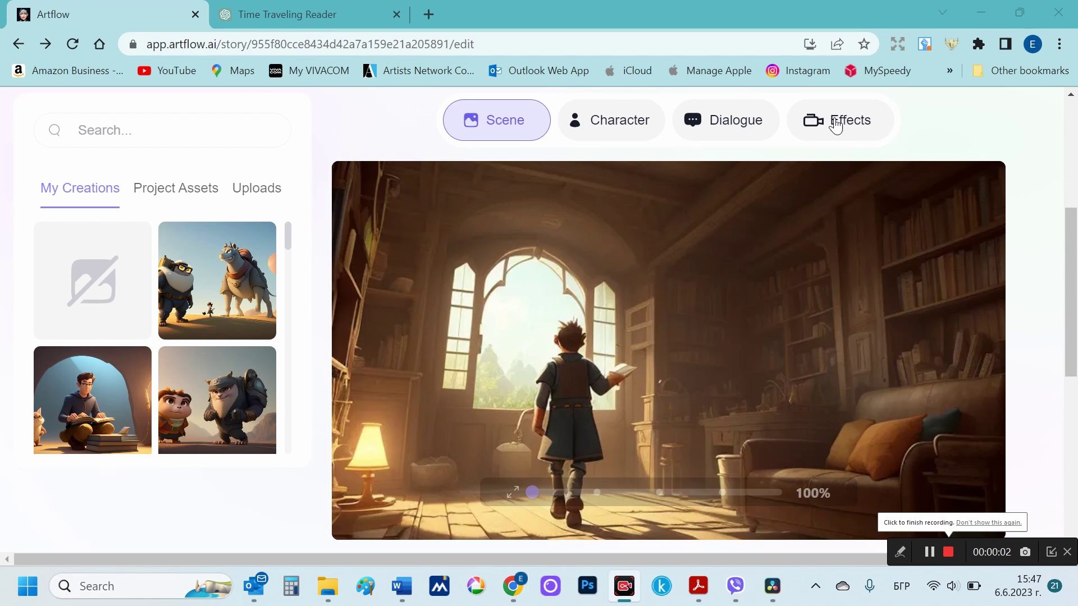
Step: Apply the Zoom in camera effect to shot 1 after trying Left-Right and Zoom out
{"action": "left_click", "coordinate": [836, 124]}
{"action": "left_click", "coordinate": [136, 413]}
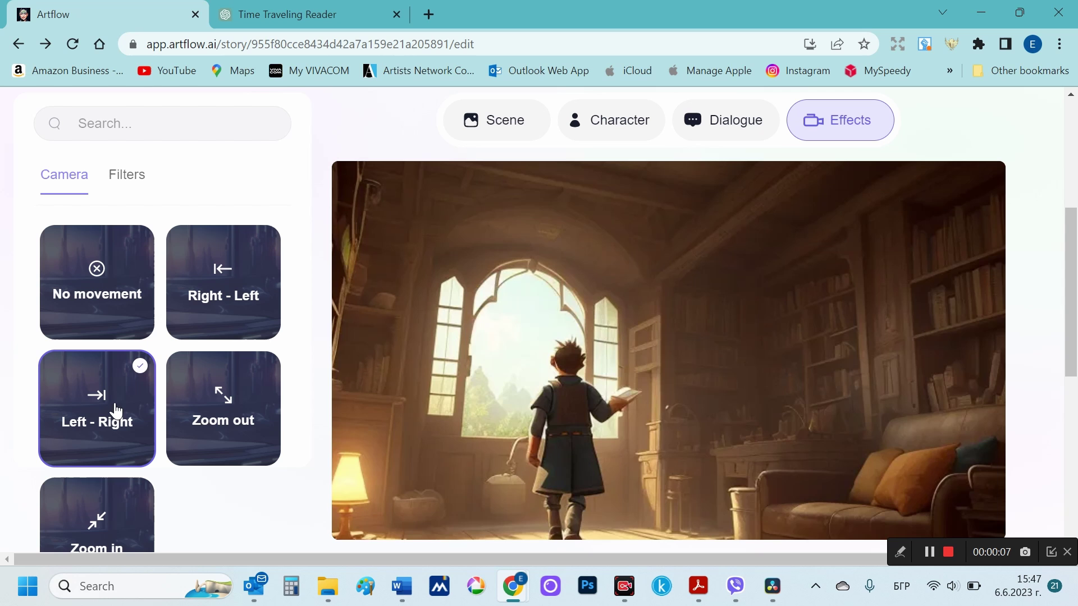
{"action": "left_click", "coordinate": [220, 425]}
{"action": "scroll", "coordinate": [221, 425], "scroll_direction": "down", "scroll_amount": 1}
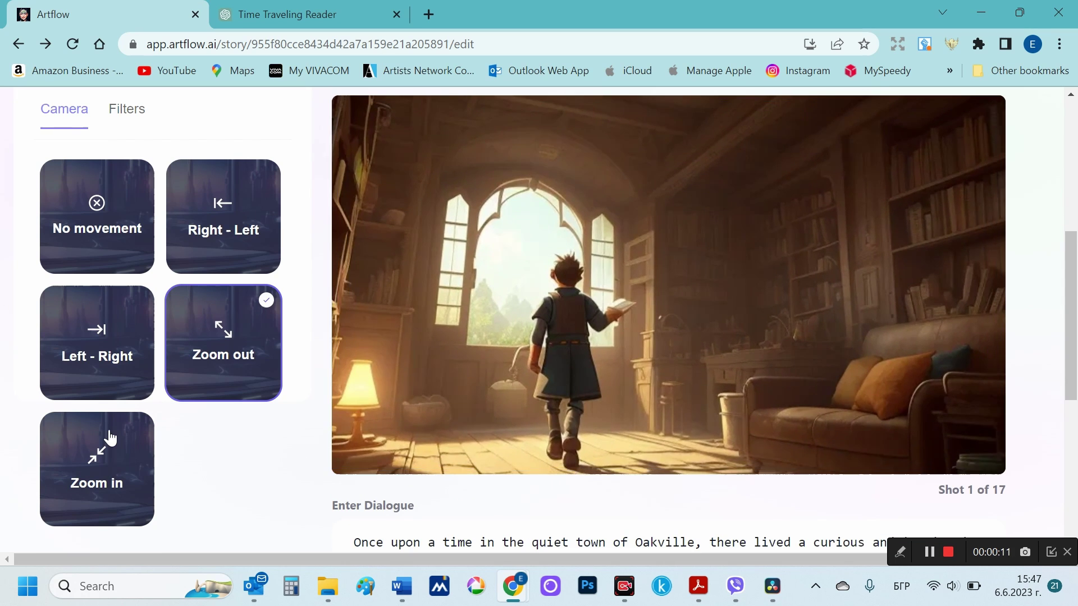
{"action": "left_click", "coordinate": [108, 440]}
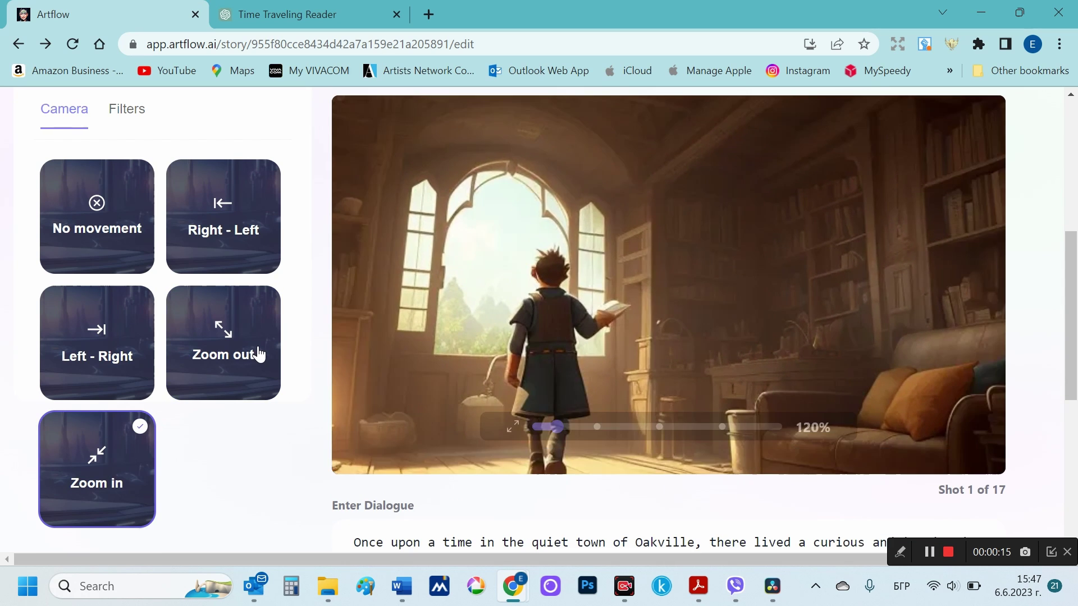
{"action": "left_click", "coordinate": [259, 355]}
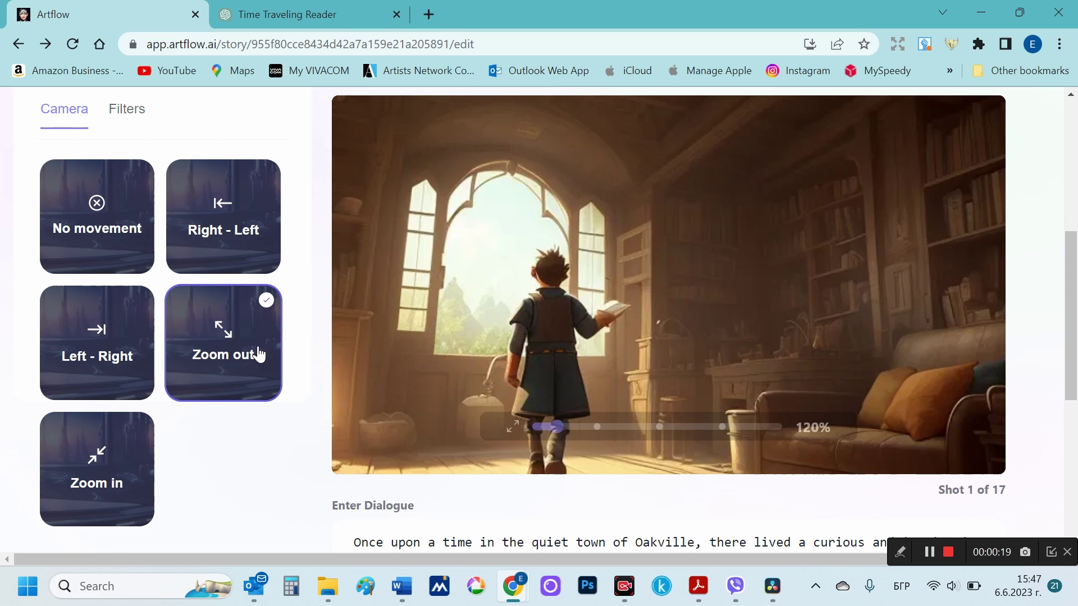
{"action": "left_click", "coordinate": [122, 446]}
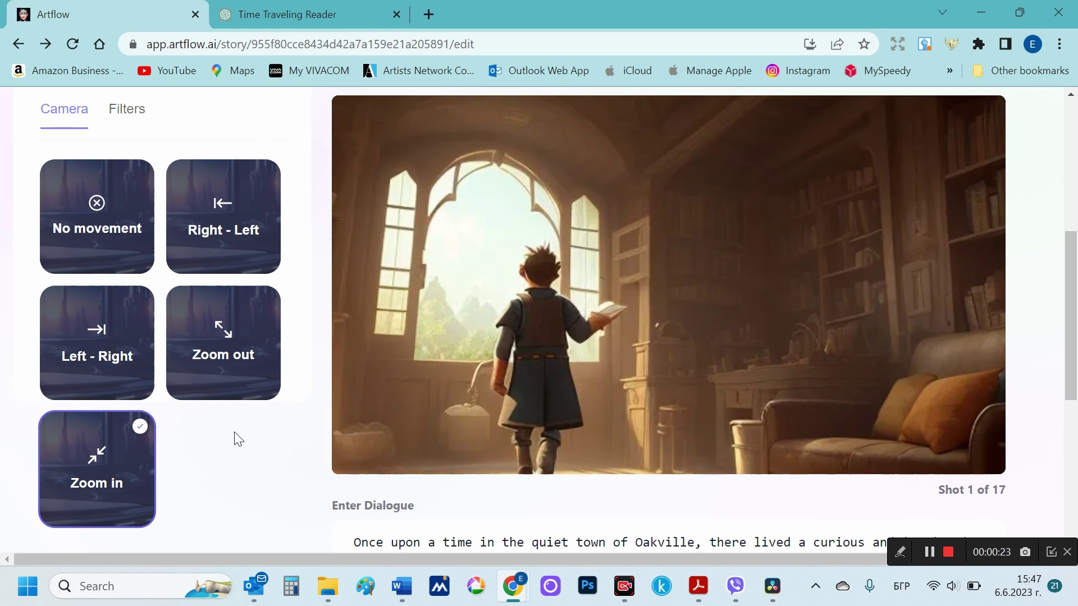
{"action": "scroll", "coordinate": [236, 440], "scroll_direction": "up", "scroll_amount": 1}
{"action": "scroll", "coordinate": [235, 438], "scroll_direction": "down", "scroll_amount": 2}
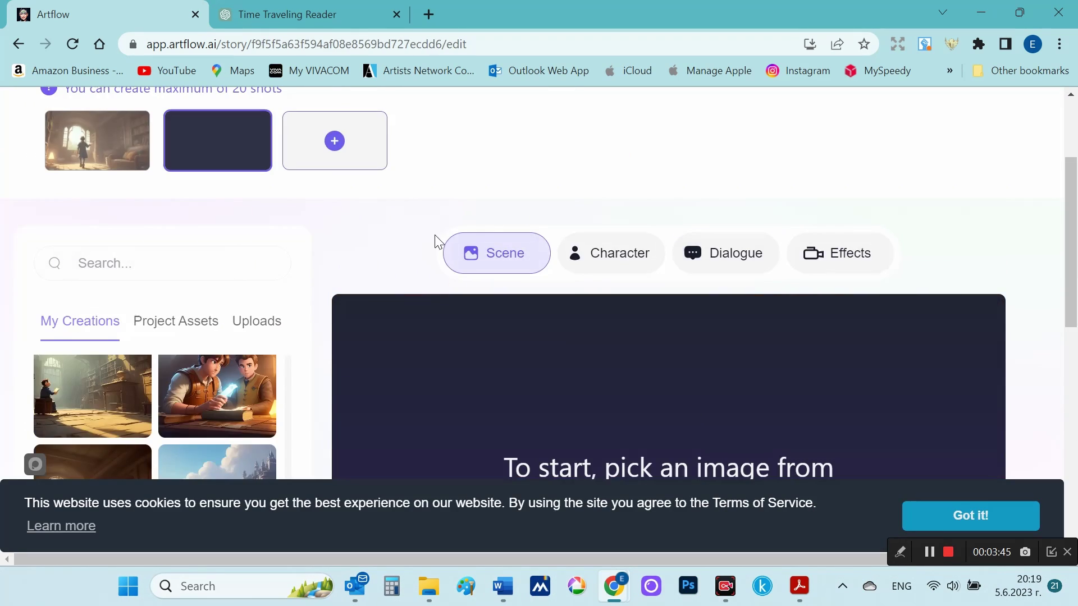
Step: Select the 'He would spend hours…' sentence from the ChatGPT story
{"action": "left_click", "coordinate": [308, 15]}
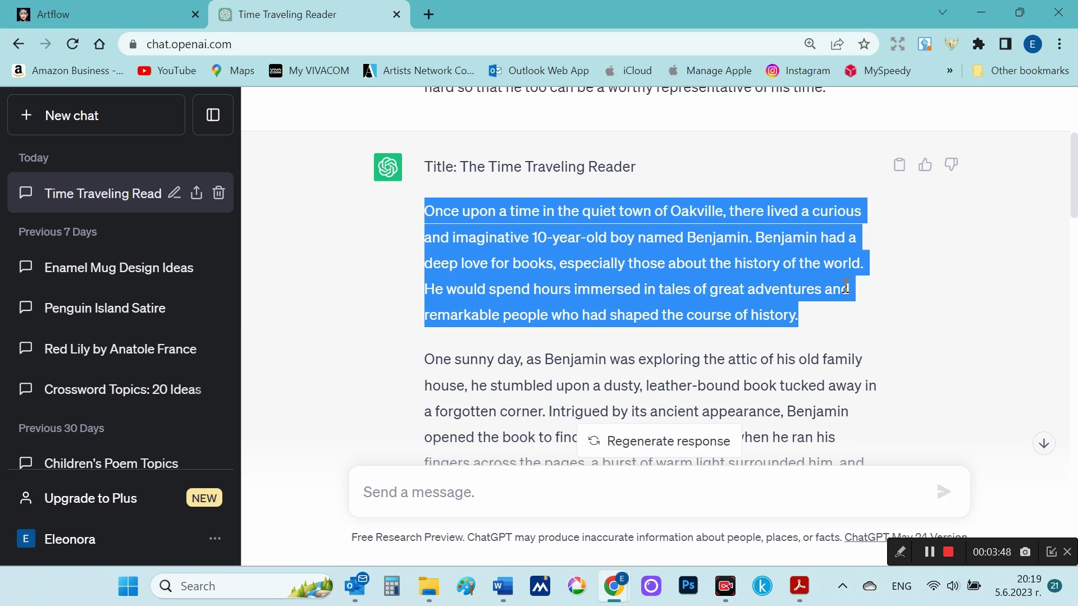
{"action": "left_click_drag", "start_coordinate": [414, 293], "coordinate": [816, 332]}
{"action": "key", "text": "ctrl+c"}
{"action": "left_click", "coordinate": [107, 15]}
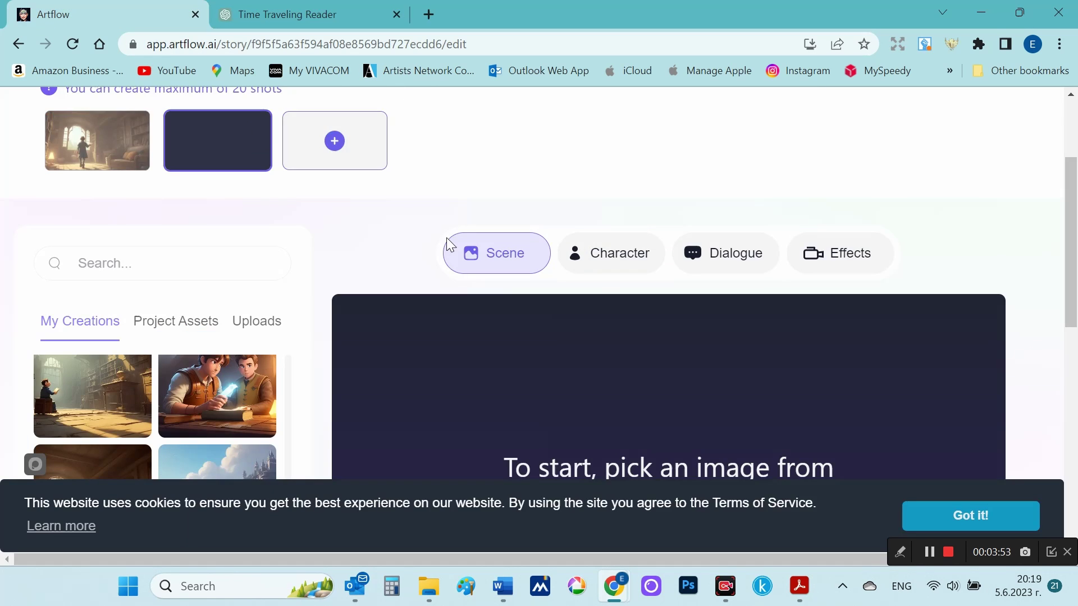
{"action": "scroll", "coordinate": [446, 237], "scroll_direction": "down", "scroll_amount": 5}
{"action": "scroll", "coordinate": [223, 224], "scroll_direction": "down", "scroll_amount": 3}
{"action": "scroll", "coordinate": [223, 227], "scroll_direction": "up", "scroll_amount": 3}
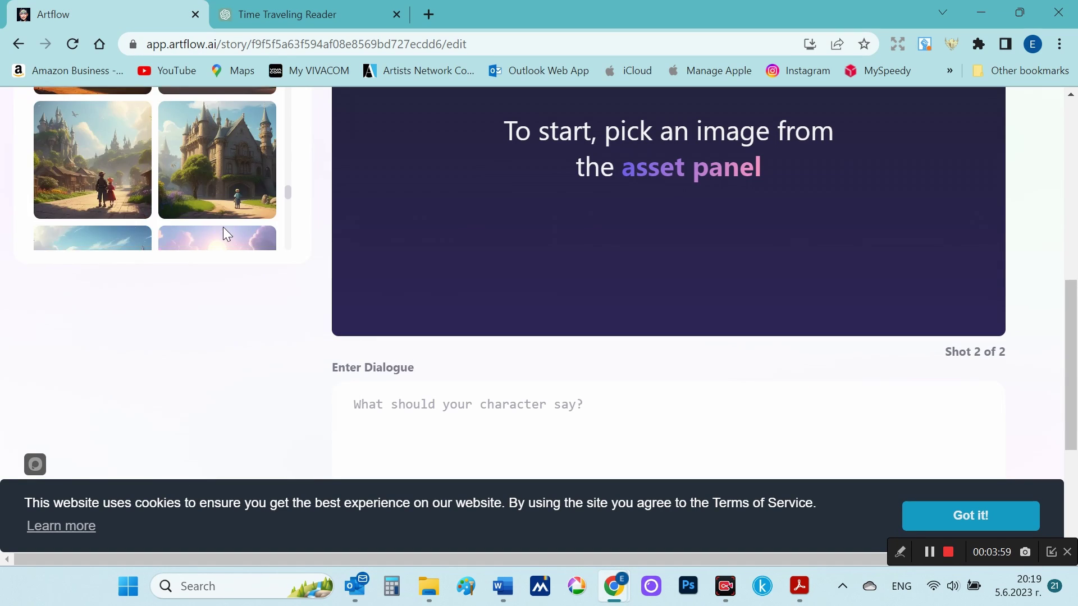
{"action": "scroll", "coordinate": [781, 378], "scroll_direction": "up", "scroll_amount": 3}
{"action": "scroll", "coordinate": [194, 327], "scroll_direction": "up", "scroll_amount": 5}
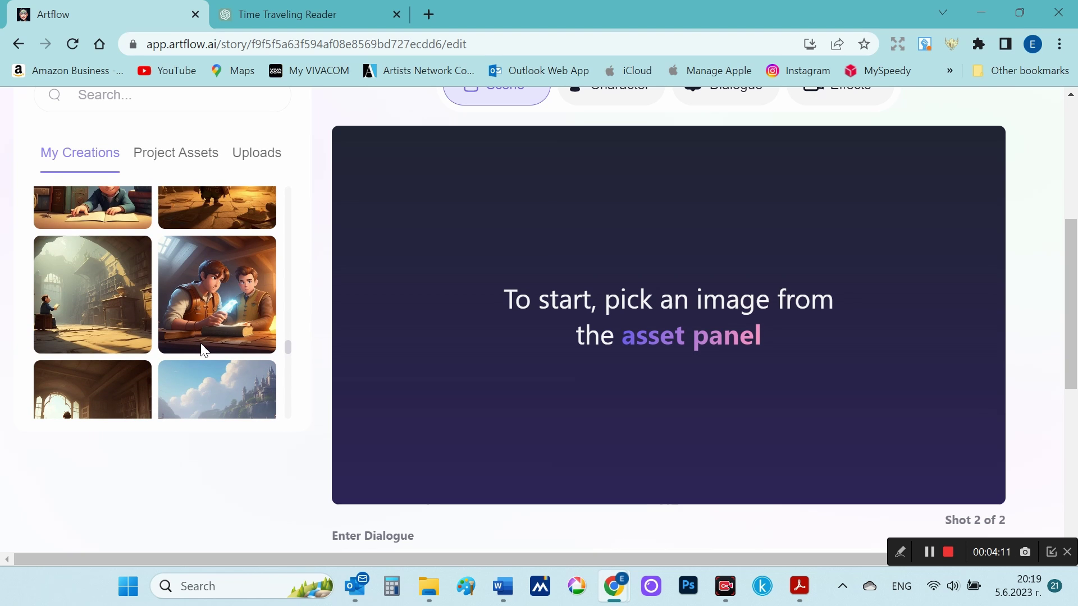
{"action": "scroll", "coordinate": [201, 343], "scroll_direction": "down", "scroll_amount": 2}
{"action": "scroll", "coordinate": [201, 342], "scroll_direction": "up", "scroll_amount": 3}
{"action": "scroll", "coordinate": [169, 337], "scroll_direction": "down", "scroll_amount": 1}
Step: Put the two-boys-with-glowing-book image into shot 2
{"action": "left_click", "coordinate": [78, 332]}
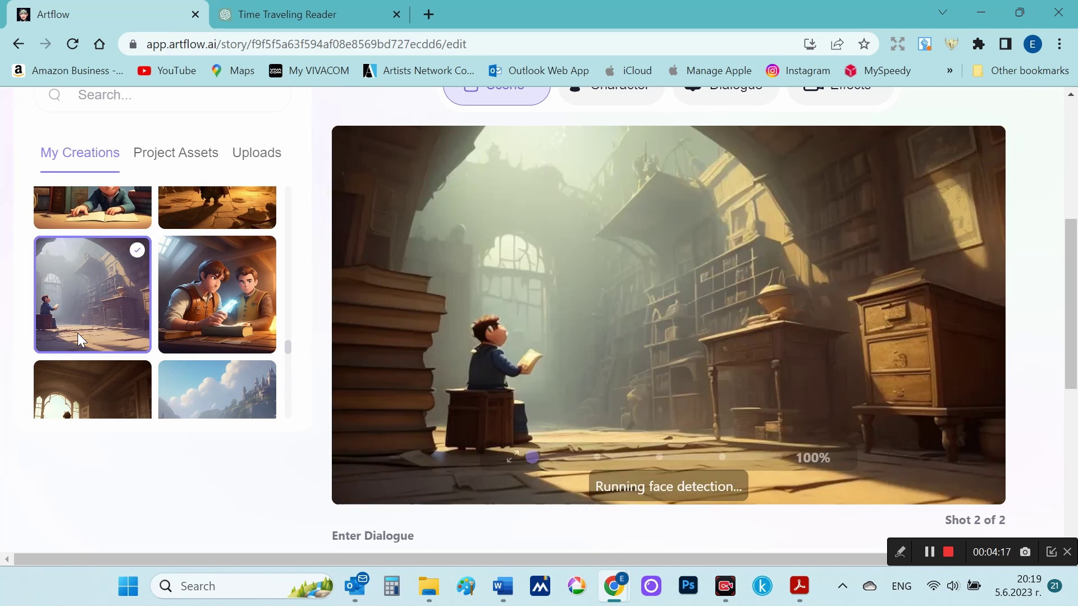
{"action": "scroll", "coordinate": [77, 332], "scroll_direction": "down", "scroll_amount": 2}
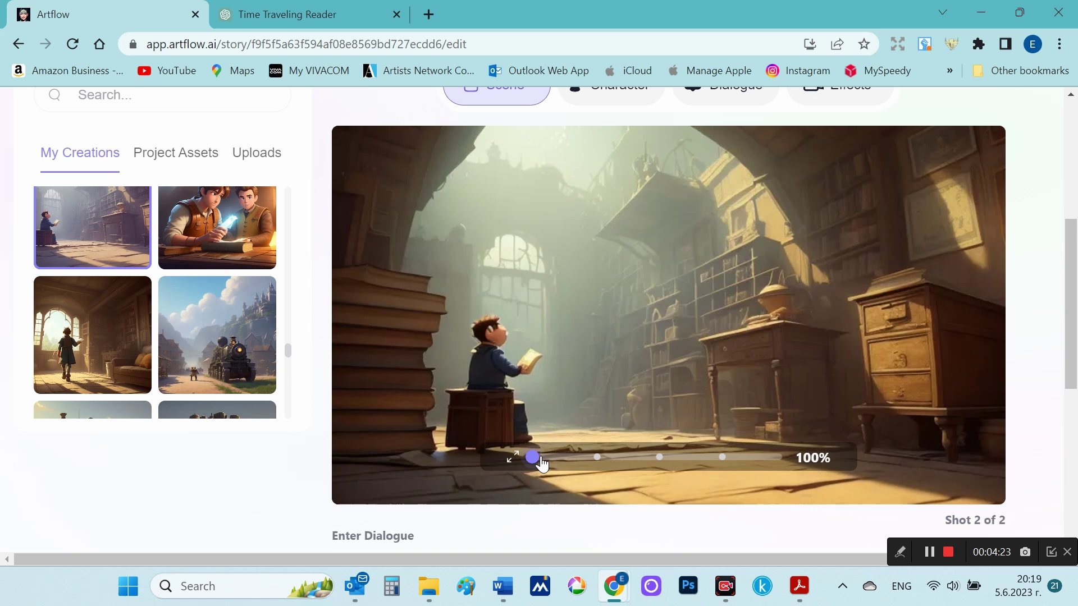
{"action": "left_click_drag", "start_coordinate": [542, 463], "coordinate": [515, 469]}
{"action": "scroll", "coordinate": [235, 309], "scroll_direction": "up", "scroll_amount": 2}
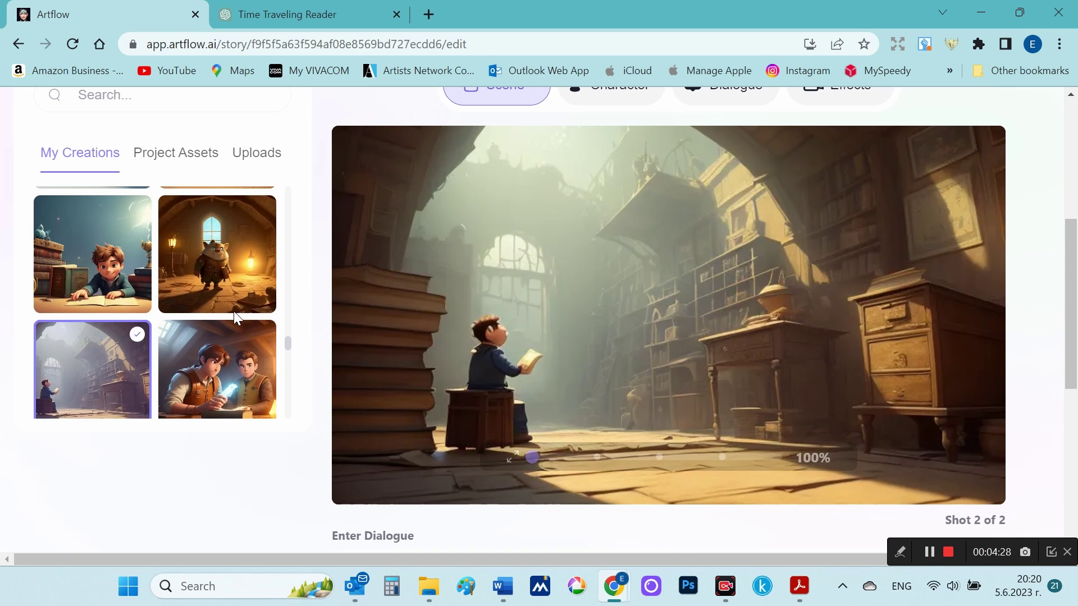
{"action": "scroll", "coordinate": [234, 311], "scroll_direction": "up", "scroll_amount": 4}
{"action": "scroll", "coordinate": [233, 311], "scroll_direction": "down", "scroll_amount": 4}
{"action": "left_click", "coordinate": [233, 312]}
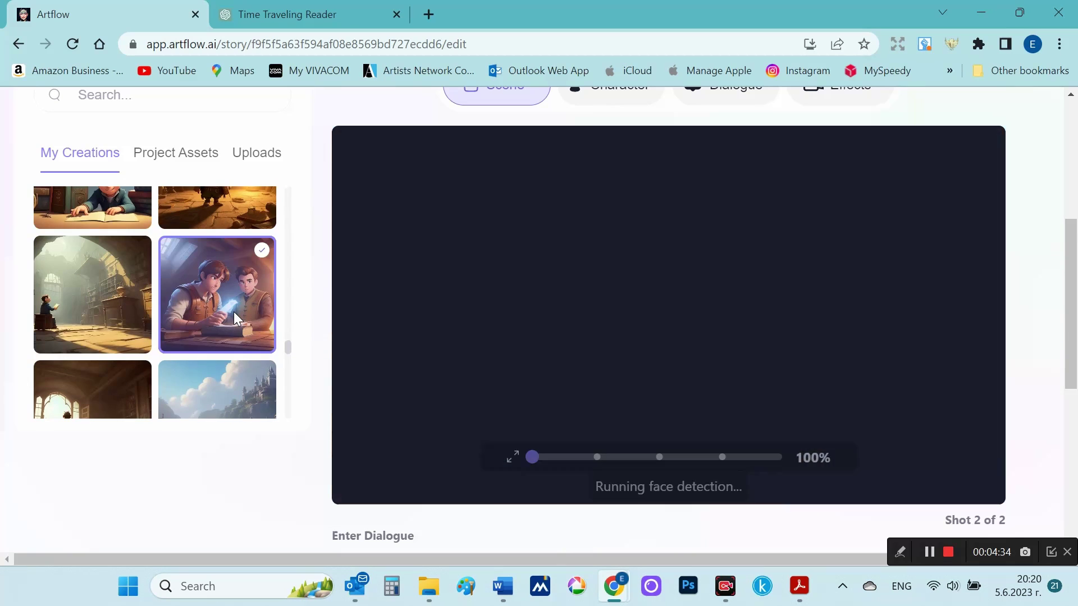
Step: Paste the 'He would spend hours…' sentence as the second shot's dialogue
{"action": "scroll", "coordinate": [613, 388], "scroll_direction": "down", "scroll_amount": 1}
{"action": "left_click", "coordinate": [507, 490]}
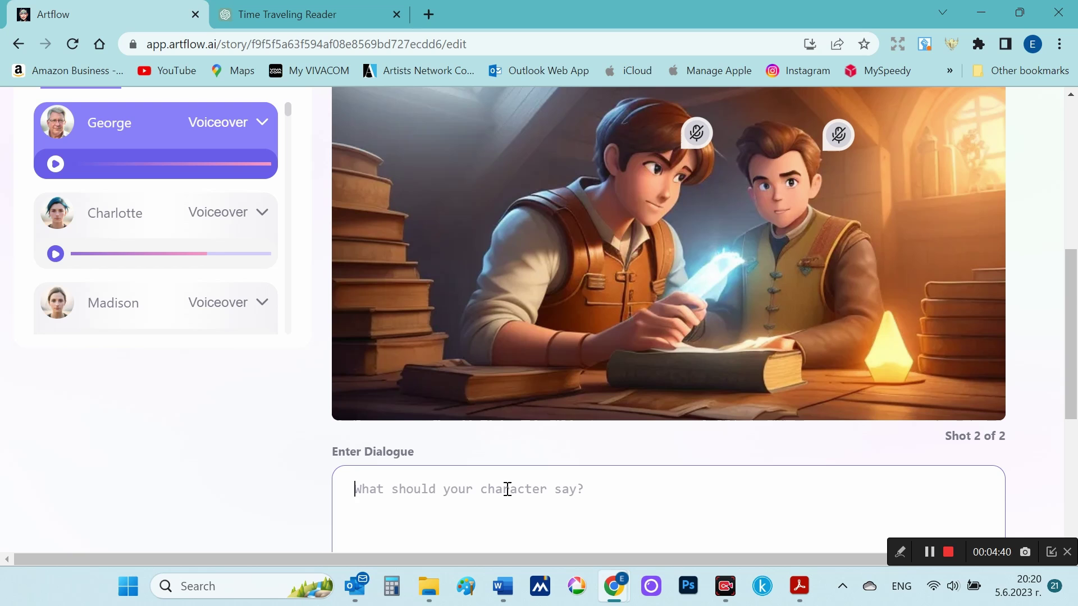
{"action": "key", "text": "ctrl+v"}
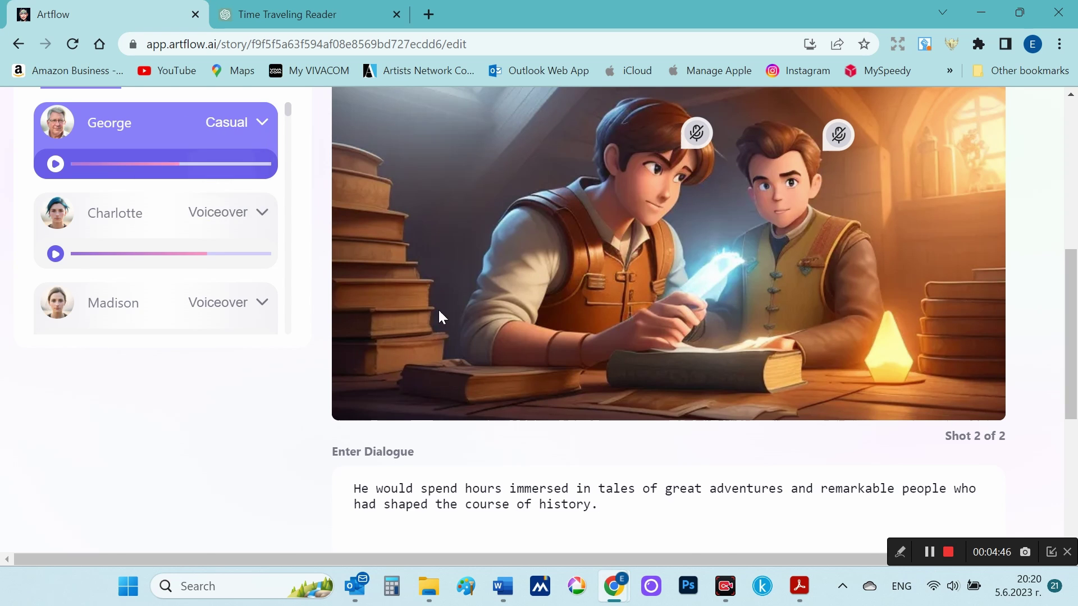
{"action": "scroll", "coordinate": [622, 389], "scroll_direction": "up", "scroll_amount": 6}
Step: Copy the 'One sunny day…' sentences from the ChatGPT story
{"action": "left_click", "coordinate": [315, 14]}
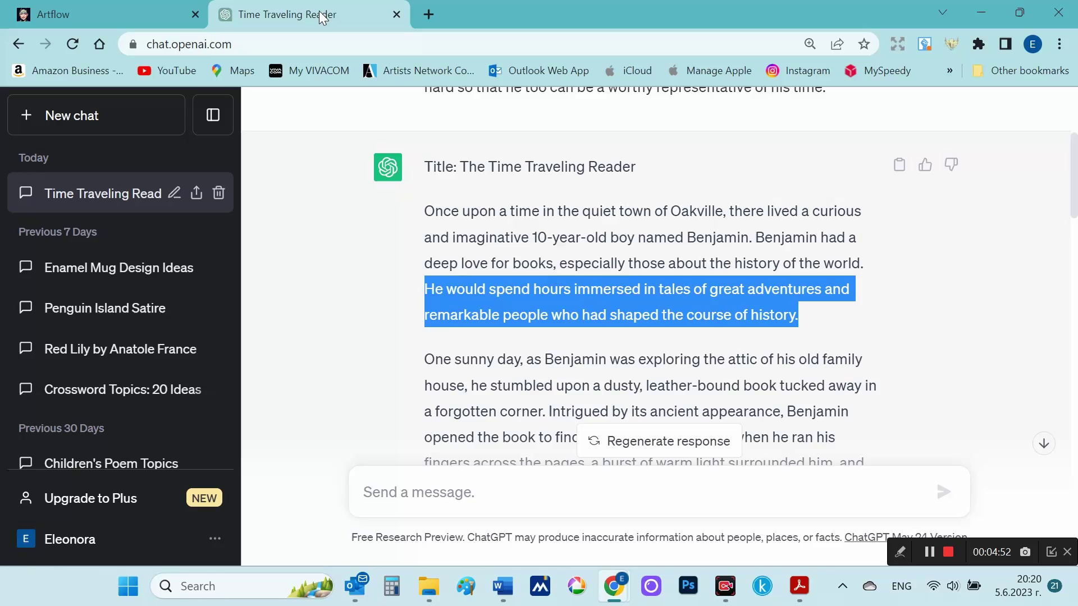
{"action": "scroll", "coordinate": [658, 338], "scroll_direction": "down", "scroll_amount": 4}
{"action": "scroll", "coordinate": [561, 314], "scroll_direction": "up", "scroll_amount": 2}
{"action": "left_click_drag", "start_coordinate": [425, 275], "coordinate": [669, 353]}
{"action": "right_click", "coordinate": [587, 338]}
{"action": "left_click", "coordinate": [618, 354]}
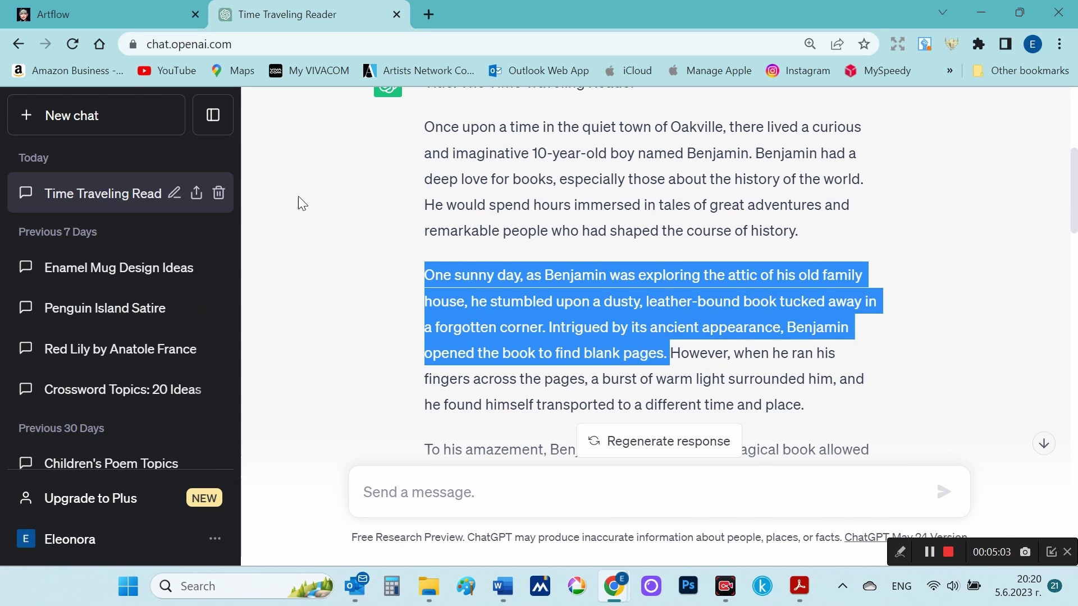
Step: Put the boy among books and a clock image into shot 3
{"action": "left_click", "coordinate": [107, 14]}
{"action": "scroll", "coordinate": [410, 382], "scroll_direction": "down", "scroll_amount": 5}
{"action": "scroll", "coordinate": [247, 359], "scroll_direction": "down", "scroll_amount": 1}
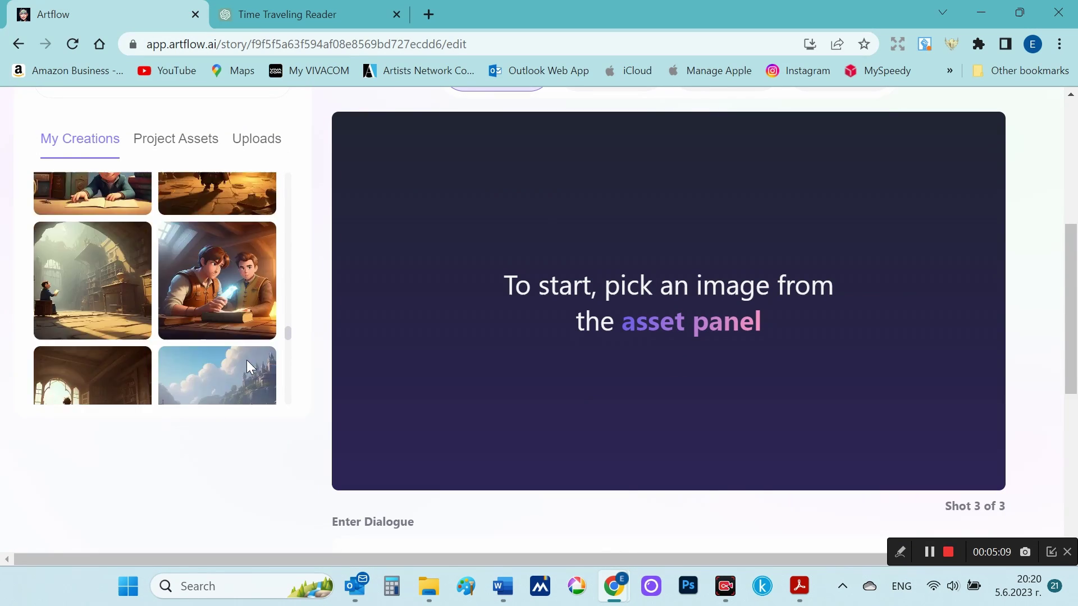
{"action": "scroll", "coordinate": [247, 359], "scroll_direction": "down", "scroll_amount": 2}
{"action": "scroll", "coordinate": [247, 359], "scroll_direction": "up", "scroll_amount": 4}
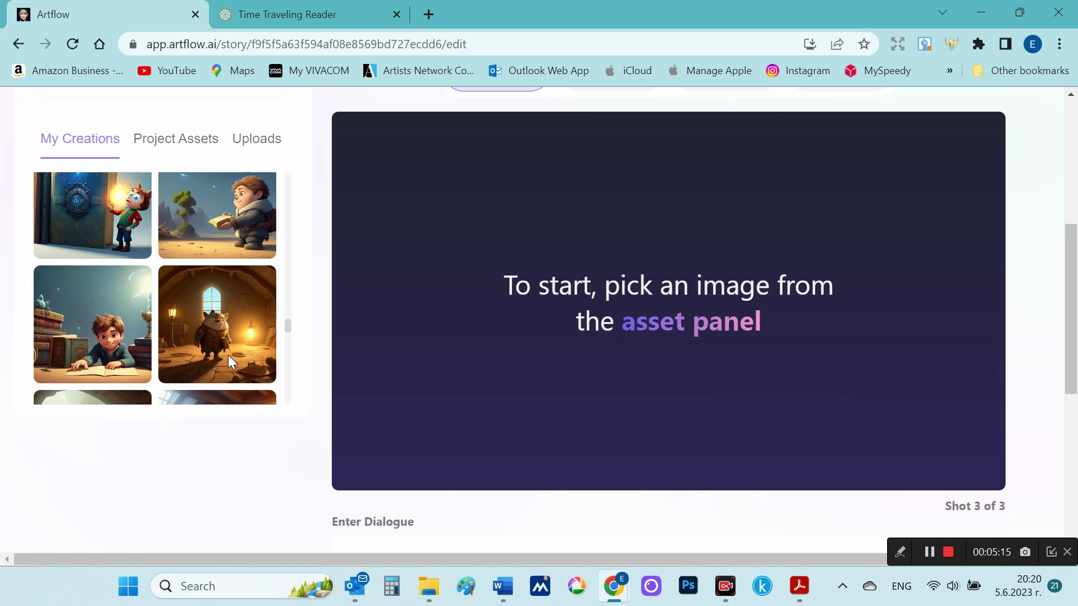
{"action": "left_click", "coordinate": [93, 324]}
{"action": "scroll", "coordinate": [932, 459], "scroll_direction": "down", "scroll_amount": 3}
Step: Paste the passage as shot 3's dialogue in Casual voice, then select the 'However…' sentence
{"action": "left_click", "coordinate": [537, 407]}
{"action": "key", "text": "ctrl+v"}
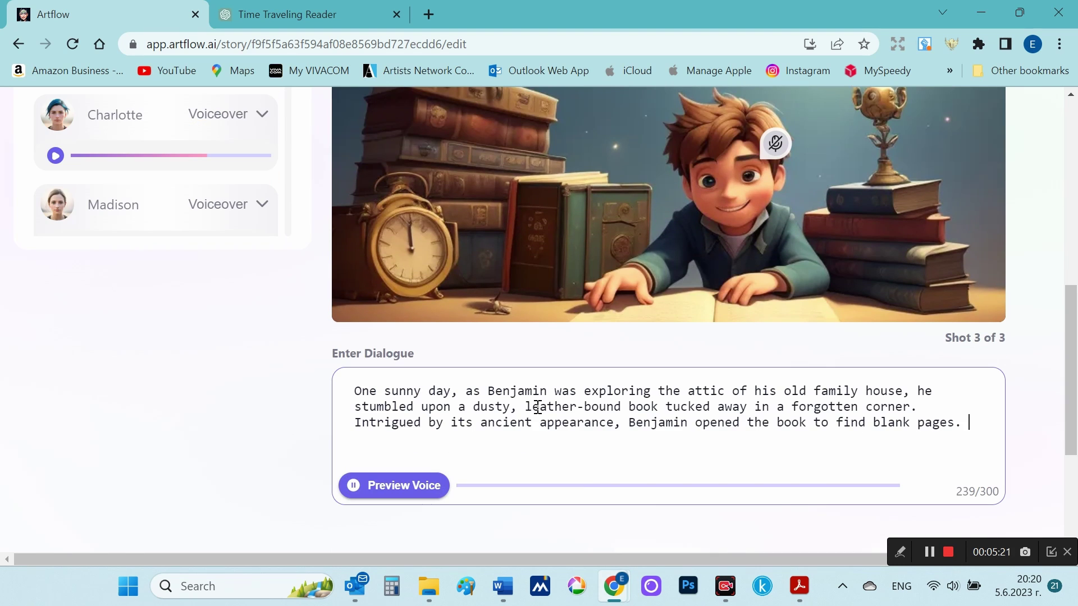
{"action": "scroll", "coordinate": [576, 467], "scroll_direction": "up", "scroll_amount": 3}
{"action": "left_click", "coordinate": [262, 192]}
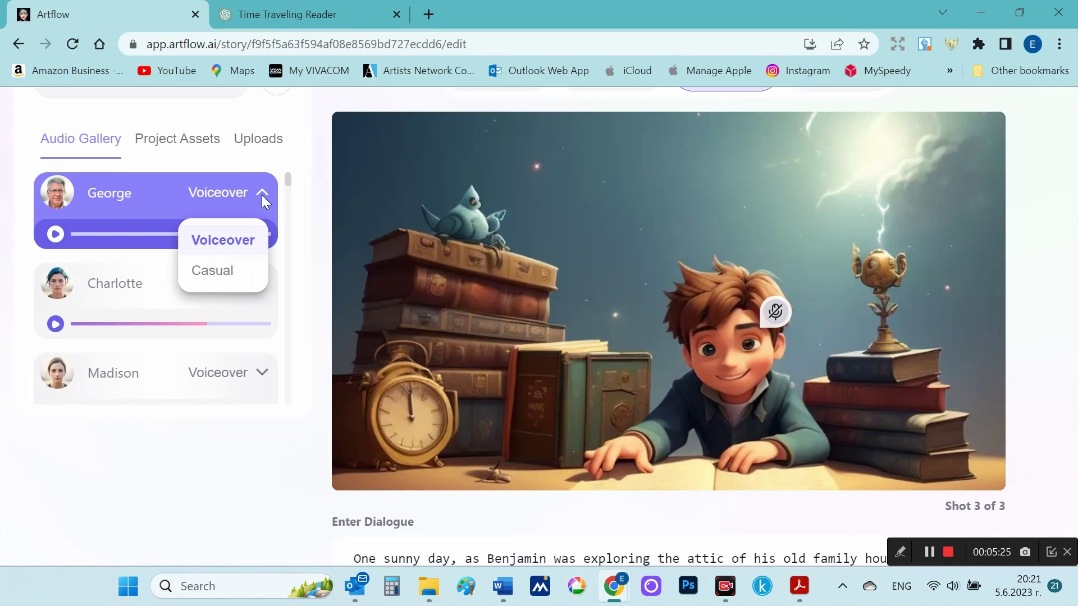
{"action": "left_click", "coordinate": [226, 277]}
{"action": "scroll", "coordinate": [621, 412], "scroll_direction": "up", "scroll_amount": 3}
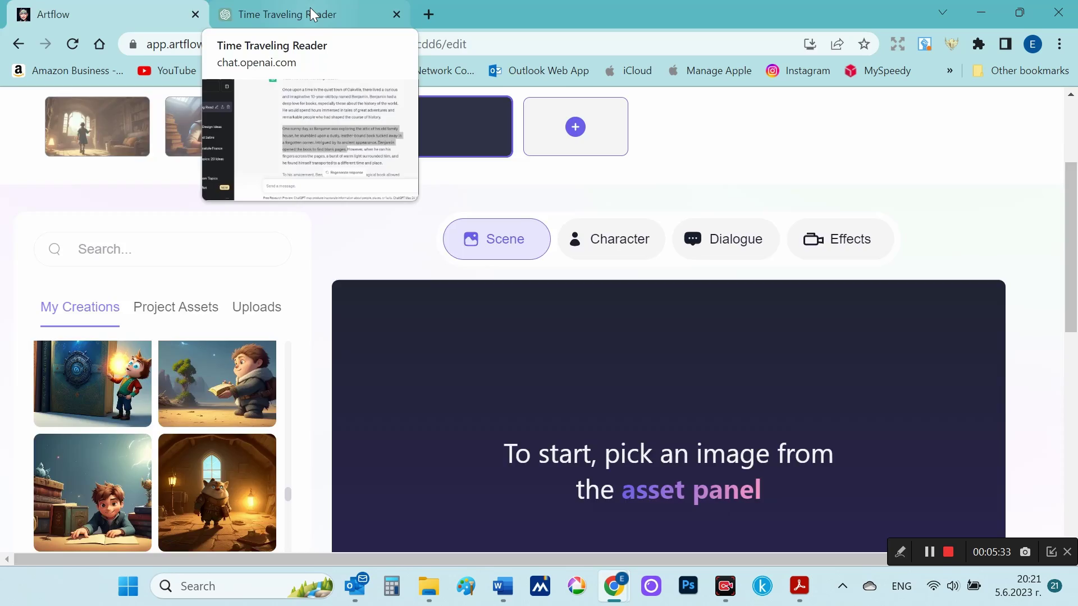
{"action": "left_click", "coordinate": [312, 14]}
{"action": "left_click_drag", "start_coordinate": [804, 236], "coordinate": [676, 193]}
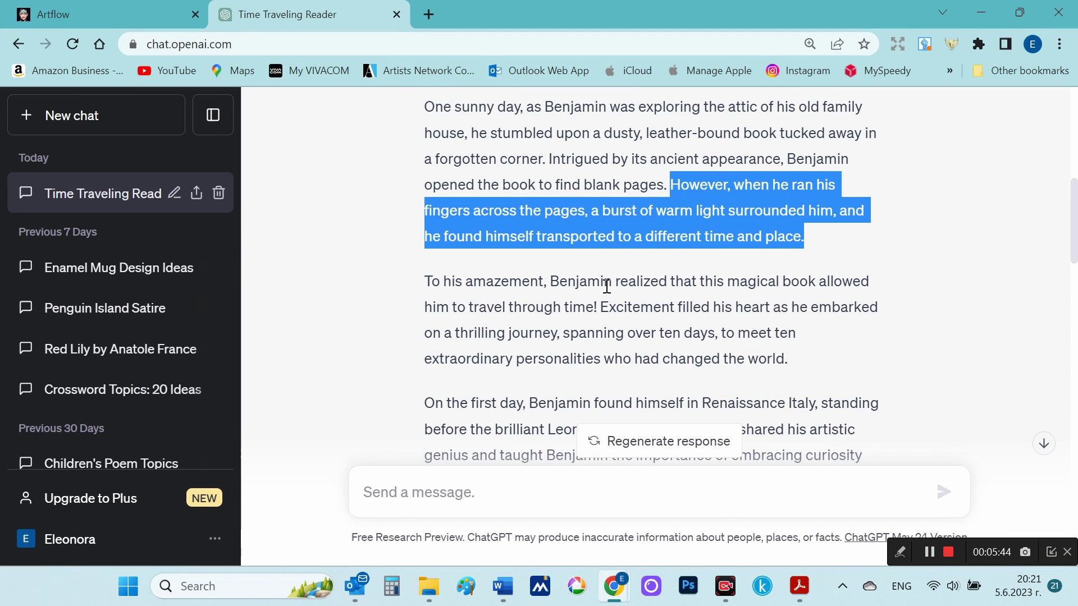
Step: Use the boy-seen-from-behind image for shot 4
{"action": "scroll", "coordinate": [651, 314], "scroll_direction": "down", "scroll_amount": 2}
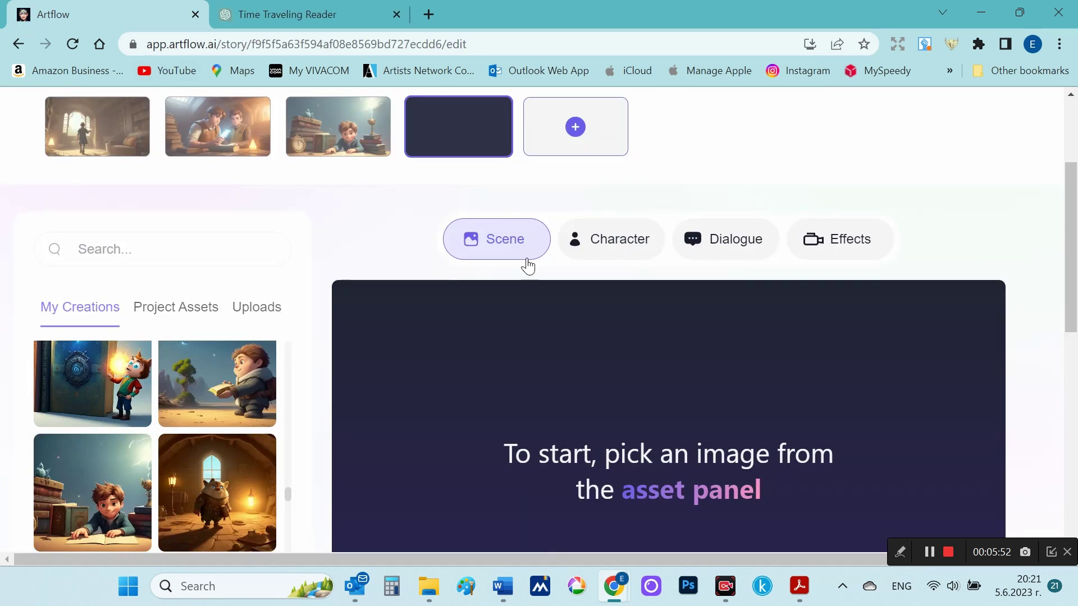
{"action": "scroll", "coordinate": [535, 310], "scroll_direction": "down", "scroll_amount": 5}
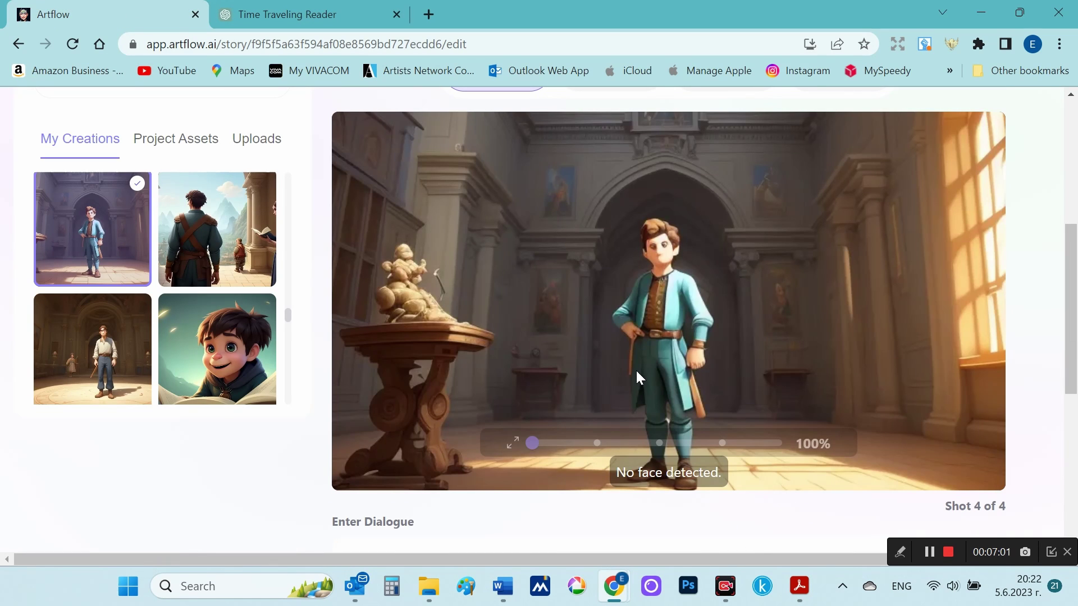
{"action": "left_click", "coordinate": [210, 251]}
{"action": "scroll", "coordinate": [589, 364], "scroll_direction": "down", "scroll_amount": 4}
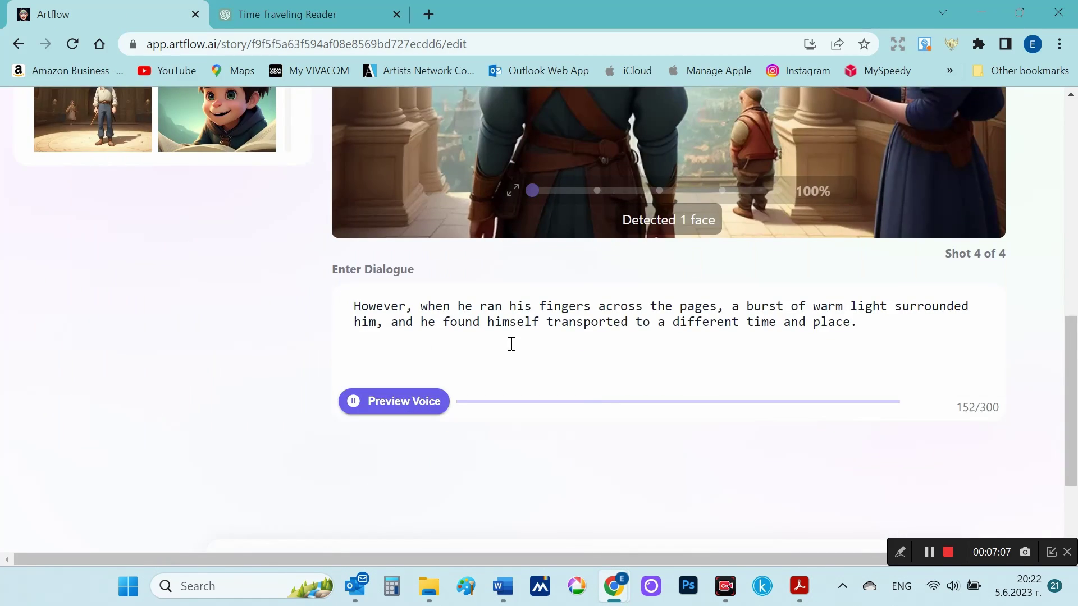
{"action": "scroll", "coordinate": [568, 339], "scroll_direction": "up", "scroll_amount": 4}
{"action": "scroll", "coordinate": [571, 335], "scroll_direction": "down", "scroll_amount": 4}
{"action": "scroll", "coordinate": [573, 337], "scroll_direction": "up", "scroll_amount": 7}
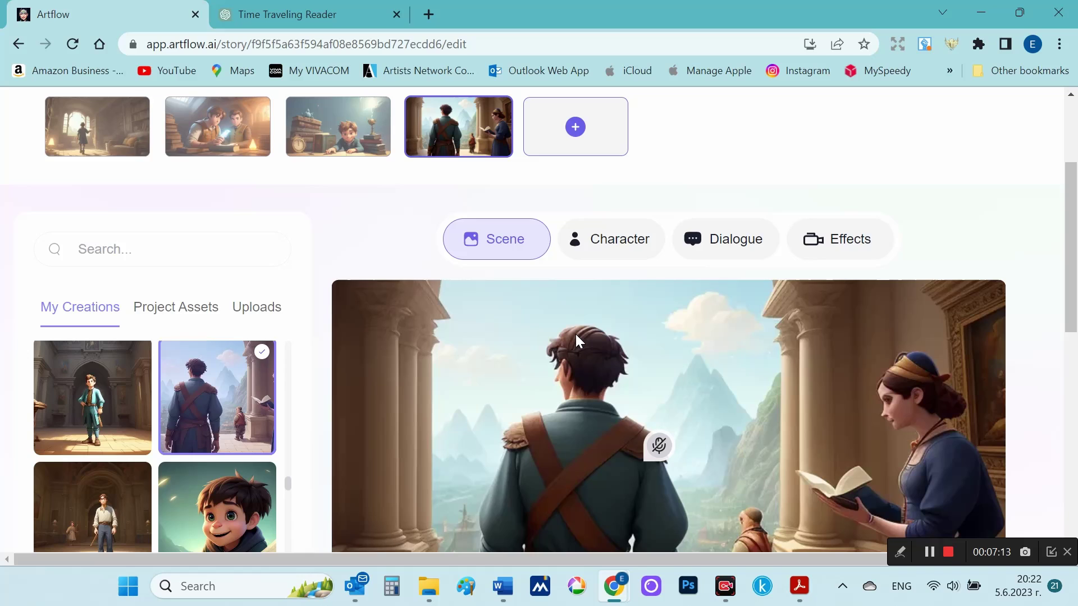
Step: Select the 'To his amazement…' paragraph in the ChatGPT story
{"action": "left_click", "coordinate": [318, 17]}
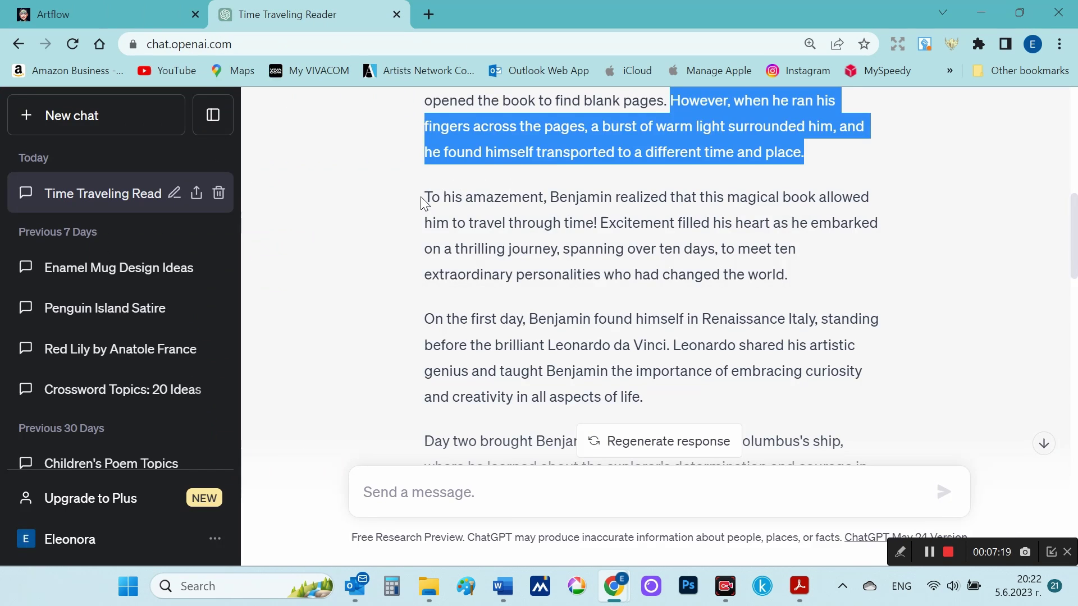
{"action": "left_click_drag", "start_coordinate": [425, 203], "coordinate": [804, 279]}
{"action": "key", "text": "ctrl+c"}
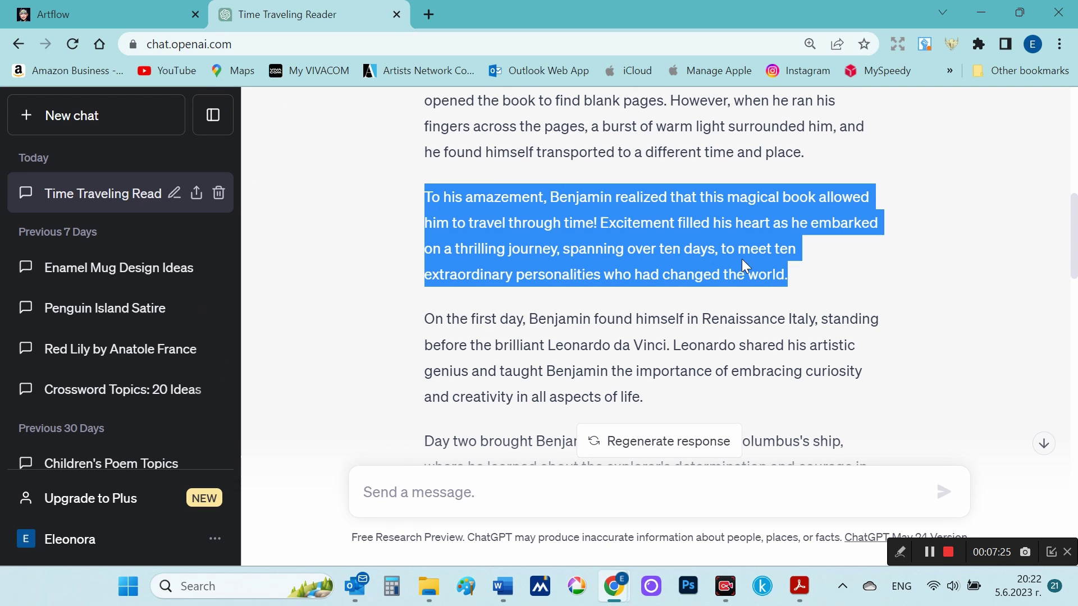
{"action": "left_click", "coordinate": [106, 14]}
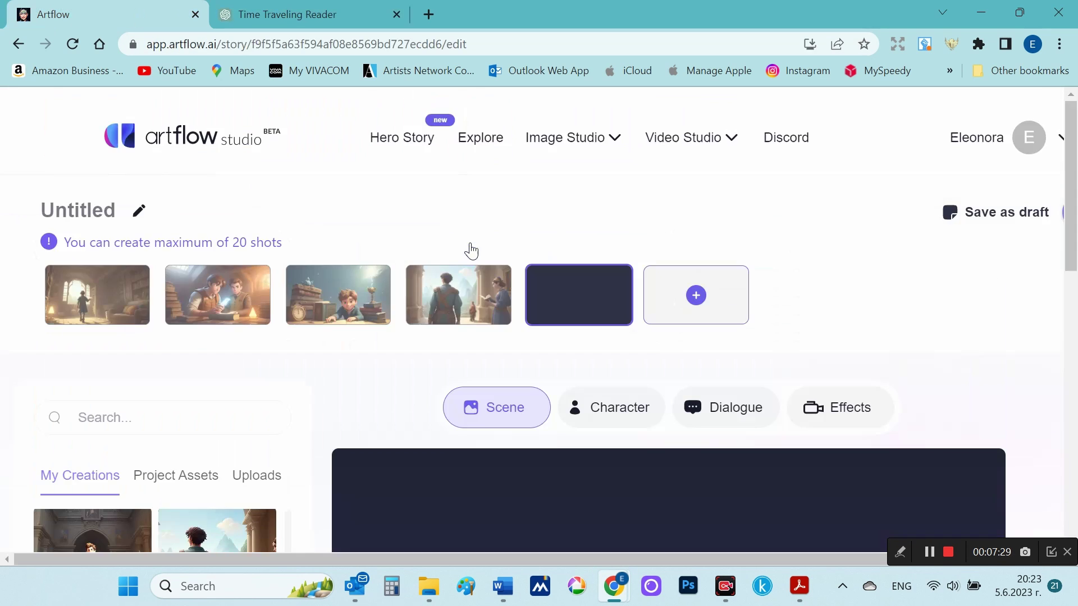
{"action": "scroll", "coordinate": [469, 247], "scroll_direction": "down", "scroll_amount": 6}
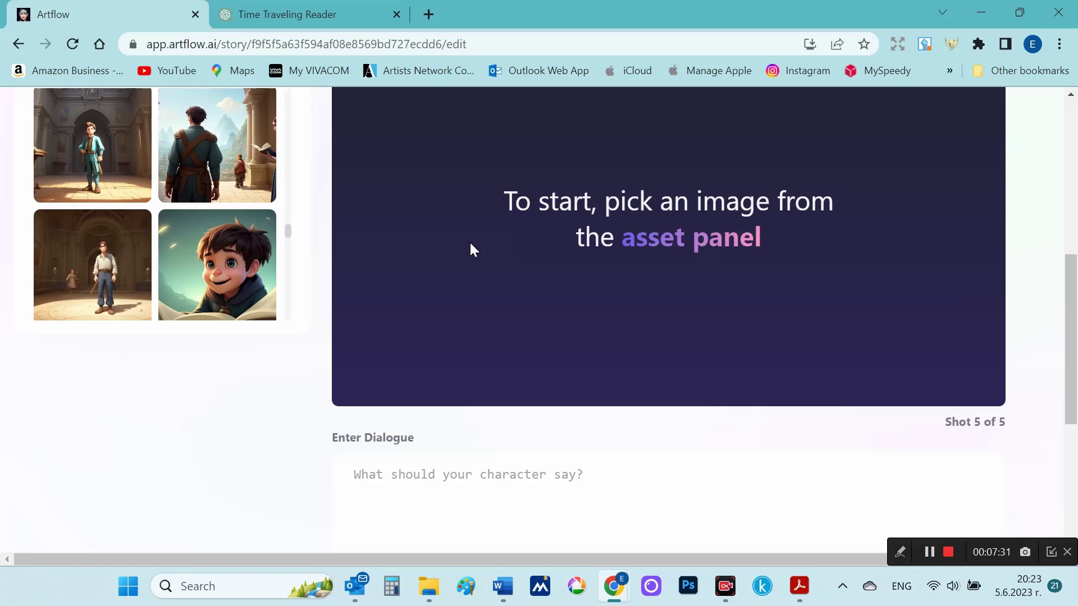
{"action": "scroll", "coordinate": [240, 281], "scroll_direction": "down", "scroll_amount": 15}
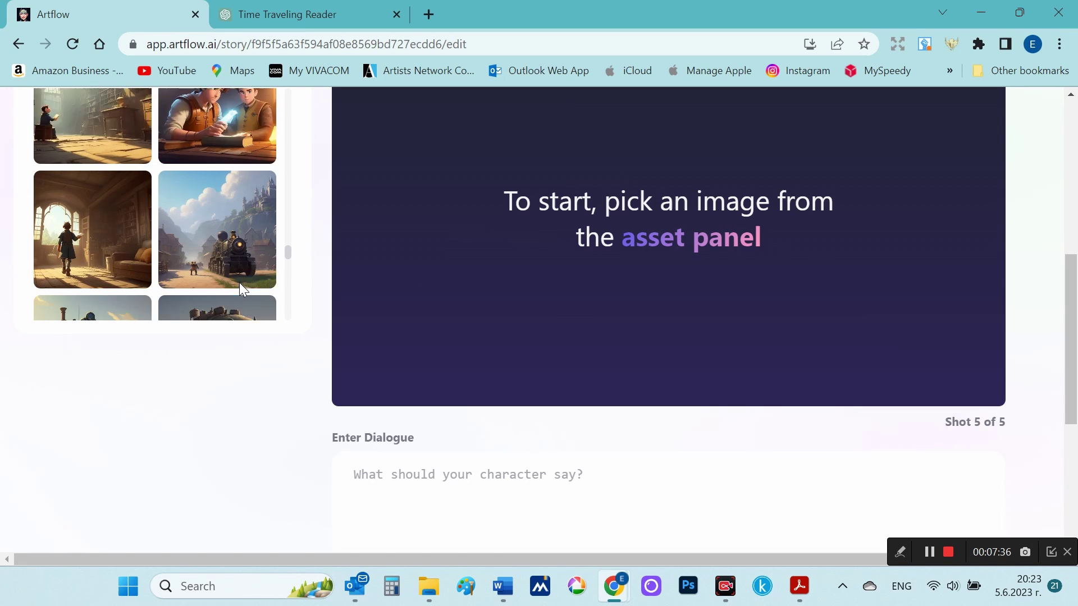
{"action": "scroll", "coordinate": [239, 282], "scroll_direction": "down", "scroll_amount": 8}
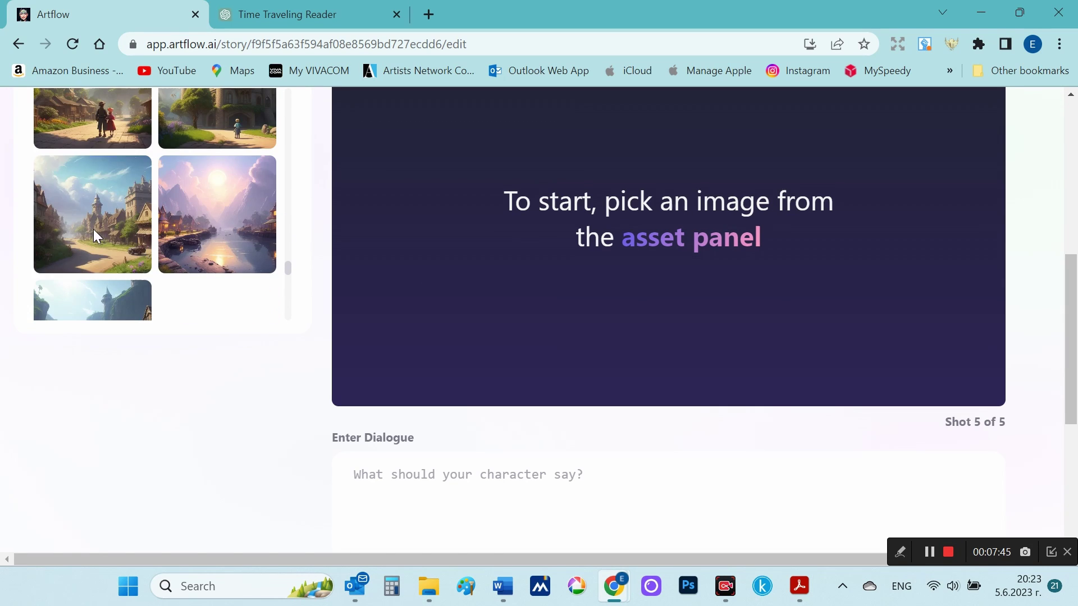
Step: Give shot 5 the village street scene and paste the 'To his amazement…' paragraph as narration
{"action": "left_click", "coordinate": [93, 229]}
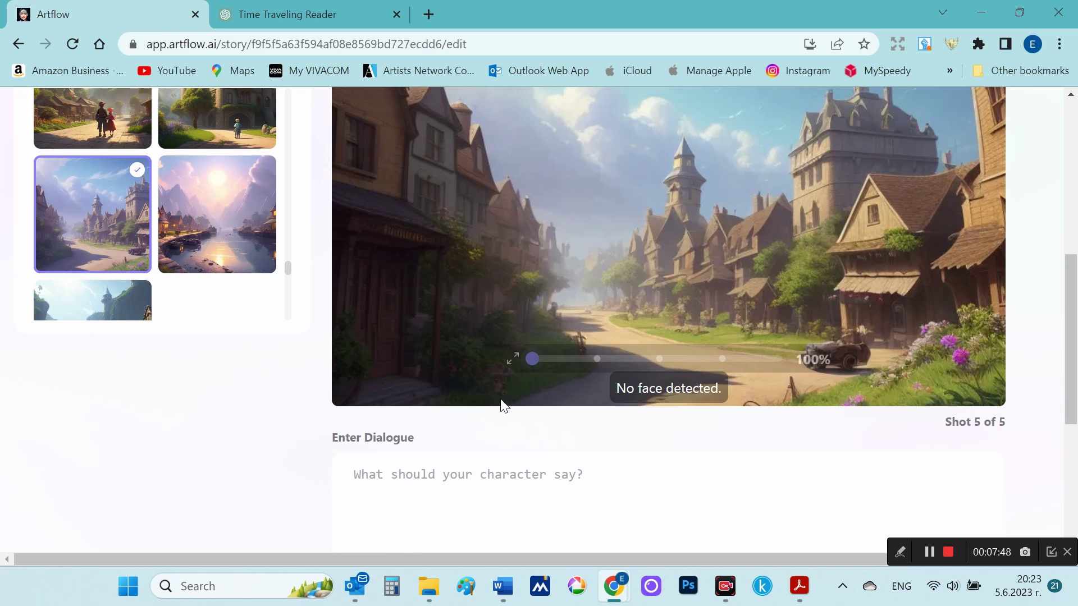
{"action": "left_click", "coordinate": [458, 476]}
{"action": "key", "text": "ctrl+v"}
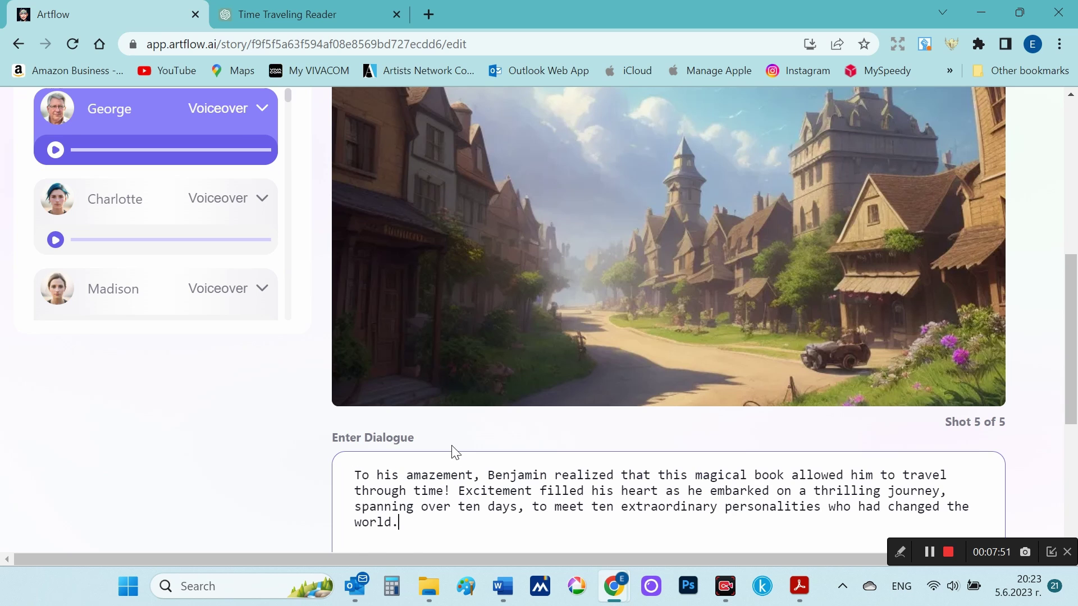
{"action": "left_click", "coordinate": [330, 21]}
{"action": "left_click", "coordinate": [152, 17]}
{"action": "left_click", "coordinate": [257, 110]}
Step: Select the next story paragraph in ChatGPT
{"action": "left_click", "coordinate": [323, 17]}
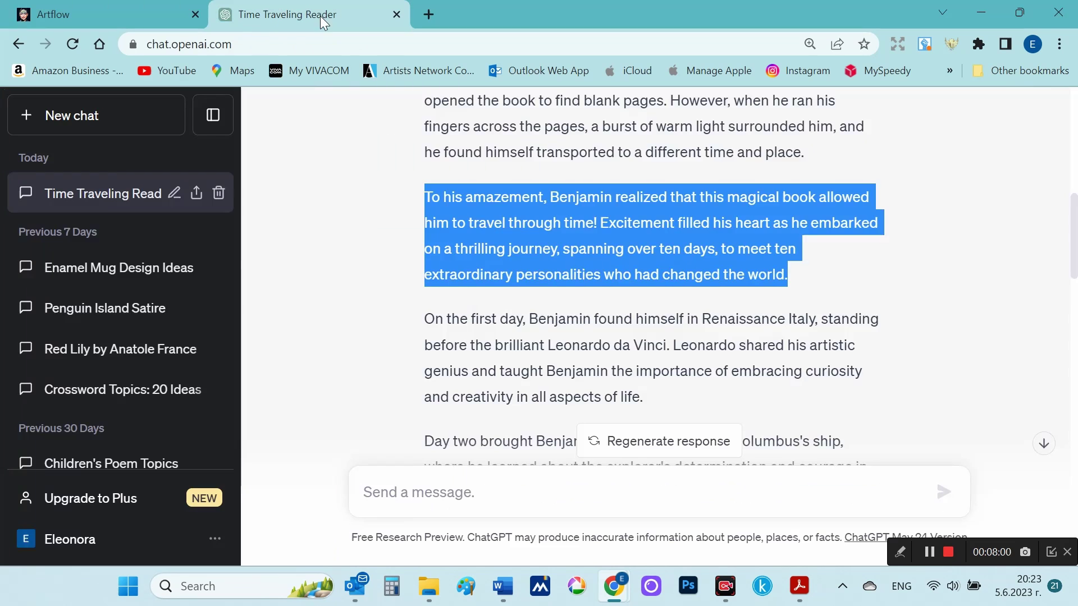
{"action": "scroll", "coordinate": [426, 151], "scroll_direction": "down", "scroll_amount": 3}
{"action": "left_click_drag", "start_coordinate": [425, 150], "coordinate": [666, 229]}
Step: Copy the closing 'And so' paragraph from the ChatGPT story
{"action": "right_click", "coordinate": [425, 192]}
{"action": "left_click", "coordinate": [444, 200]}
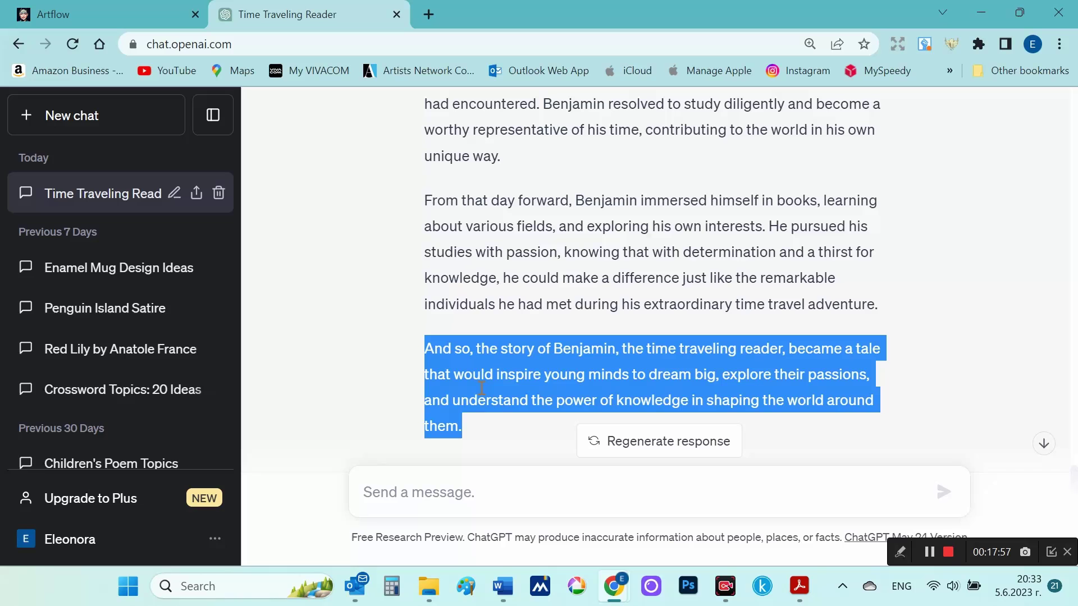
{"action": "left_click", "coordinate": [120, 10]}
Step: Place the boy-in-glasses image into the new closing shot
{"action": "scroll", "coordinate": [547, 365], "scroll_direction": "up", "scroll_amount": 5}
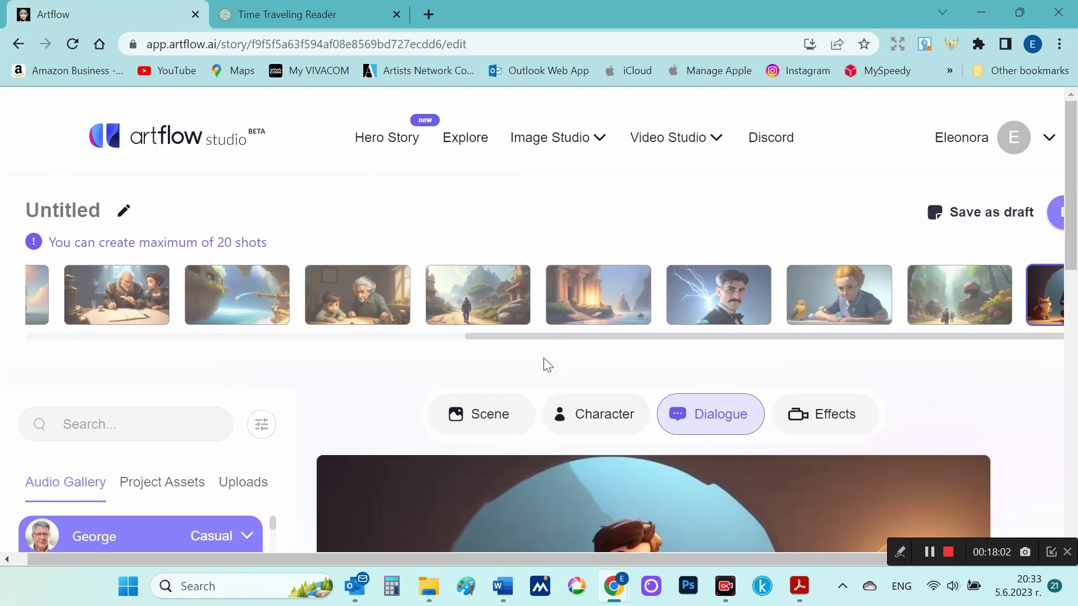
{"action": "scroll", "coordinate": [612, 449], "scroll_direction": "down", "scroll_amount": 4}
{"action": "scroll", "coordinate": [786, 364], "scroll_direction": "right", "scroll_amount": 2}
{"action": "scroll", "coordinate": [954, 280], "scroll_direction": "up", "scroll_amount": 4}
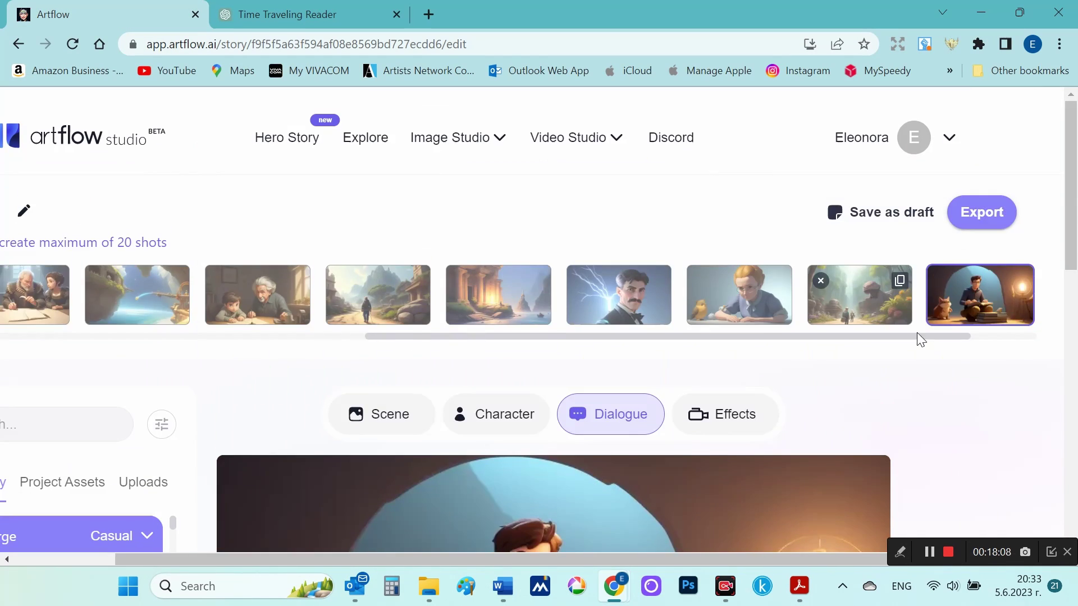
{"action": "scroll", "coordinate": [926, 314], "scroll_direction": "right", "scroll_amount": 2}
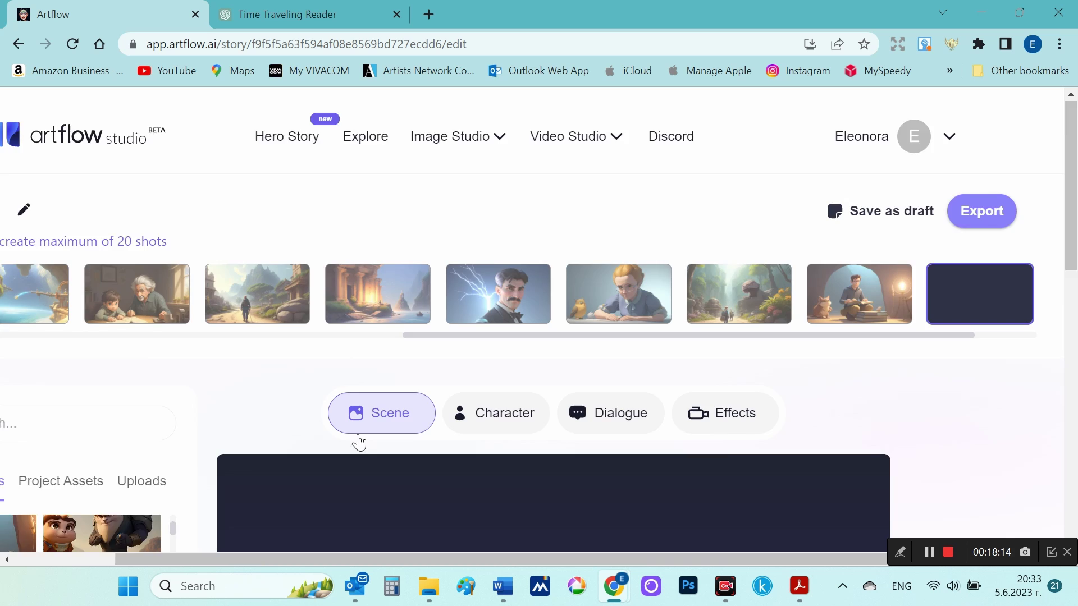
{"action": "scroll", "coordinate": [337, 478], "scroll_direction": "down", "scroll_amount": 4}
{"action": "left_click_drag", "start_coordinate": [287, 557], "coordinate": [187, 558]}
{"action": "left_click", "coordinate": [83, 388]}
Step: Paste the closing paragraph as narration, set George to Casual, and save the draft
{"action": "scroll", "coordinate": [512, 417], "scroll_direction": "down", "scroll_amount": 5}
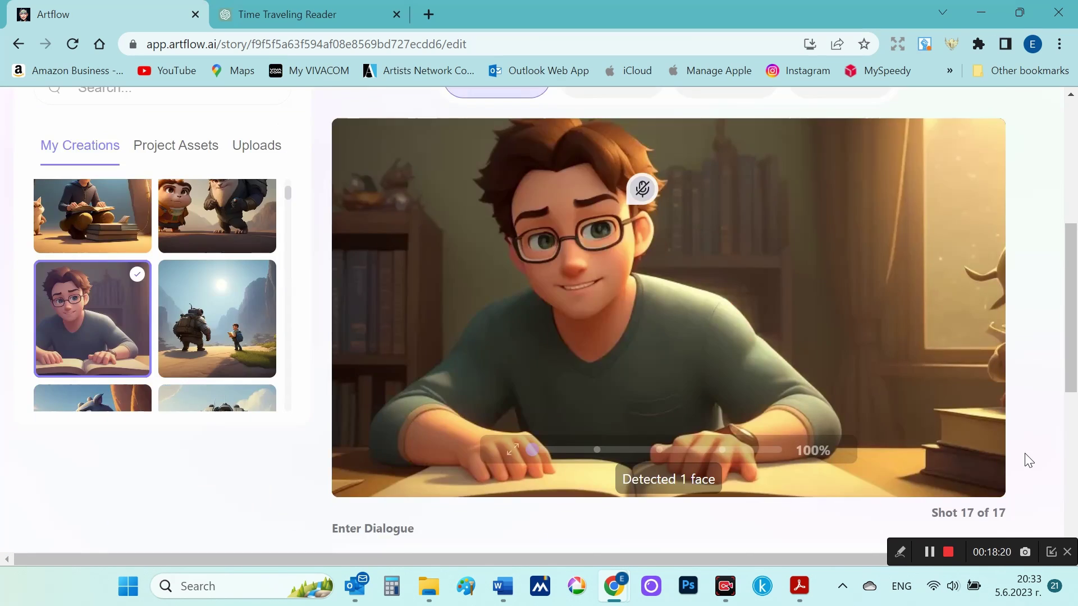
{"action": "left_click", "coordinate": [496, 404]}
{"action": "type", "text": "And so, the story of Benjamin, the time traveling reader, became a tale that would inspire young minds to dream big, explore their passions, and understand the power of knowledge in shaping the world around them."}
{"action": "scroll", "coordinate": [552, 435], "scroll_direction": "up", "scroll_amount": 5}
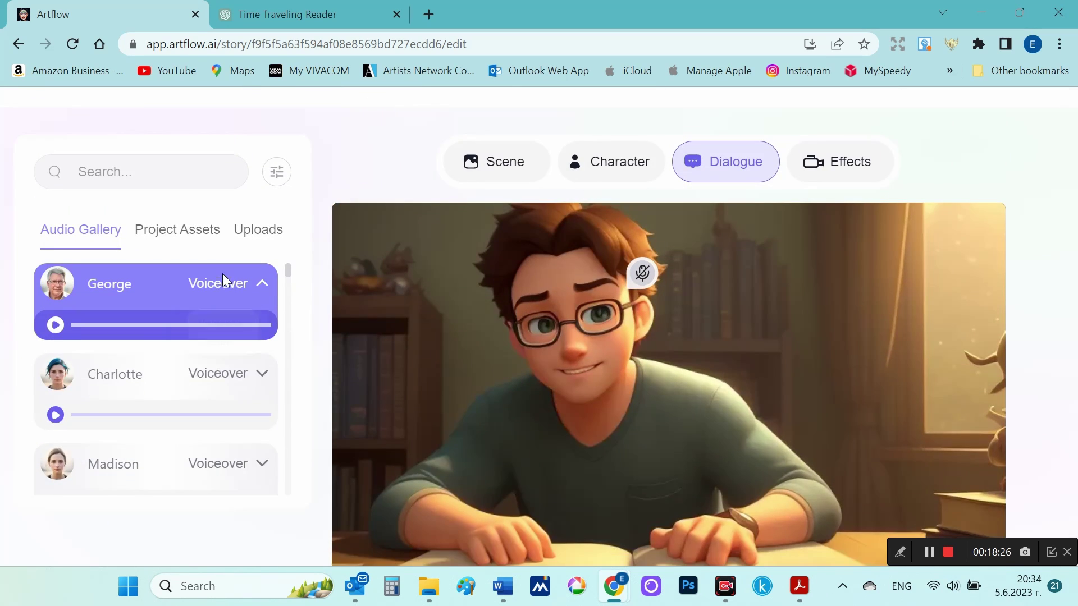
{"action": "left_click", "coordinate": [224, 283]}
{"action": "left_click", "coordinate": [214, 362]}
{"action": "scroll", "coordinate": [1006, 332], "scroll_direction": "down", "scroll_amount": 5}
{"action": "scroll", "coordinate": [1026, 348], "scroll_direction": "up", "scroll_amount": 8}
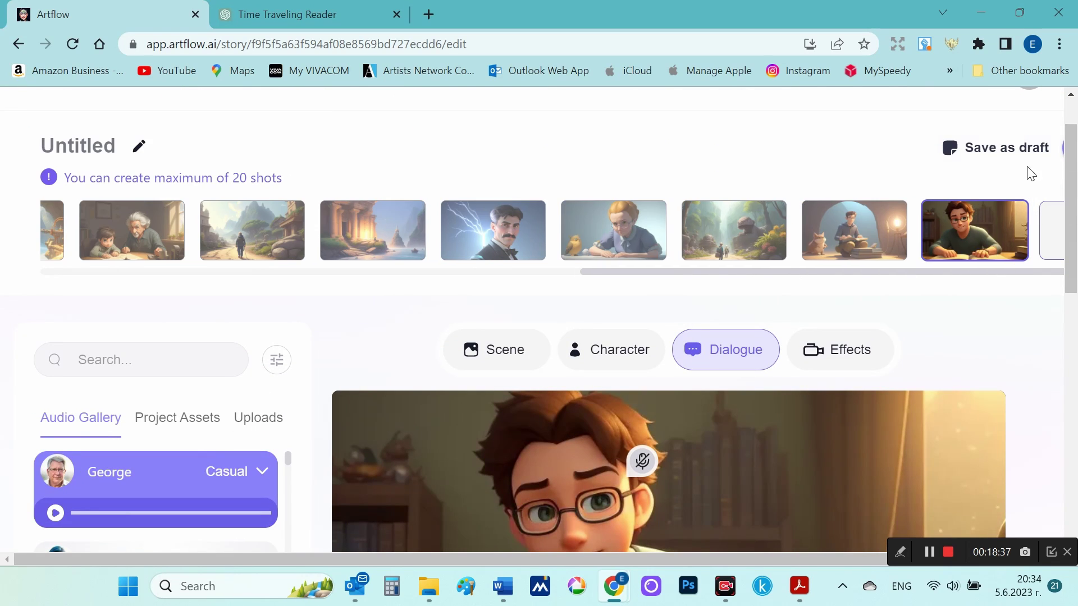
{"action": "left_click", "coordinate": [1013, 155]}
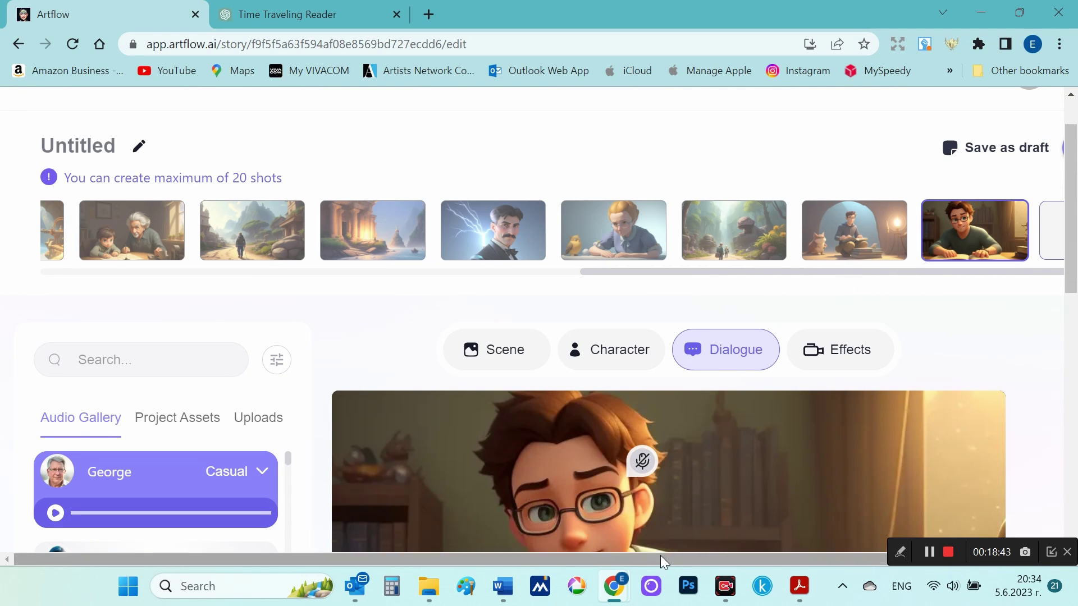
{"action": "left_click_drag", "start_coordinate": [661, 559], "coordinate": [763, 559]}
Step: Export the video with the title 'The Time Traveling Reader' copied from ChatGPT, then play it
{"action": "left_click", "coordinate": [977, 147]}
{"action": "left_click", "coordinate": [277, 14]}
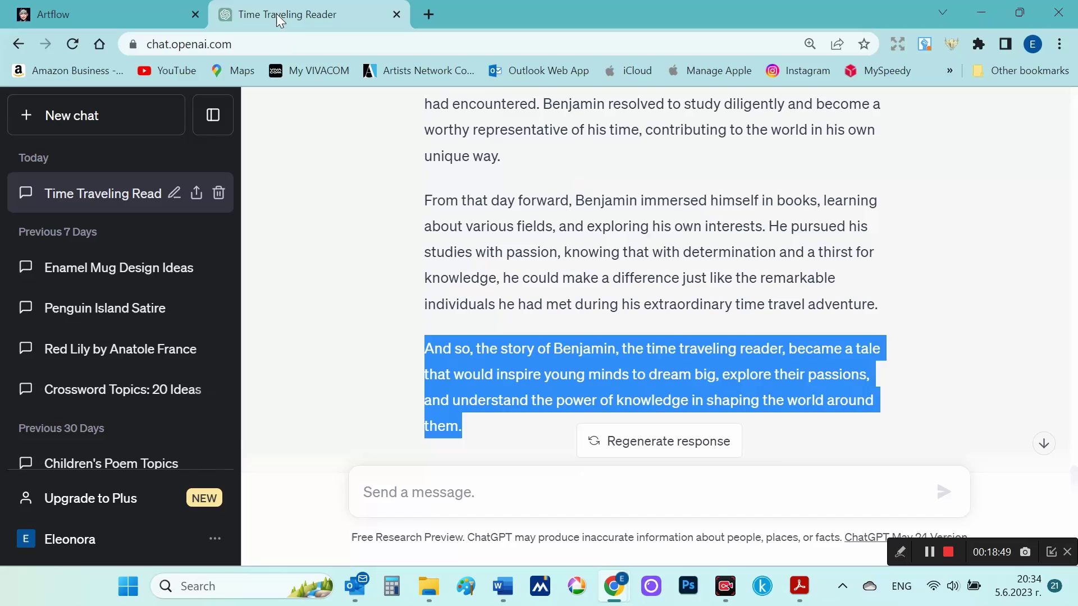
{"action": "scroll", "coordinate": [478, 317], "scroll_direction": "up", "scroll_amount": 15}
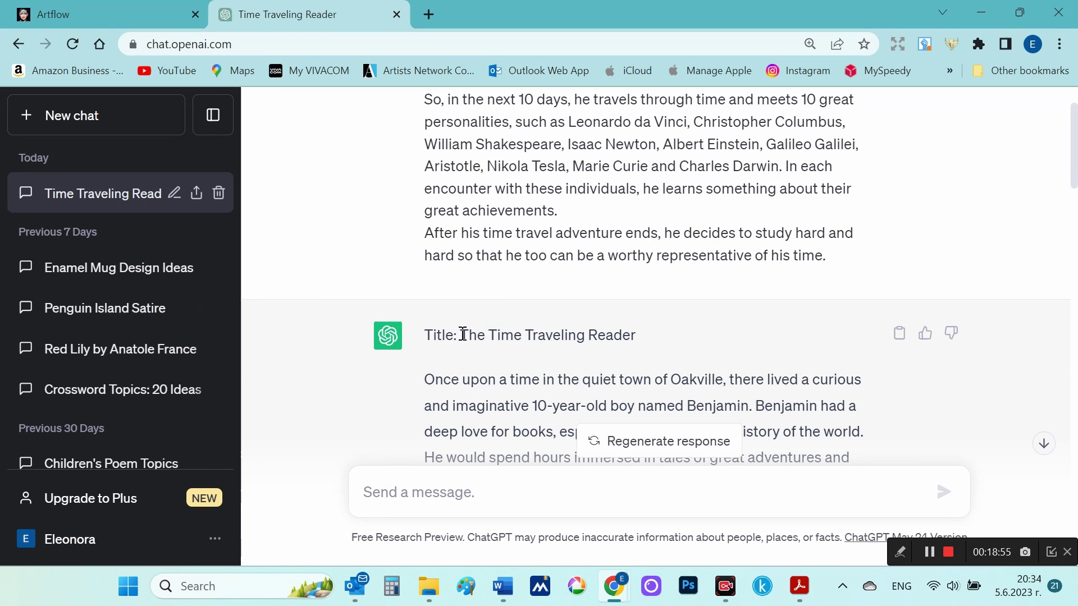
{"action": "left_click_drag", "start_coordinate": [463, 334], "coordinate": [636, 335]}
{"action": "key", "text": "ctrl+shift+Tab"}
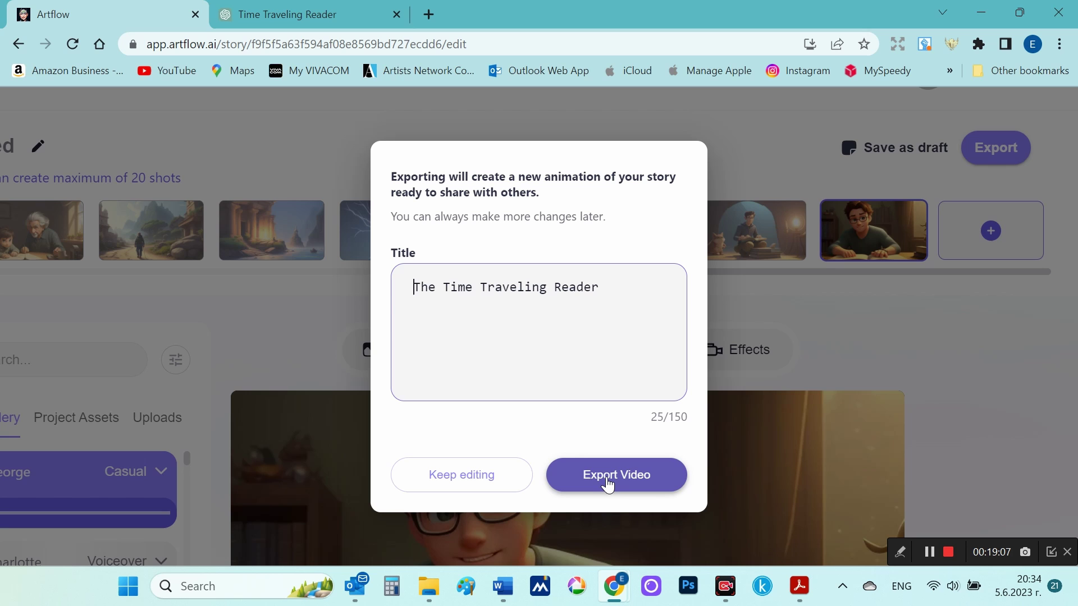
{"action": "left_click", "coordinate": [608, 477]}
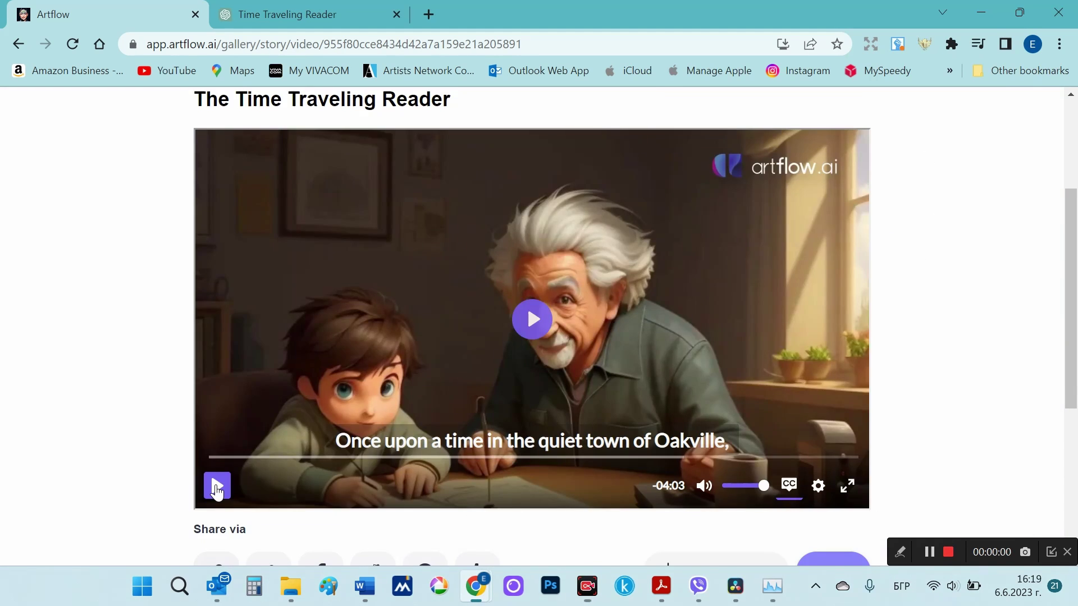
{"action": "left_click", "coordinate": [526, 304]}
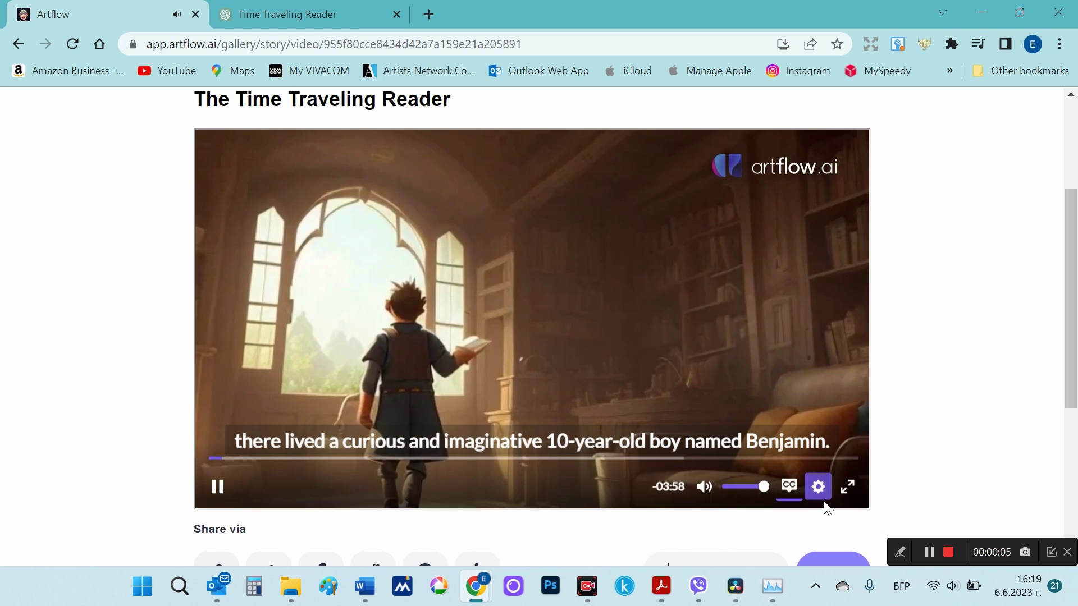
Step: Switch the exported story video player to full screen
{"action": "left_click", "coordinate": [846, 486]}
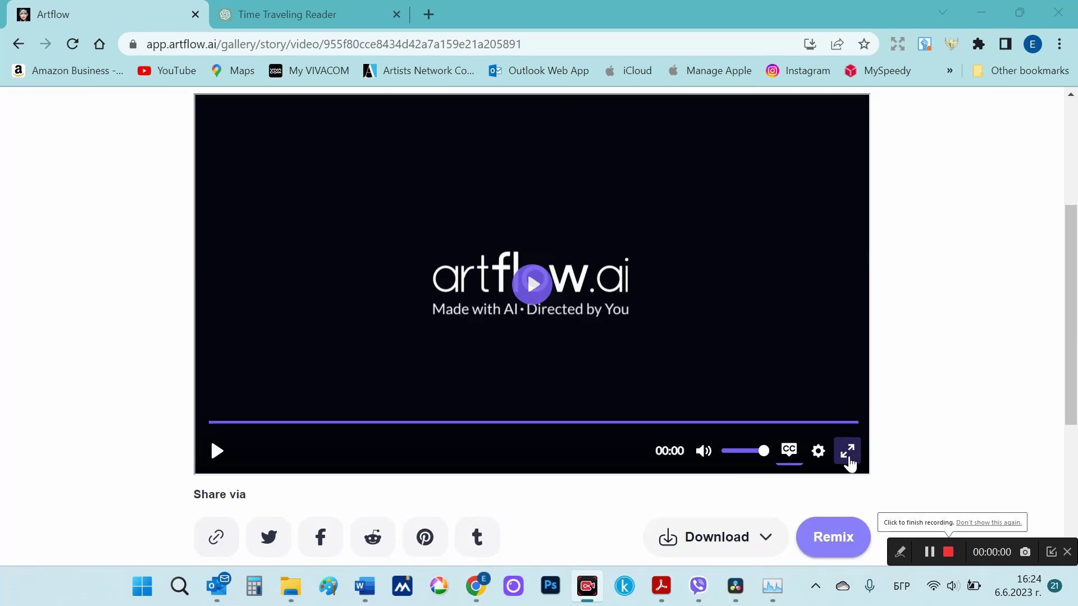
Step: Download the video as an MP4 without captions, then play it again
{"action": "left_click", "coordinate": [724, 537]}
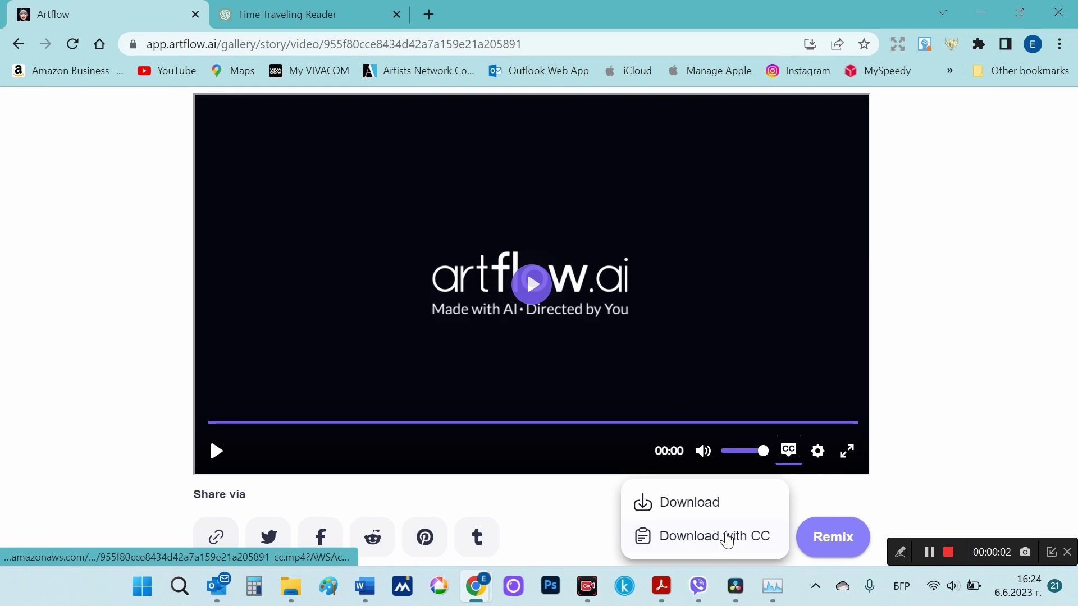
{"action": "left_click", "coordinate": [709, 499]}
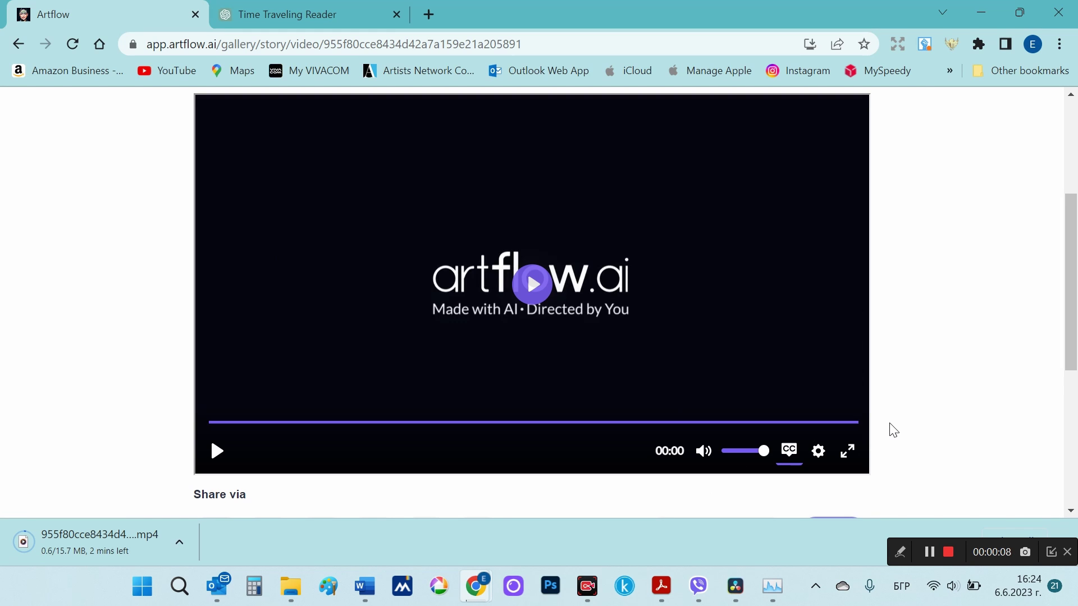
{"action": "scroll", "coordinate": [893, 430], "scroll_direction": "down", "scroll_amount": 1}
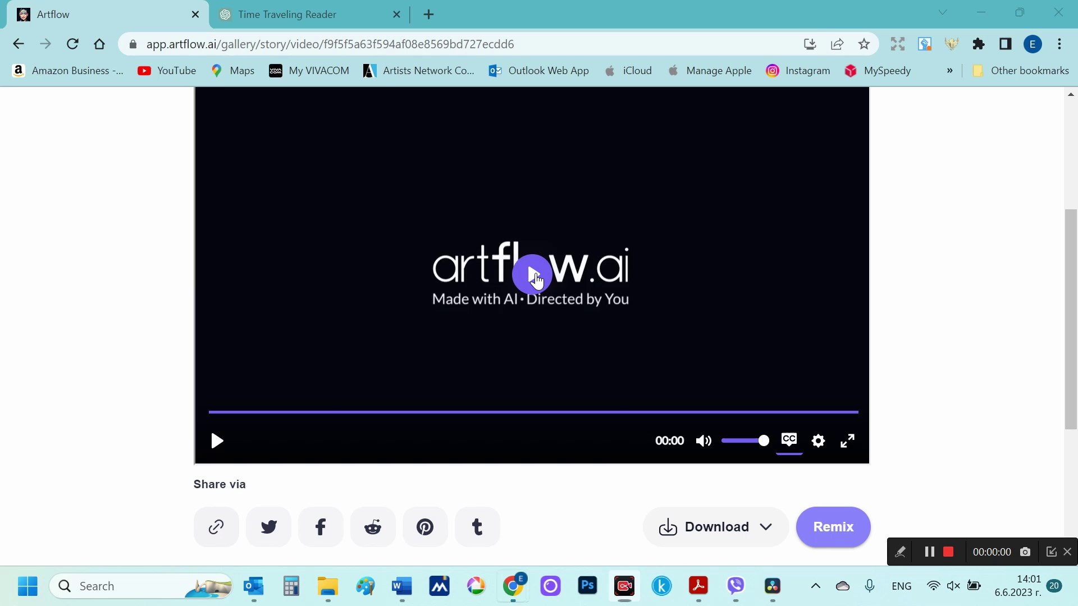
{"action": "left_click", "coordinate": [533, 275]}
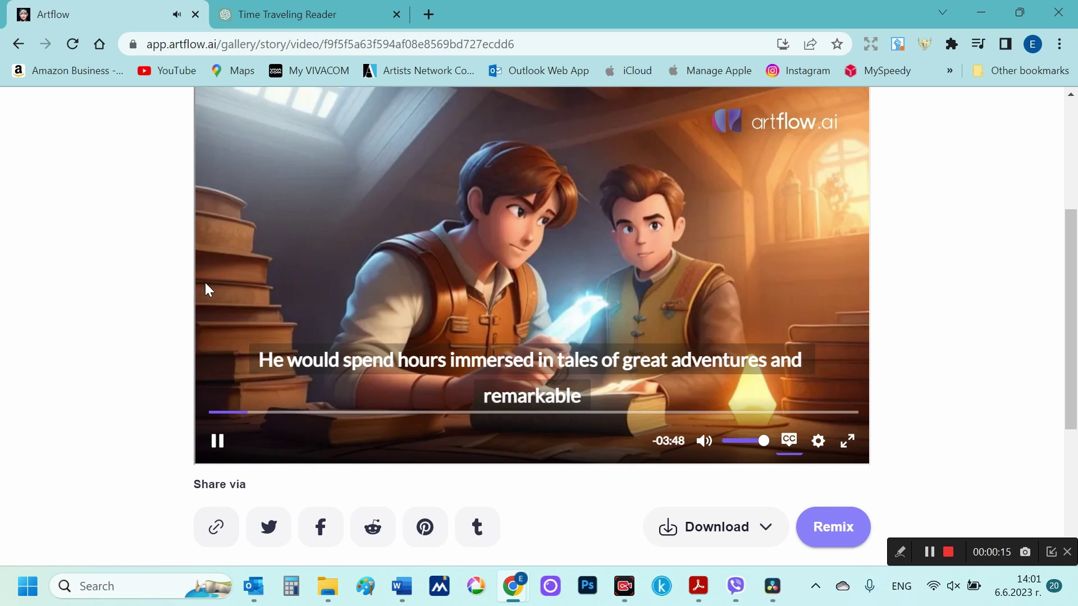
{"action": "scroll", "coordinate": [204, 282], "scroll_direction": "up", "scroll_amount": 4}
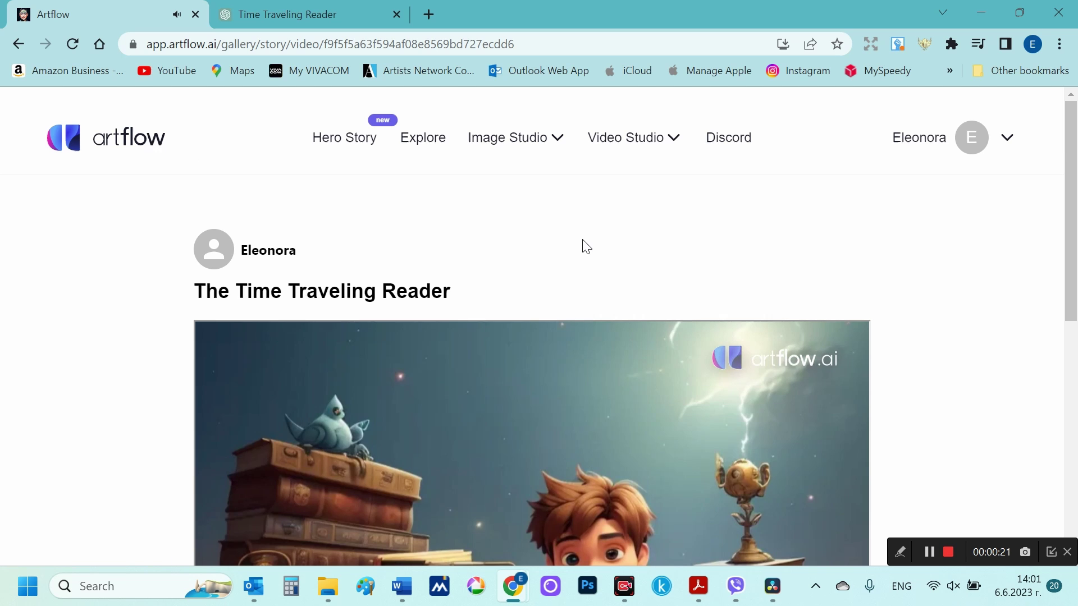
{"action": "scroll", "coordinate": [583, 243], "scroll_direction": "down", "scroll_amount": 3}
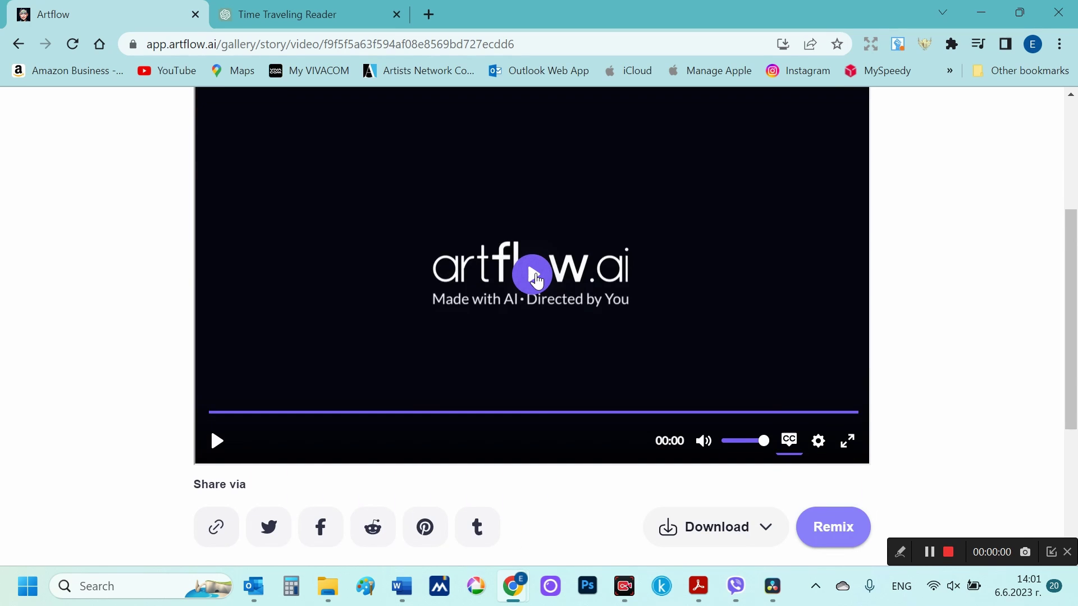
{"action": "left_click", "coordinate": [532, 272]}
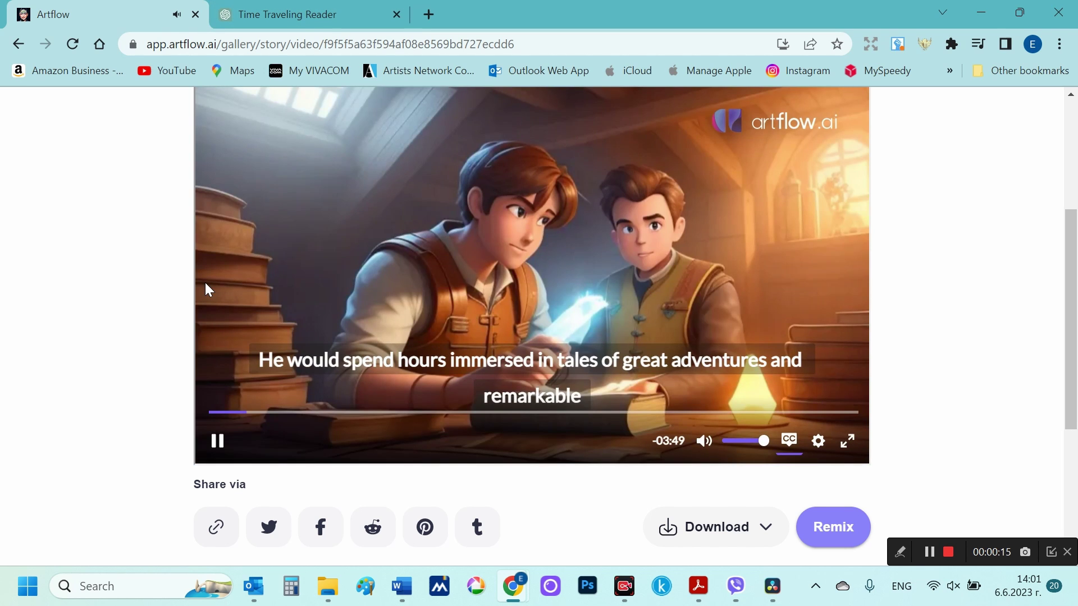
{"action": "scroll", "coordinate": [206, 289], "scroll_direction": "up", "scroll_amount": 5}
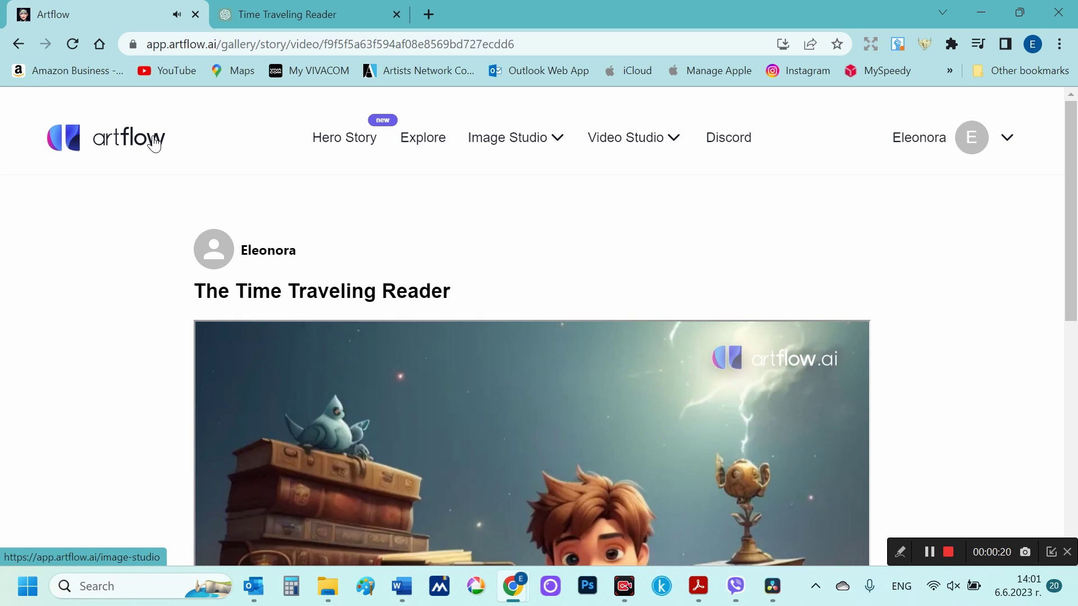
{"action": "scroll", "coordinate": [582, 242], "scroll_direction": "down", "scroll_amount": 3}
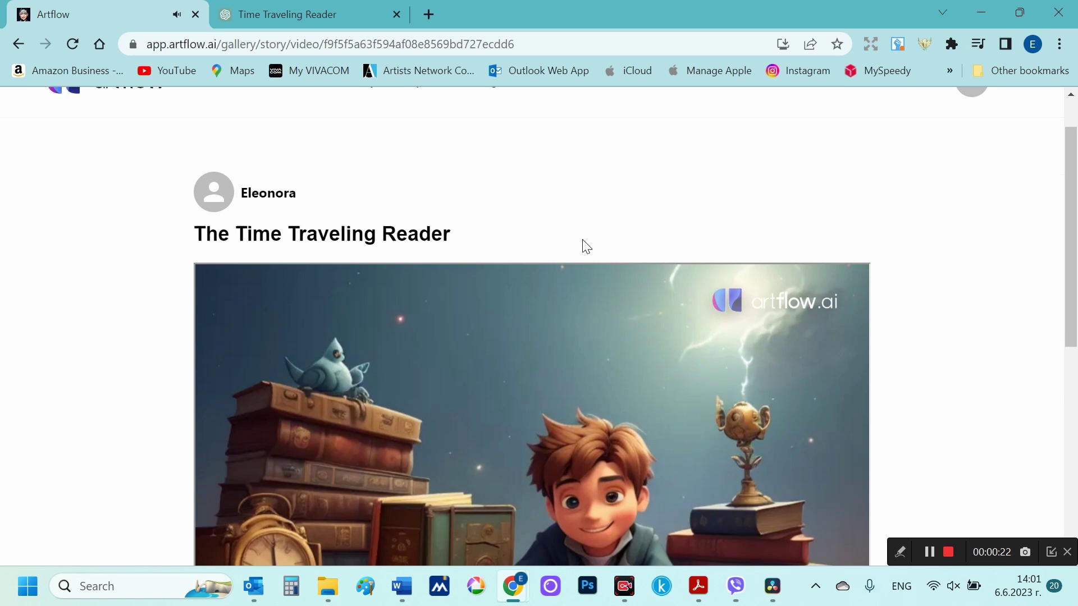